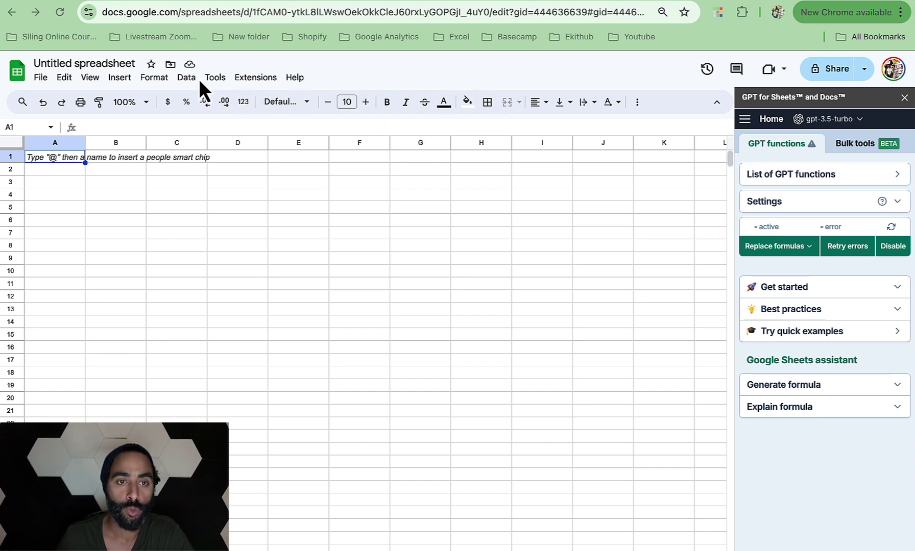
Open the Google Workspace Marketplace to browse add-ons for the spreadsheet.
click(253, 77)
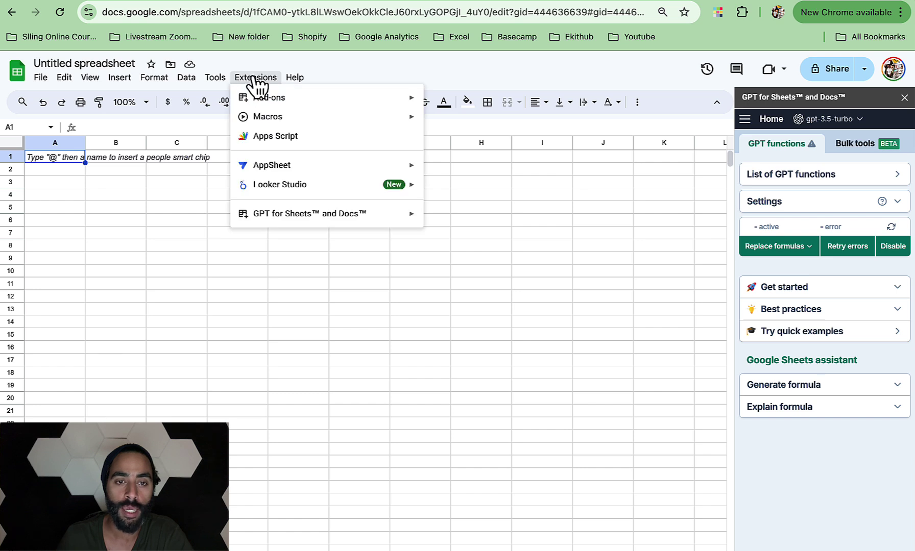
mouse_move(255, 95)
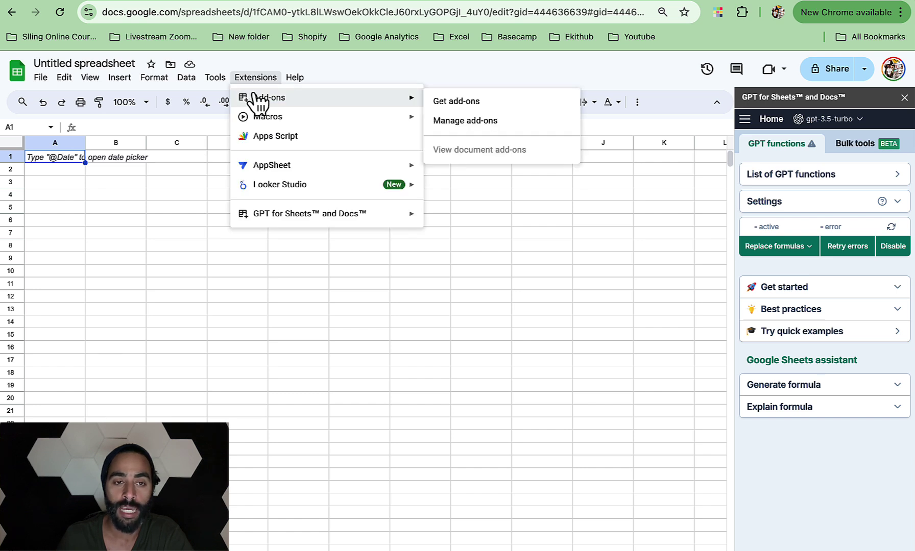
mouse_move(297, 219)
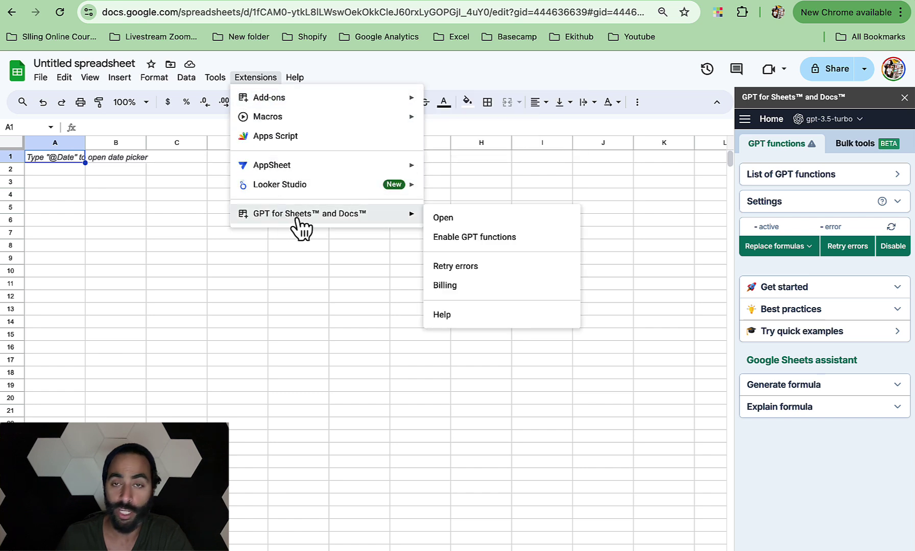
mouse_move(293, 104)
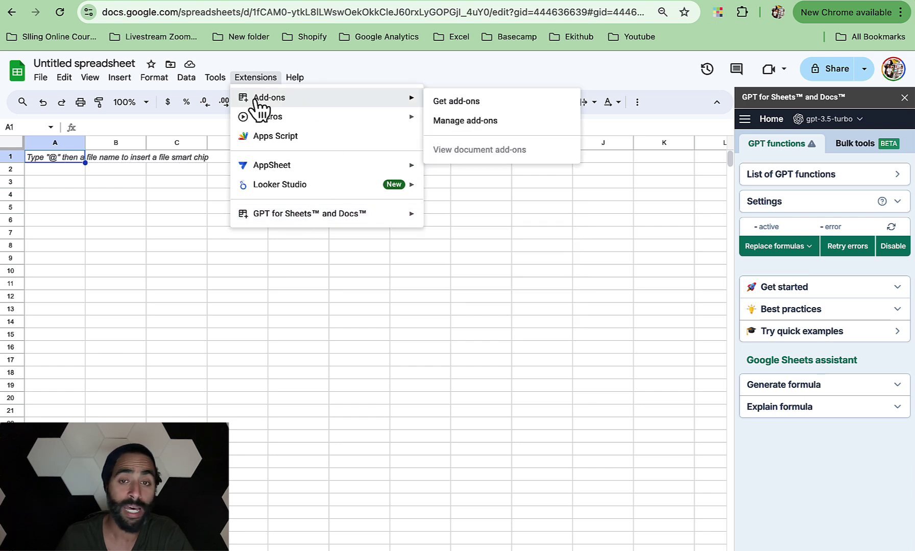
click(452, 104)
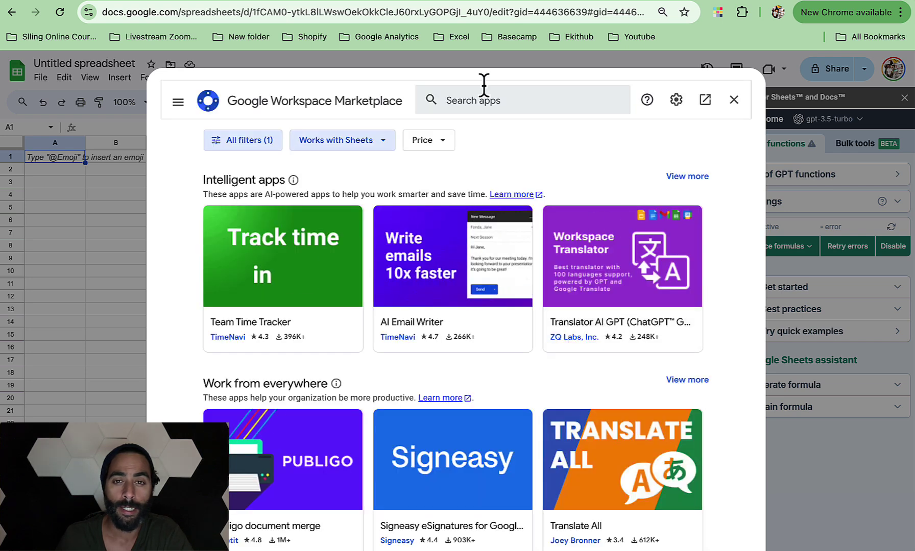
Search the marketplace for "gpt for sheets" and view Talarian's GPT for Sheets and Docs listing before closing the marketplace.
click(474, 99)
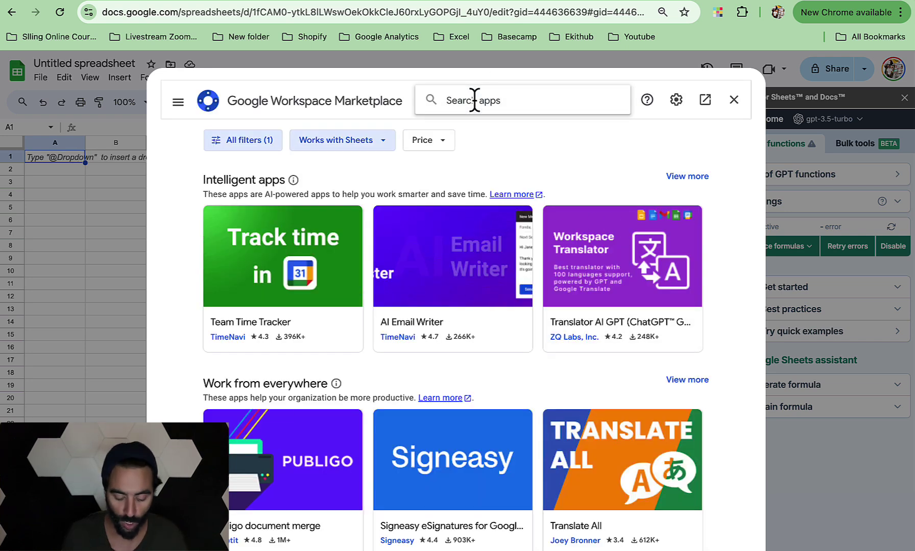
text(gpt for)
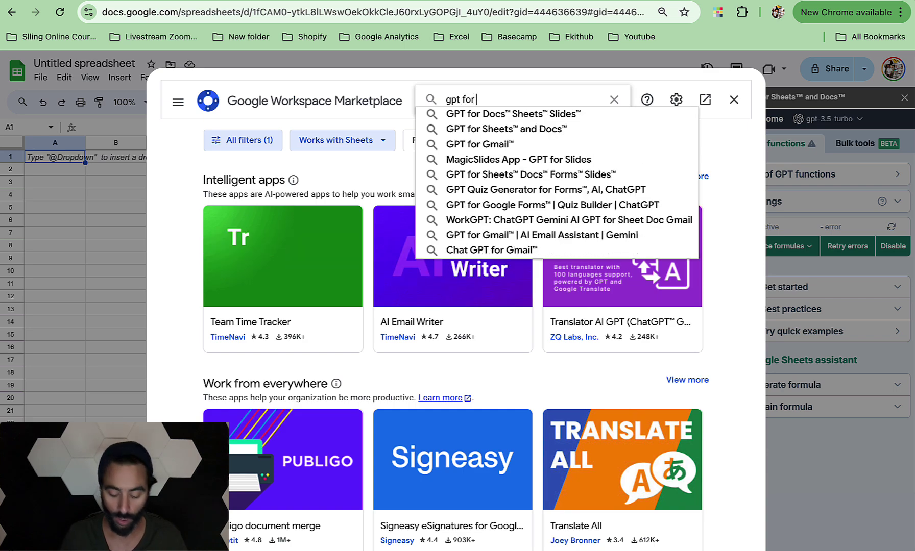
text( sheets)
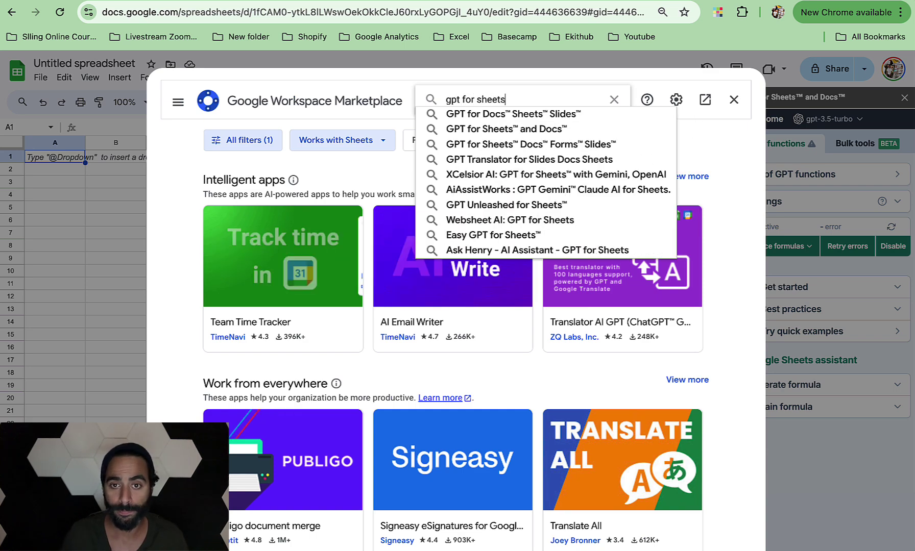
key(Return)
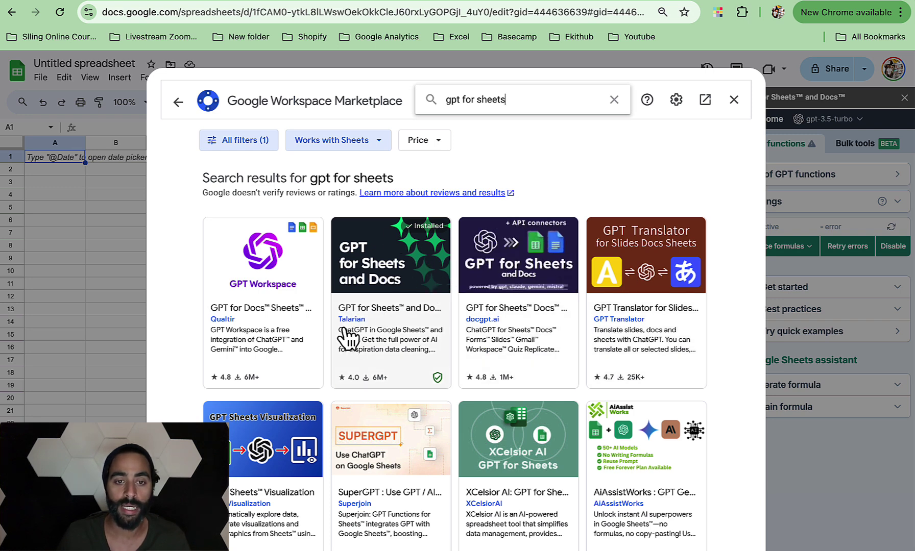
click(395, 311)
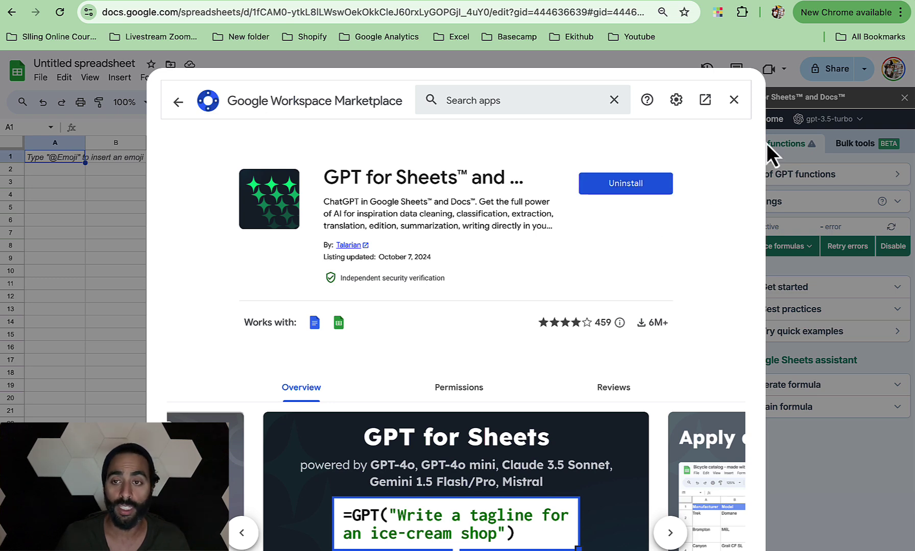
click(735, 102)
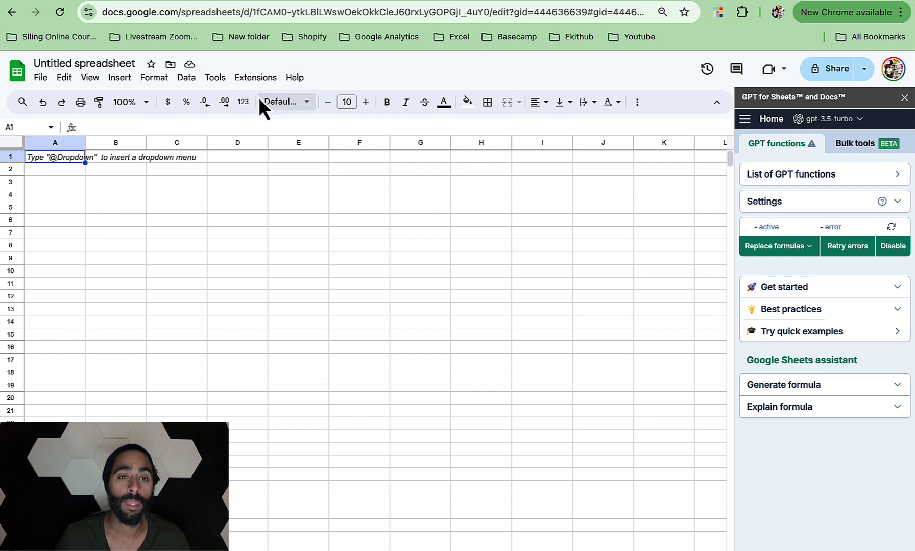
Open the GPT for Sheets and Docs add-on in the spreadsheet.
click(255, 79)
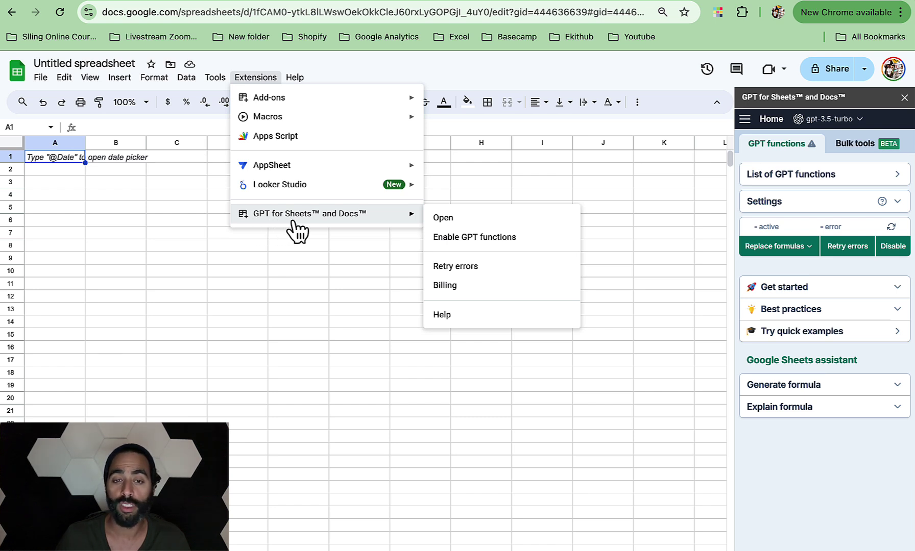
click(443, 218)
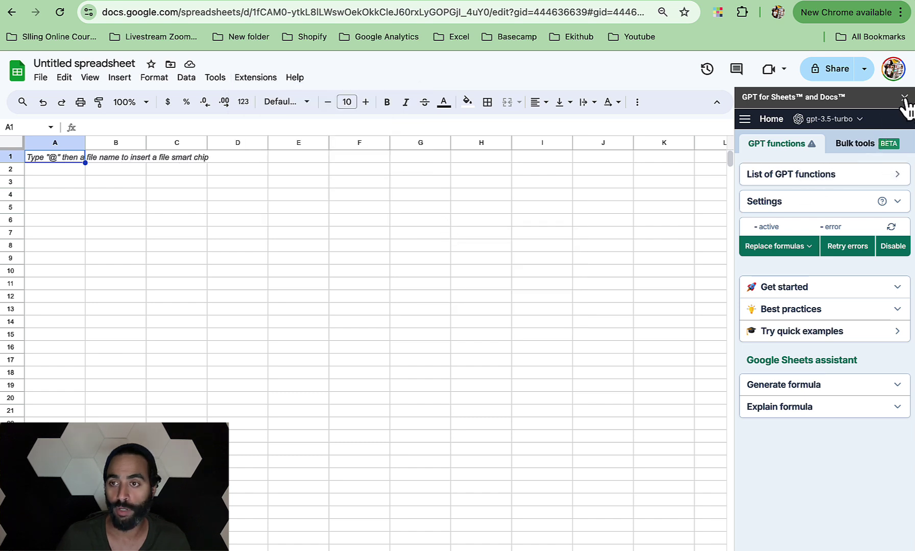
click(904, 98)
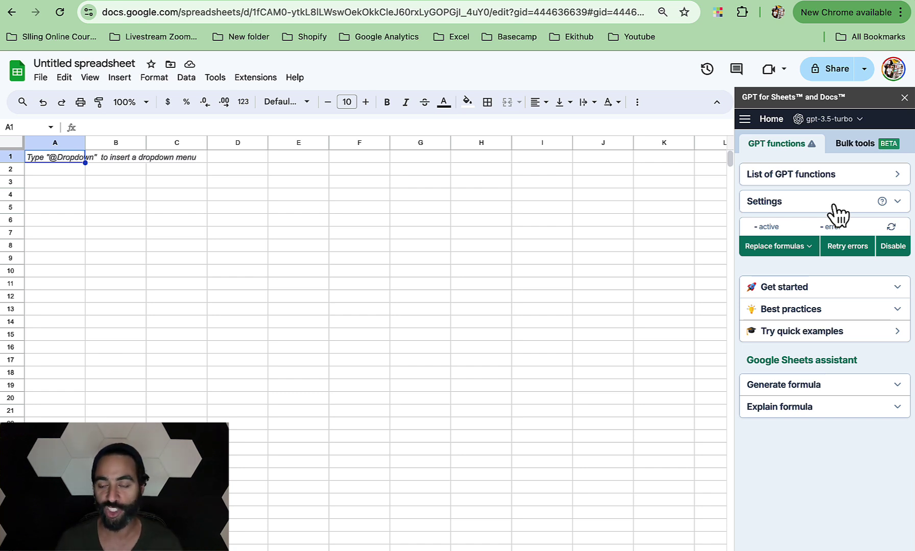
Review the add-on's available models, including the gpt-3.5-turbo details, and go to its API key settings.
click(849, 123)
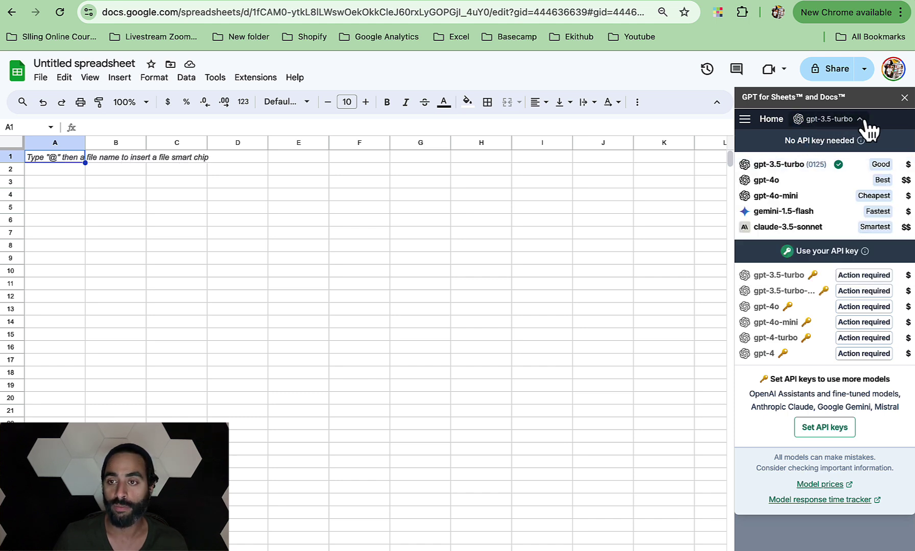
mouse_move(871, 175)
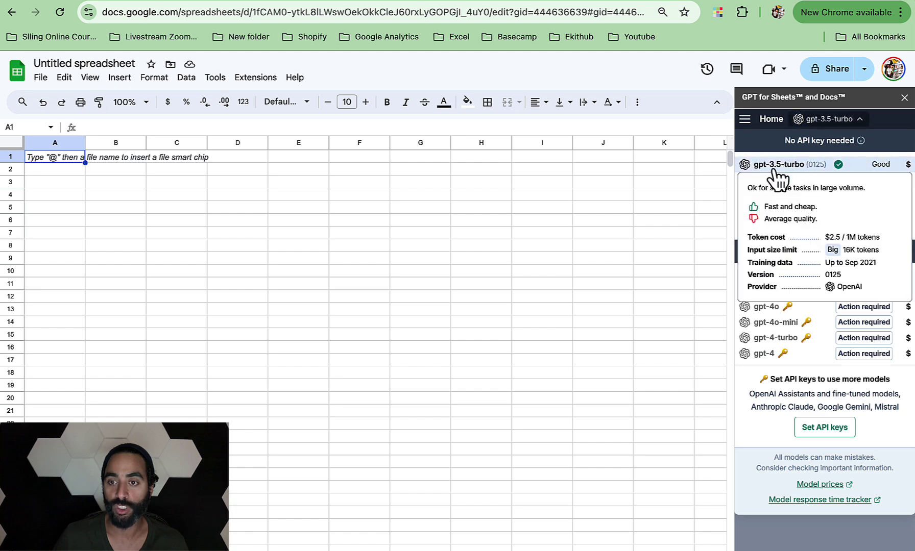
mouse_move(779, 213)
mouse_move(777, 173)
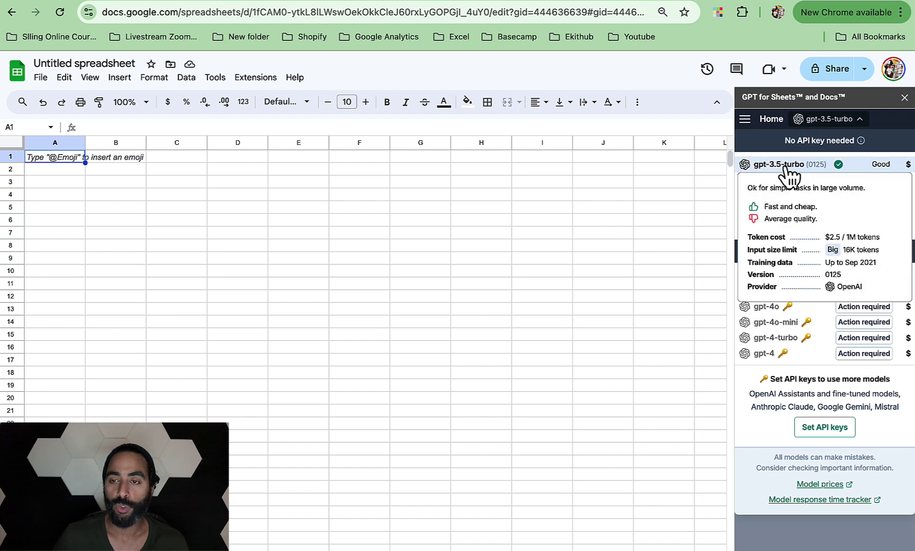
click(822, 429)
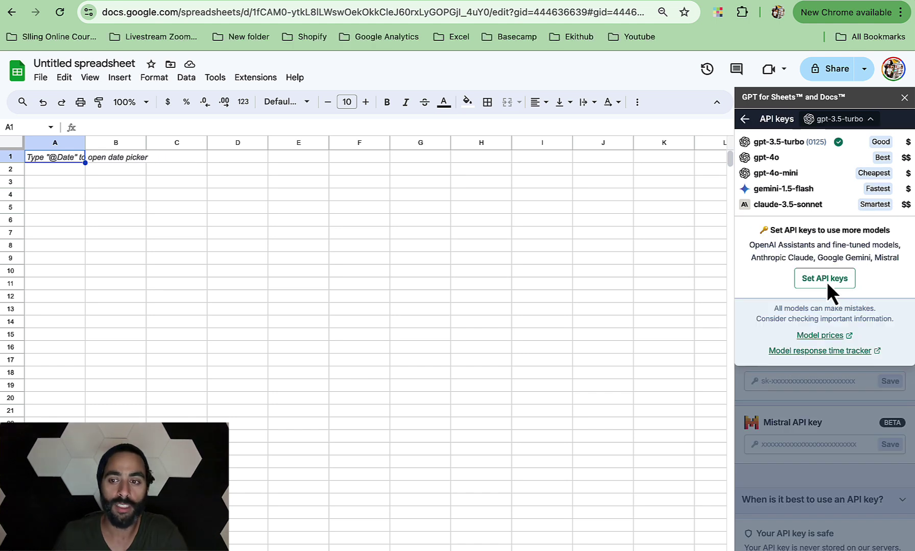
click(827, 281)
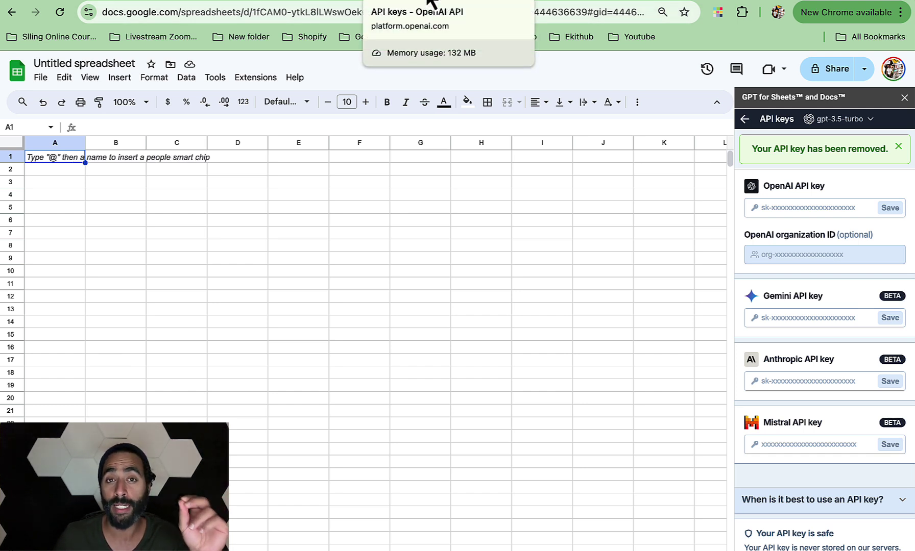
Switch to the OpenAI platform's API keys page and dismiss the open secret key dialog.
click(431, 2)
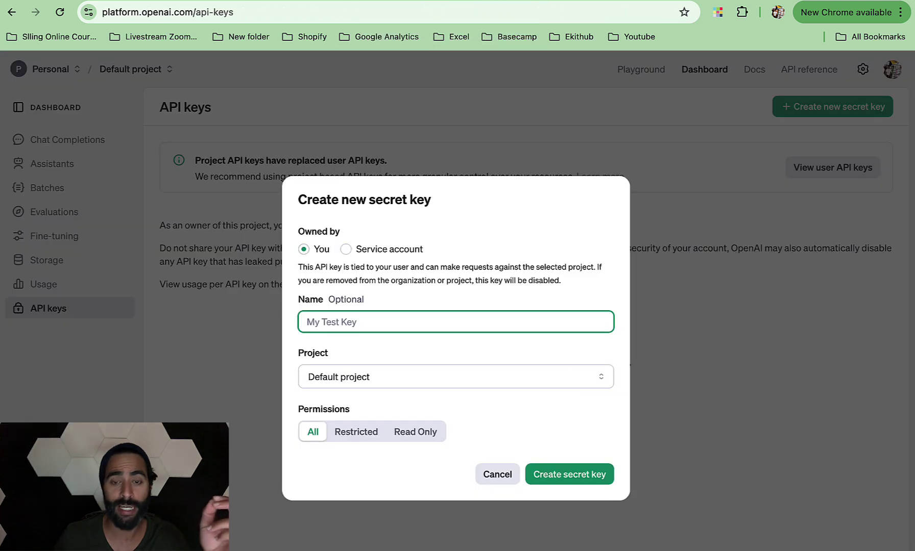
click(494, 474)
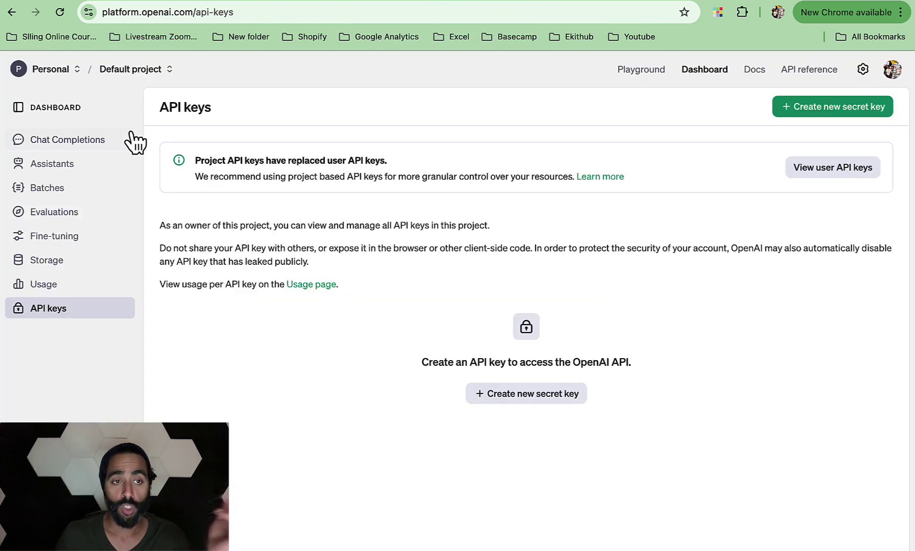
click(70, 110)
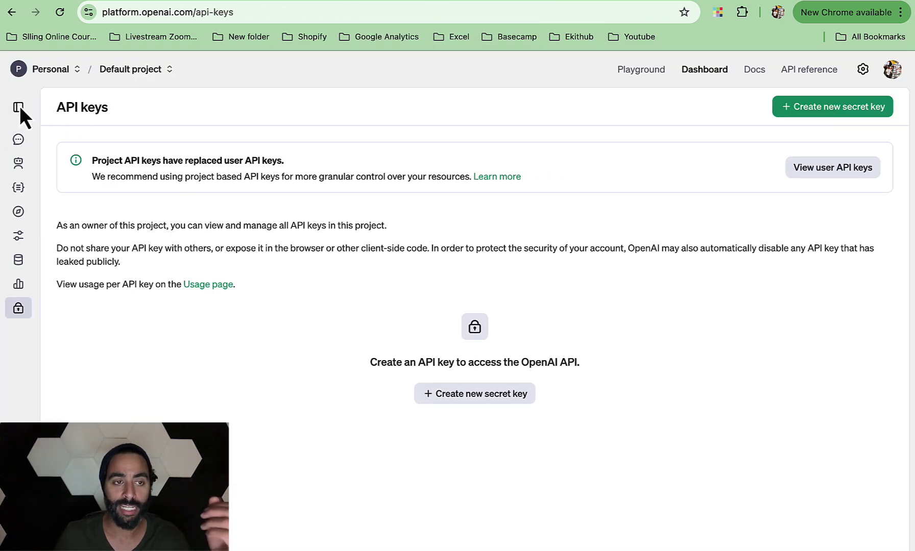
click(20, 109)
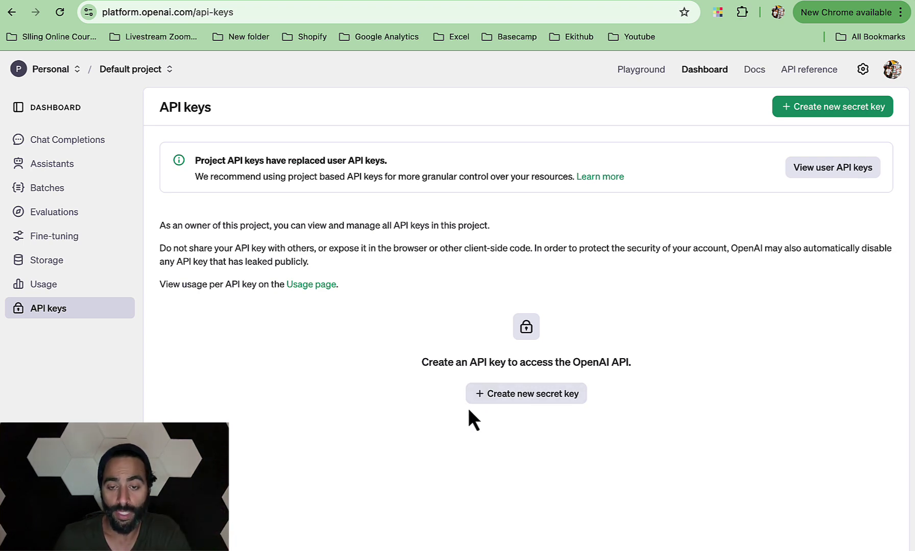
Start a new secret key owned by You and name it "Google sheet demo".
click(492, 403)
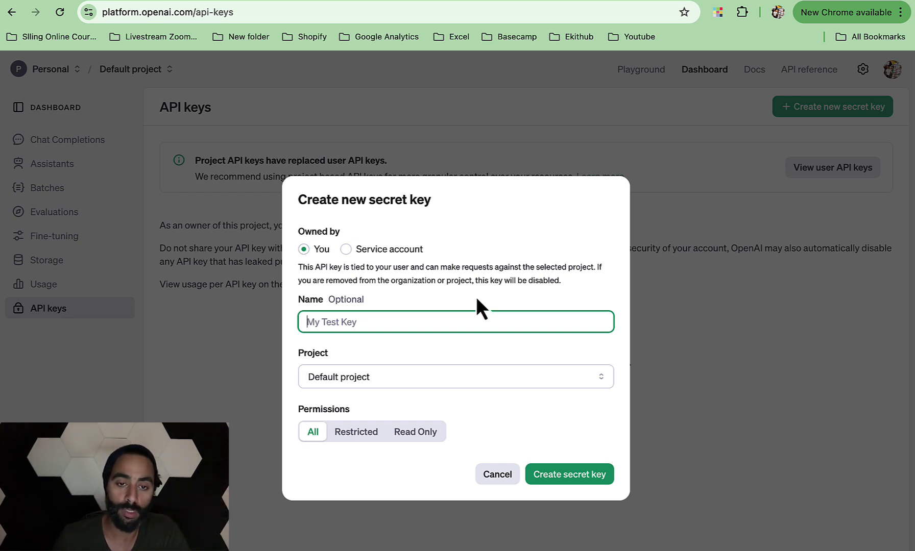
click(353, 255)
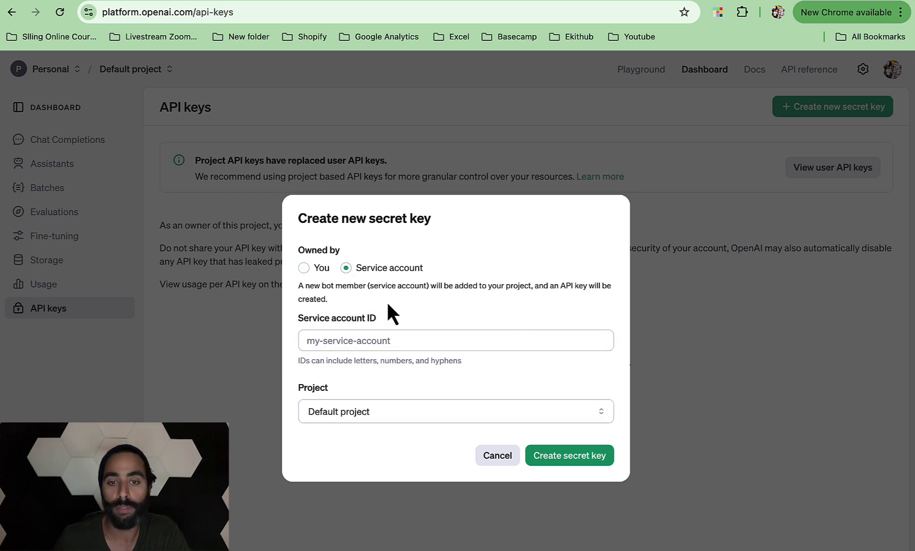
click(304, 269)
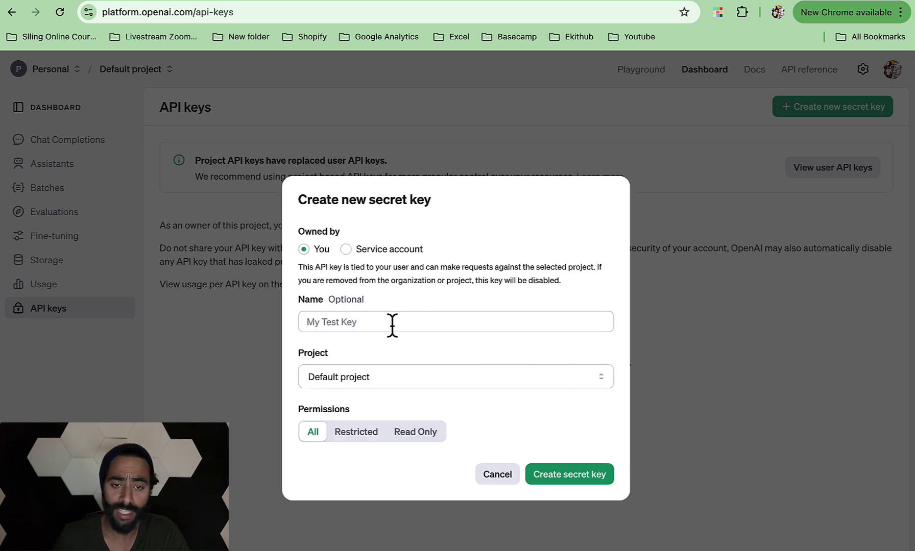
click(346, 321)
text(Google sheet demo)
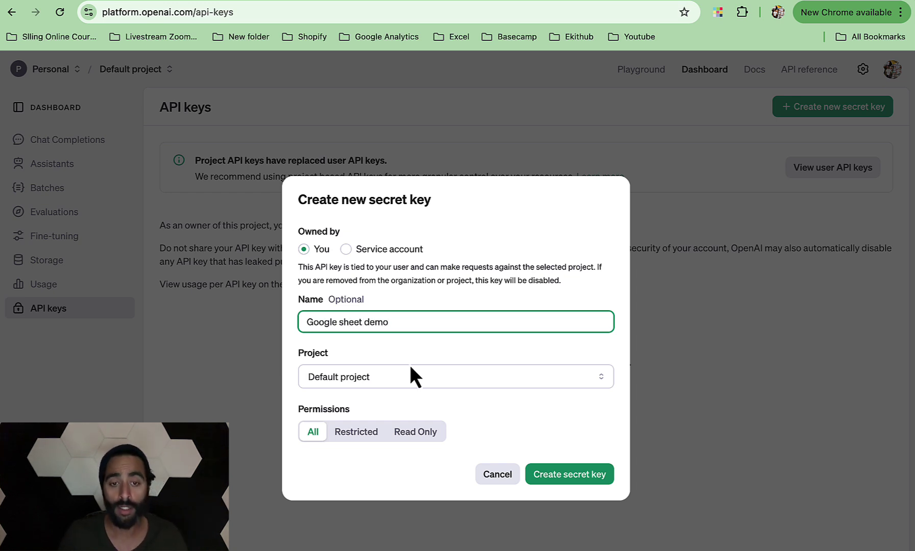
Keep the key in Default project with All permissions and create the secret key.
click(364, 383)
click(382, 358)
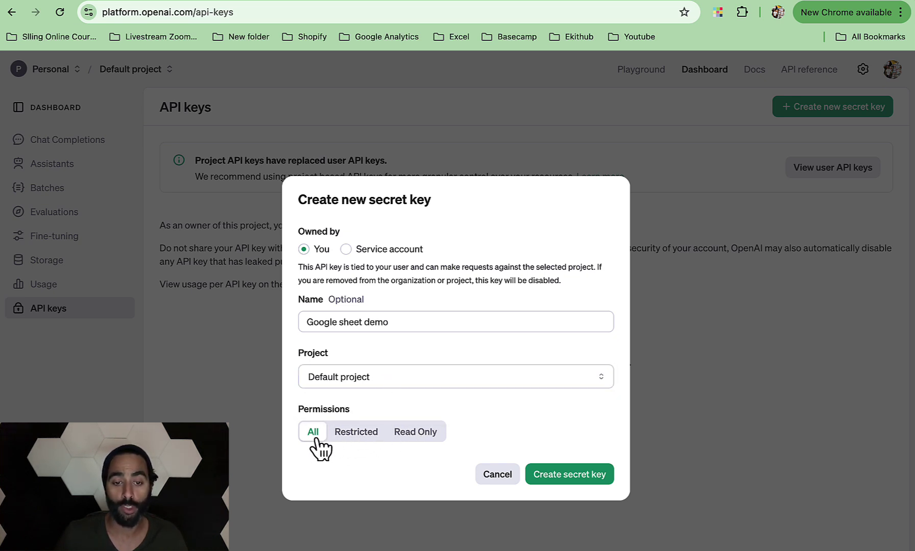
click(416, 438)
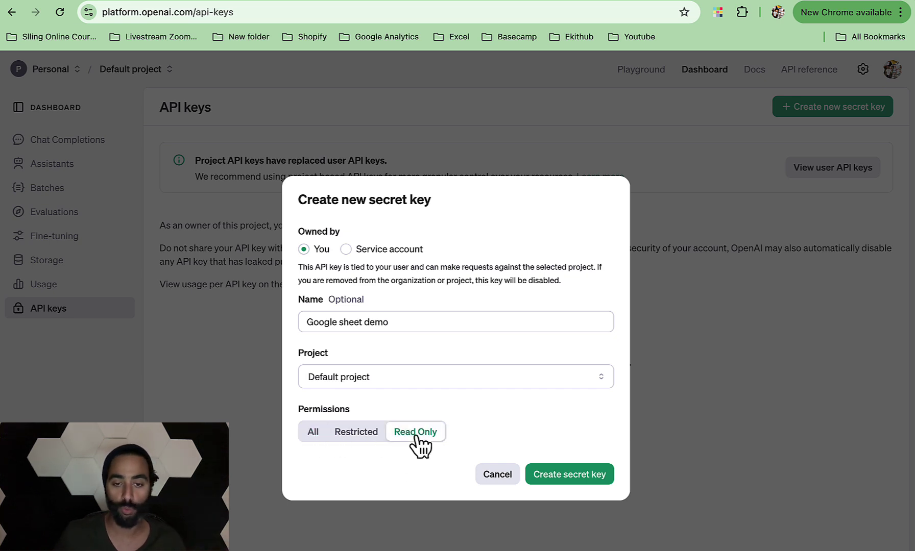
click(313, 433)
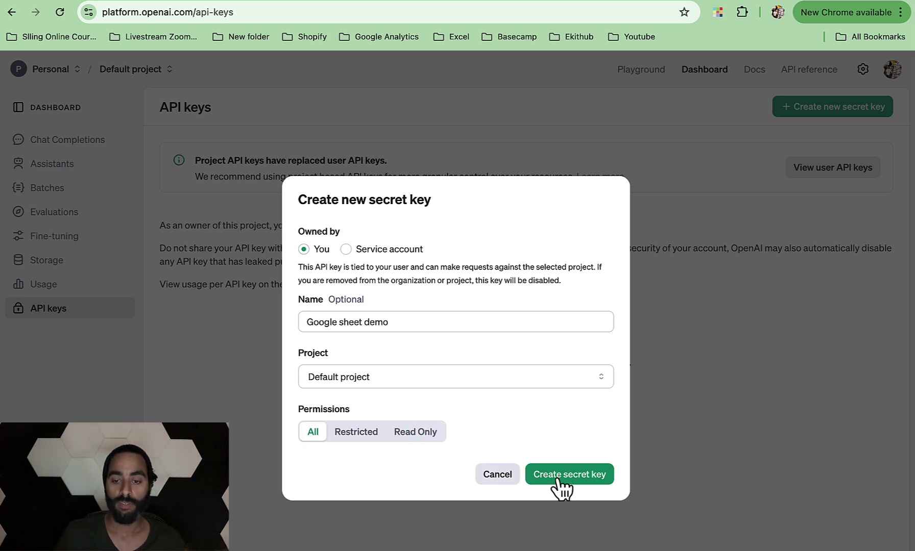
click(574, 478)
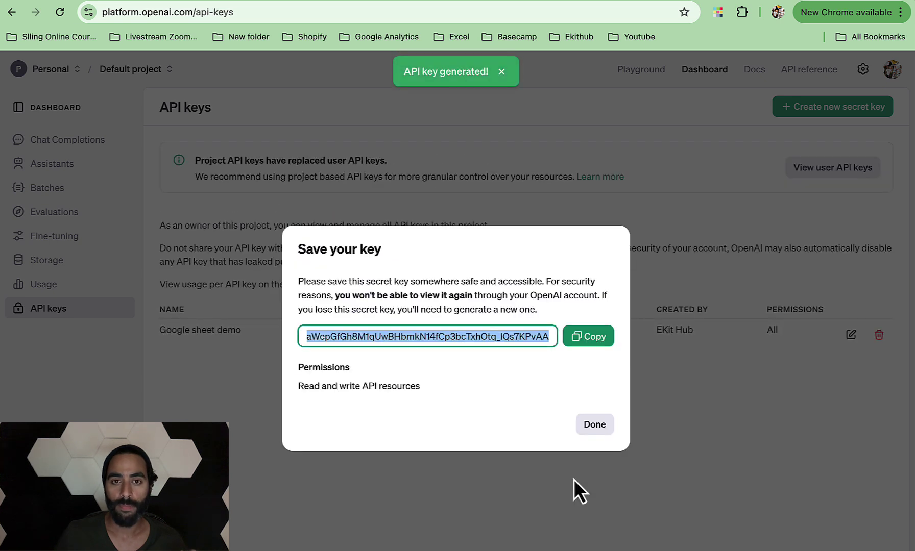
Copy the newly generated secret key and close the key dialog.
click(586, 338)
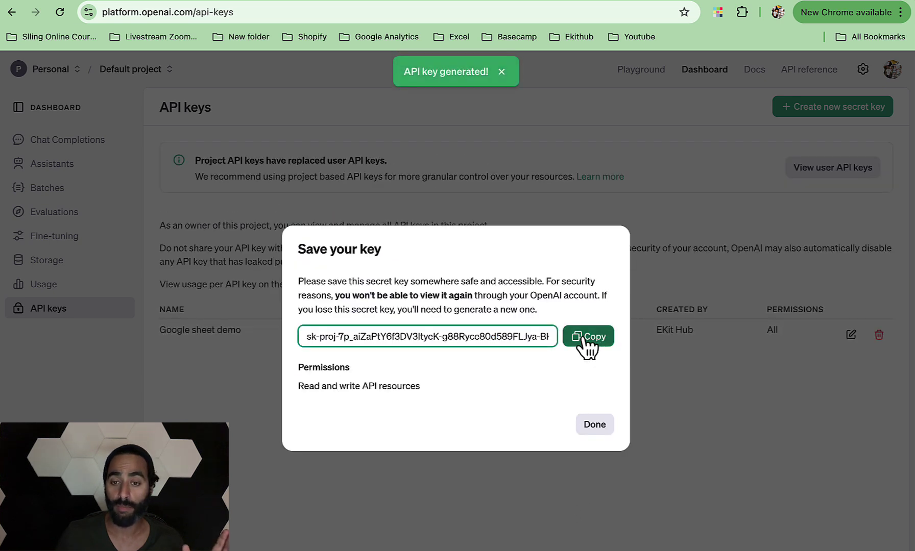
click(583, 338)
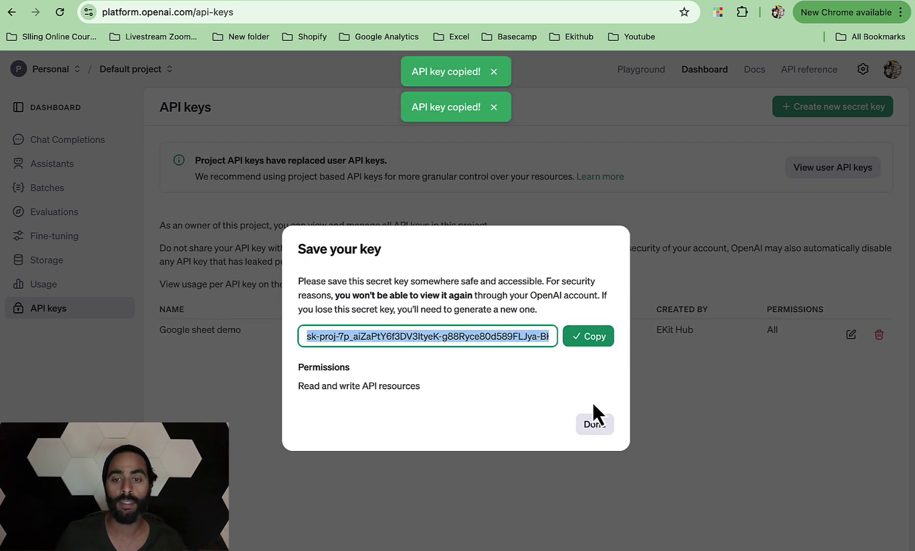
click(595, 425)
Switch back to the spreadsheet, paste the copied secret key as the add-on's OpenAI API key, and save it.
click(292, 2)
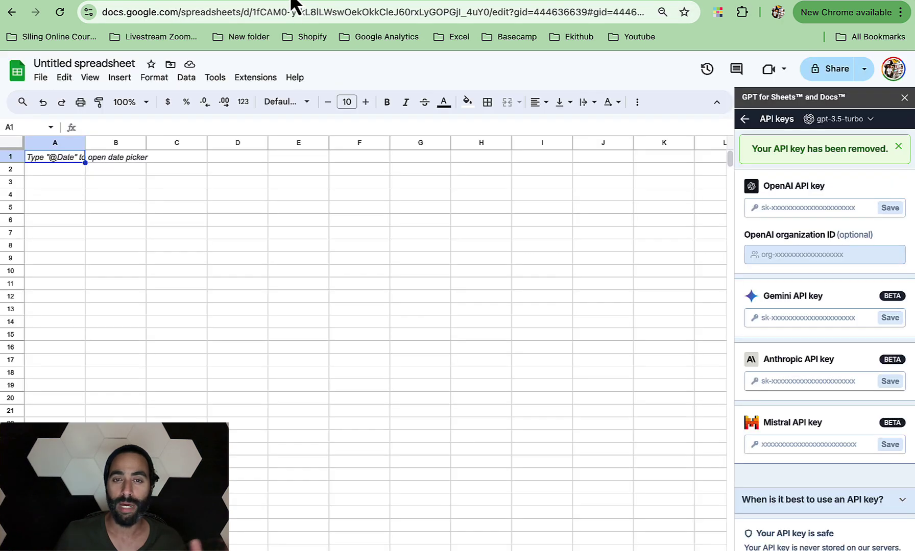
right_click(770, 206)
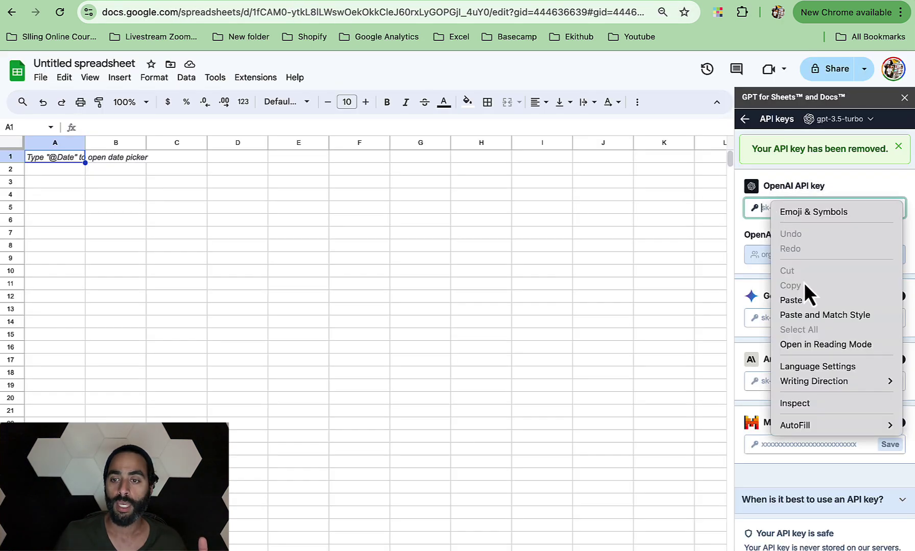
click(797, 300)
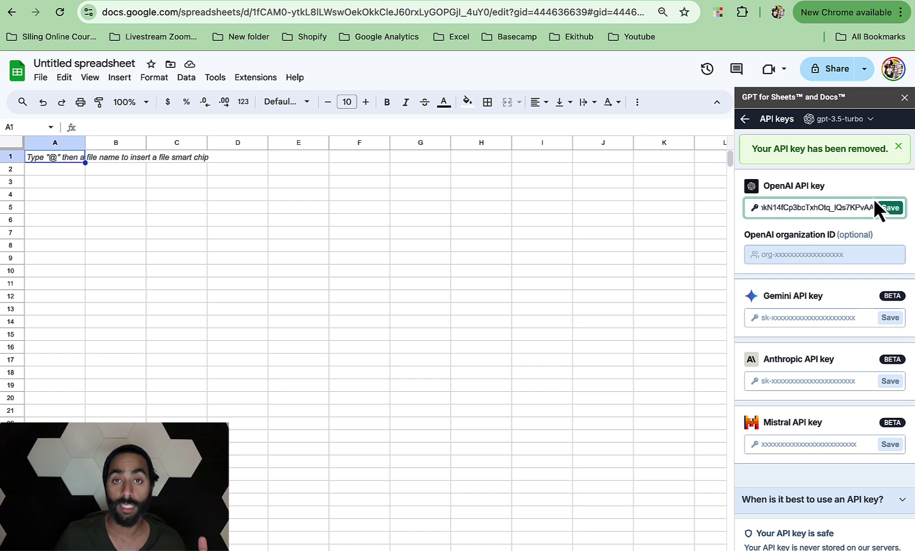
click(891, 209)
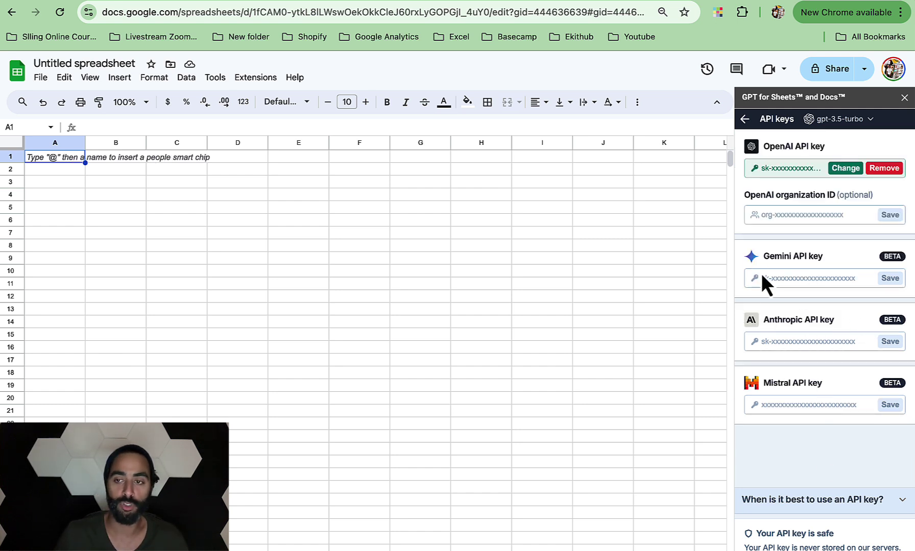
Return to the add-on's home view and look through the list of GPT functions.
click(759, 127)
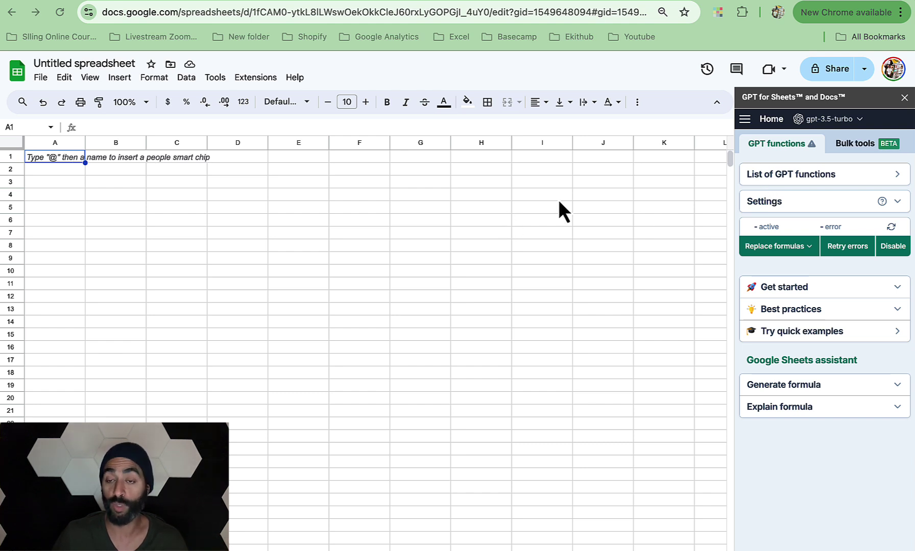
click(895, 175)
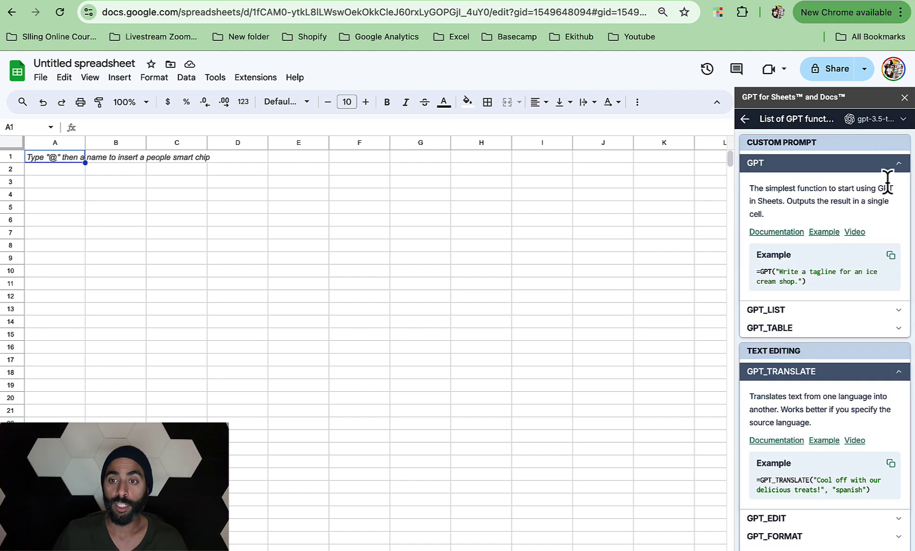
scroll(842, 280, down, 5)
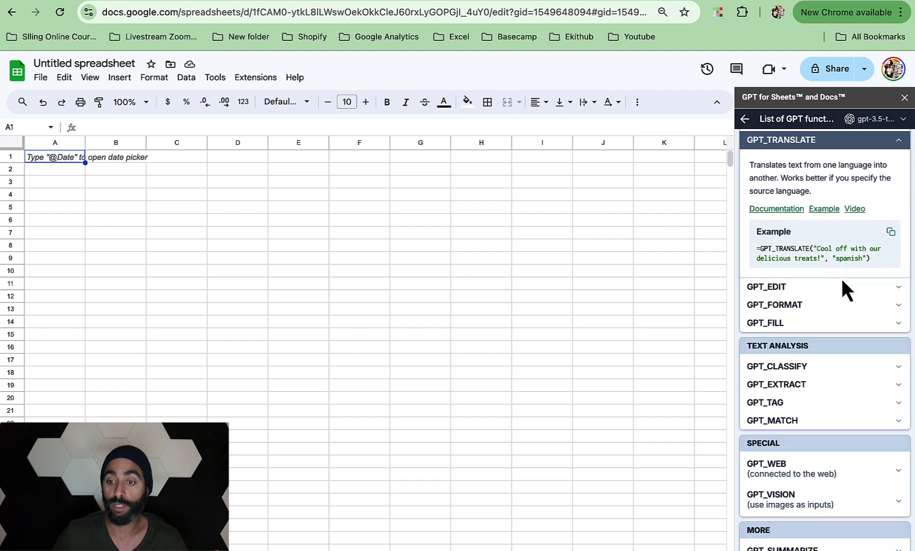
scroll(843, 281, up, 5)
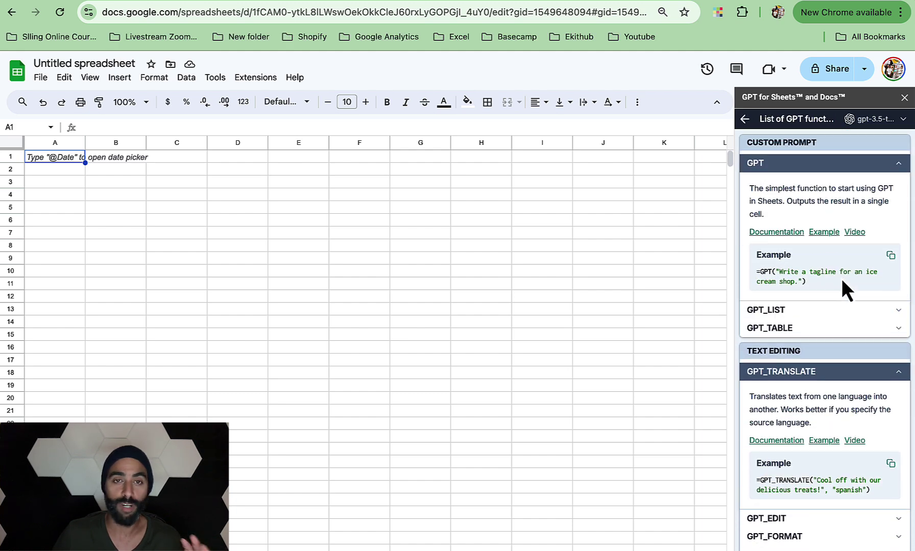
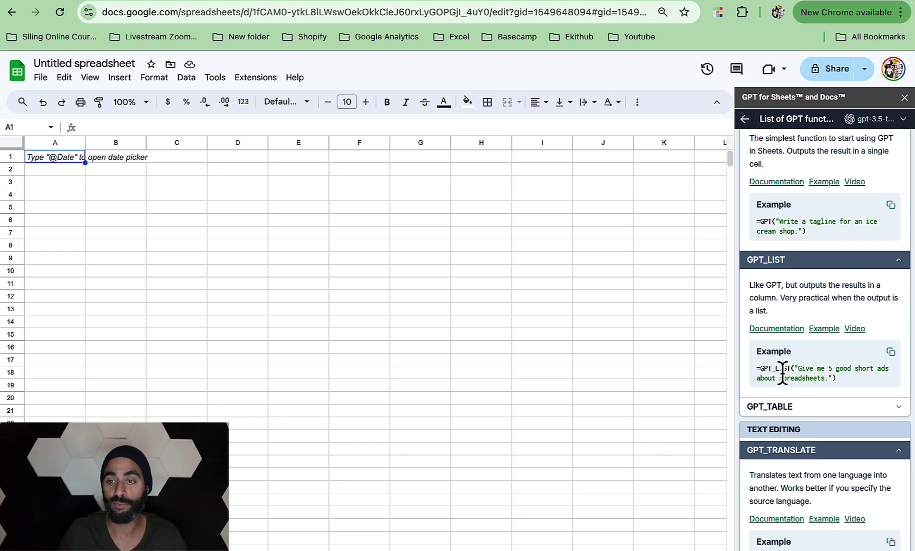
Enter the formula =gpt("Give me 5 goal setting planner ideas") in cell A1.
click(35, 159)
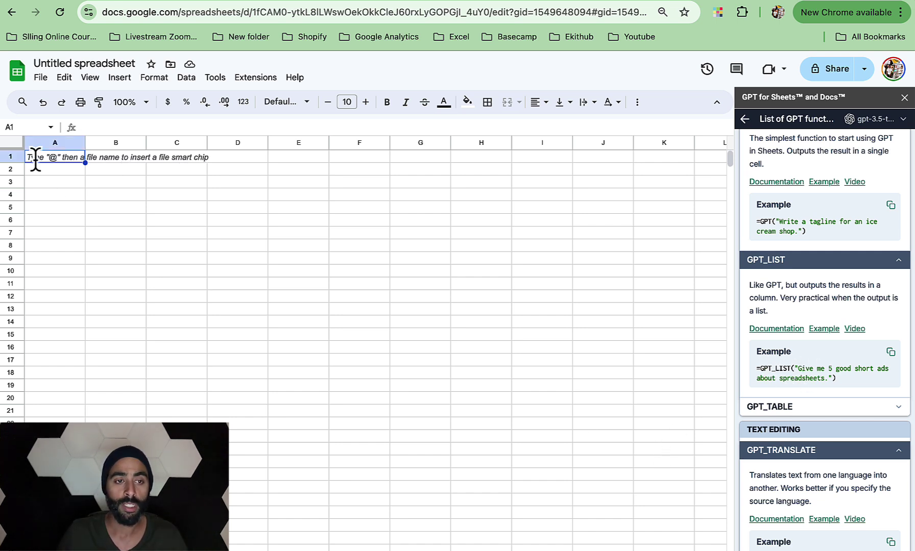
double_click(36, 160)
text(=gpt)
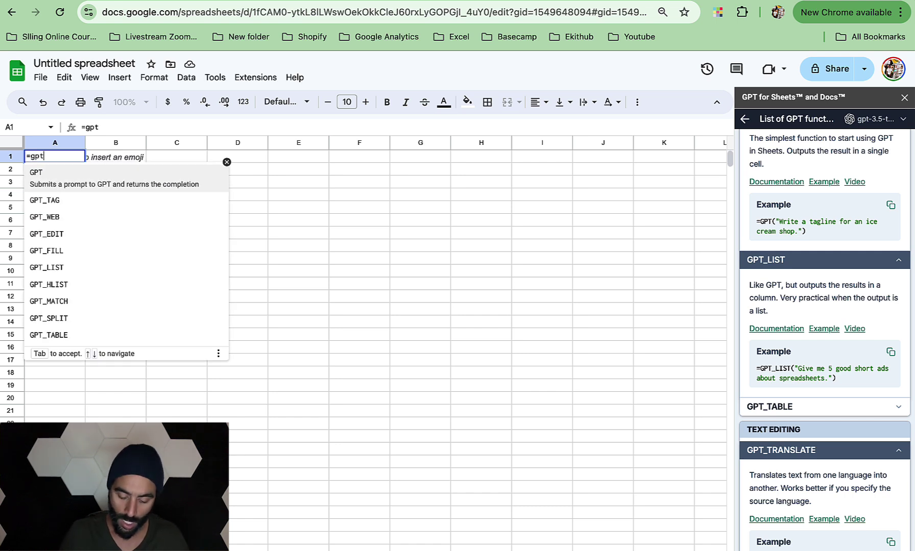
text(()
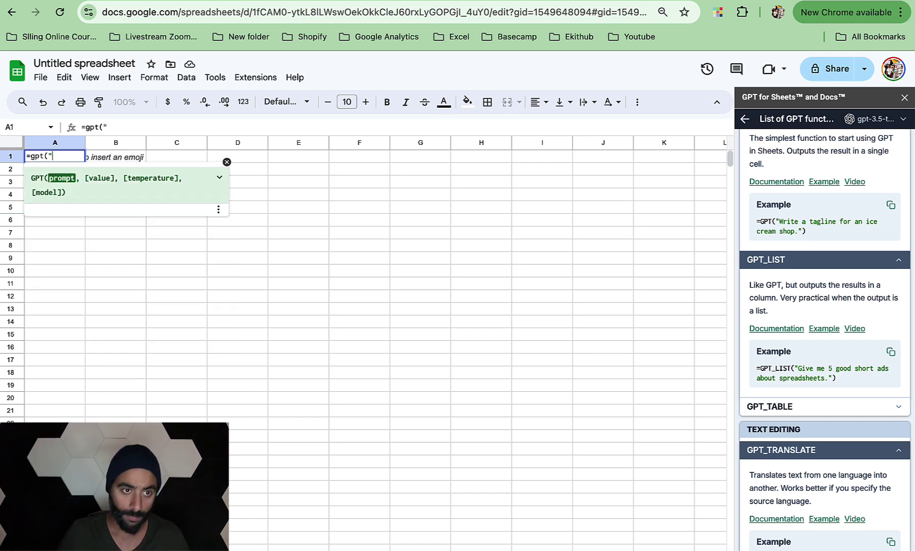
text(""))
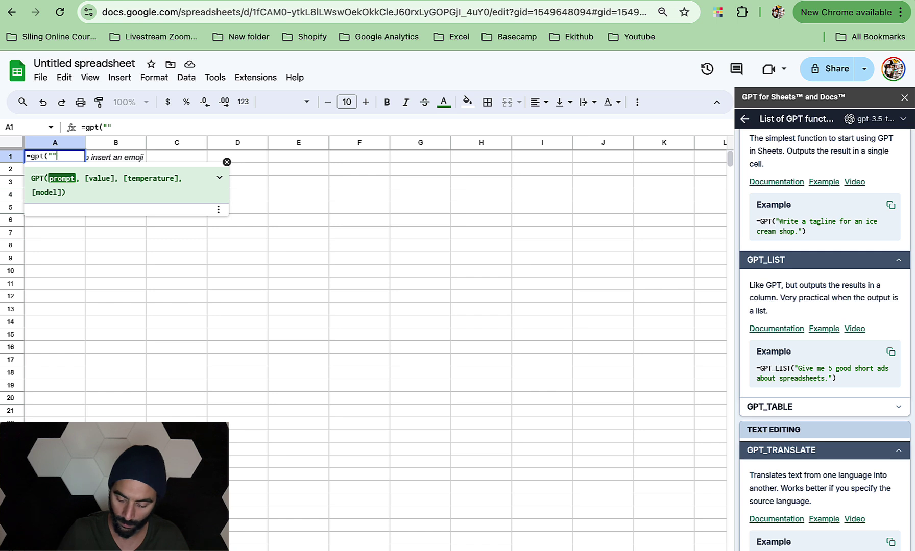
key(Left)
key(Left)
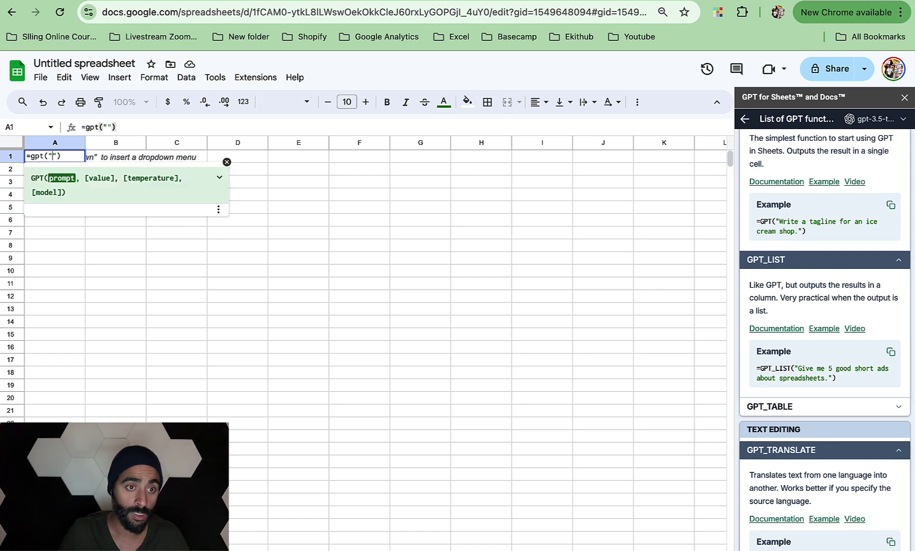
text(Give me )
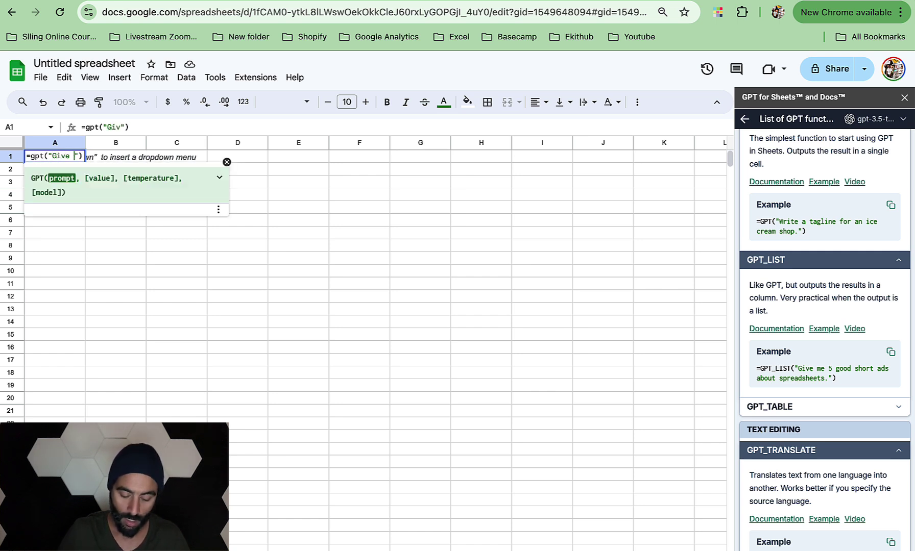
text(5 )
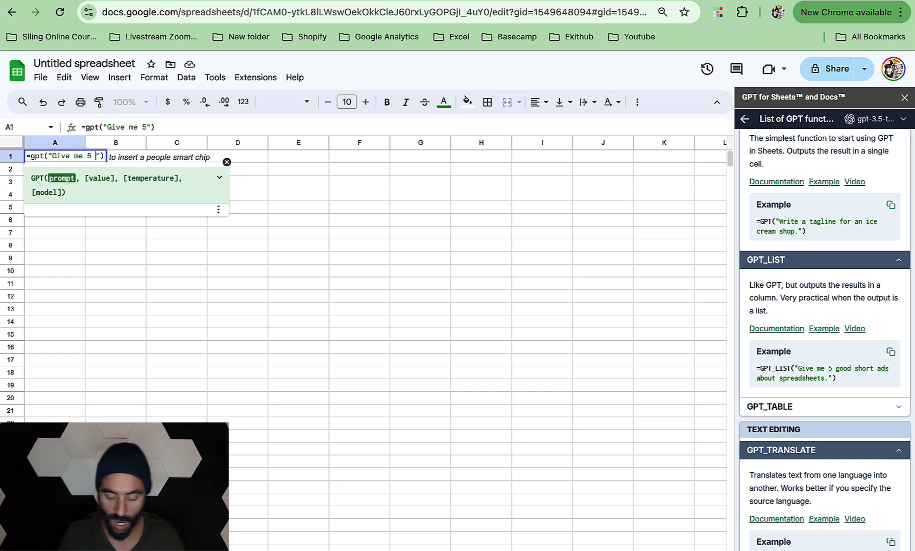
text(goal s)
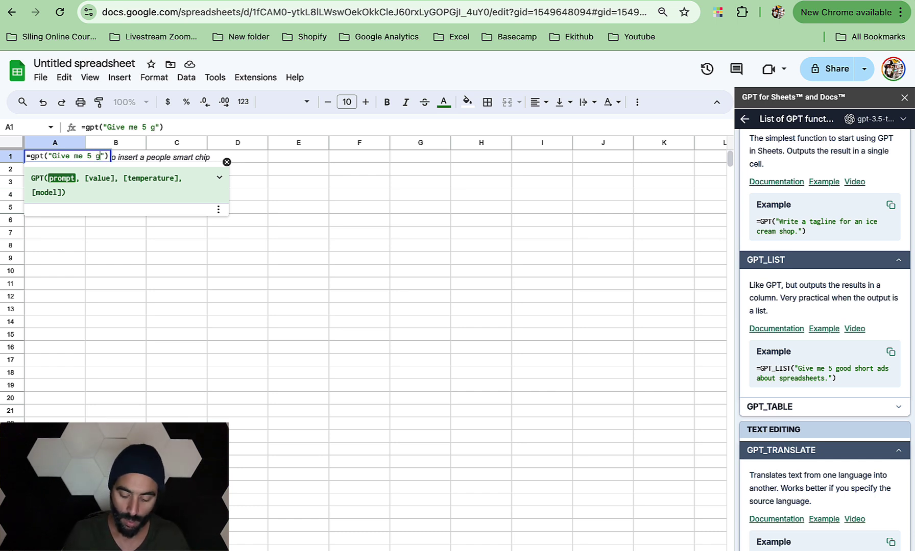
text(etting )
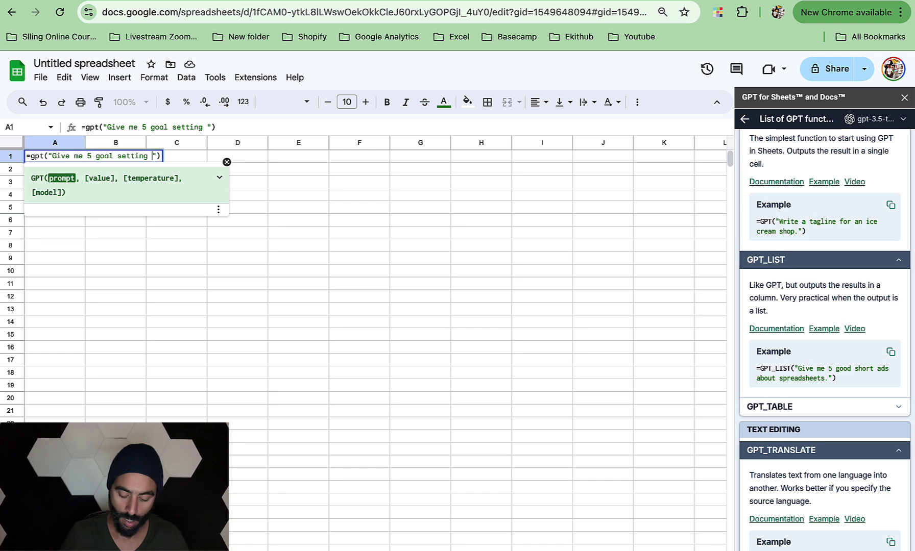
text(planner )
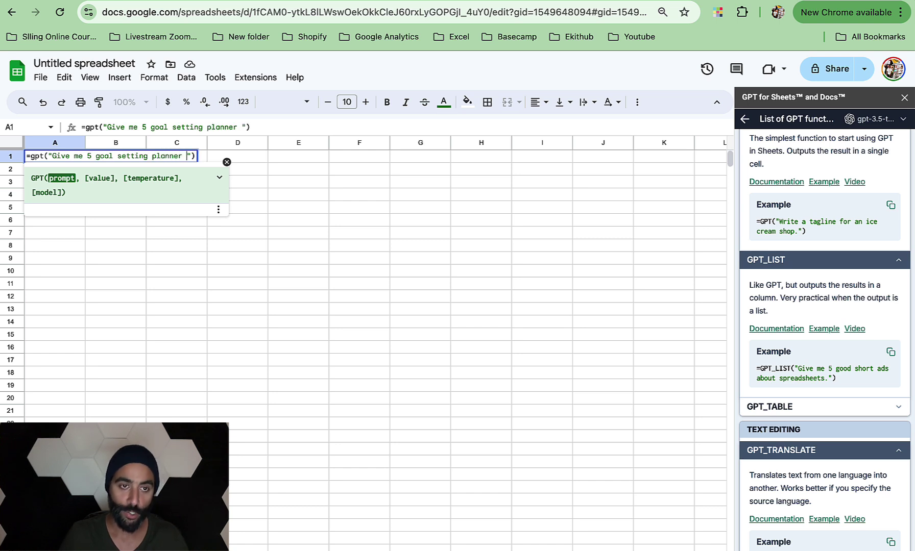
text(ideas)
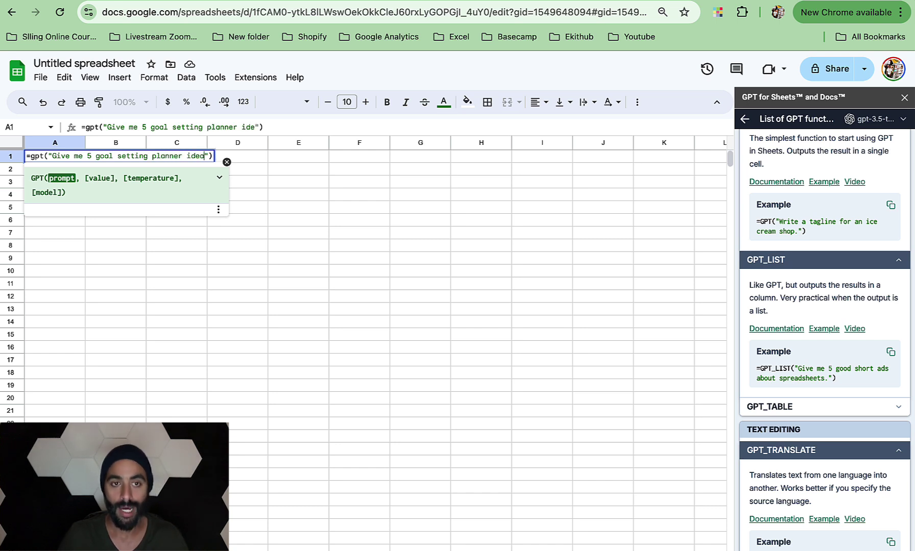
key(Return)
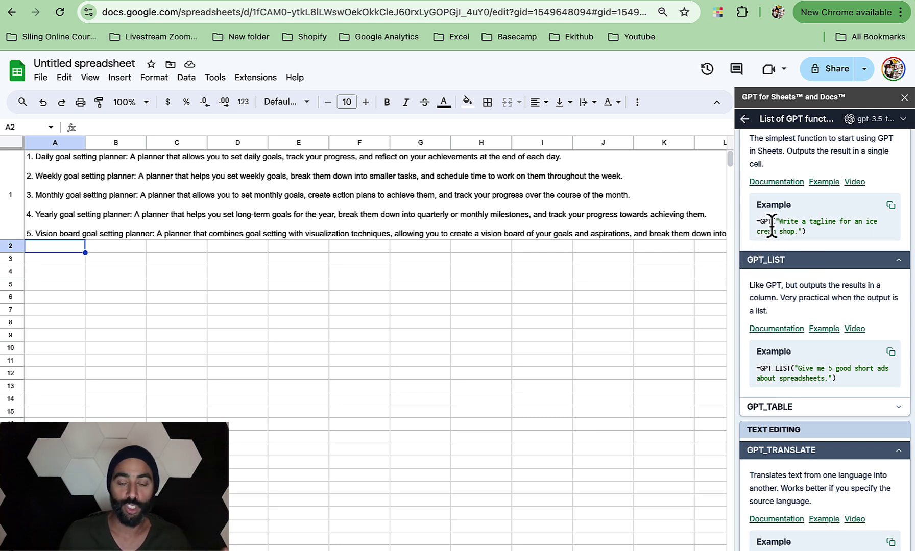
Change the function in A1 to GPT_LIST, keeping the same prompt, and widen column A to fit the listed ideas.
double_click(116, 184)
click(64, 182)
double_click(64, 181)
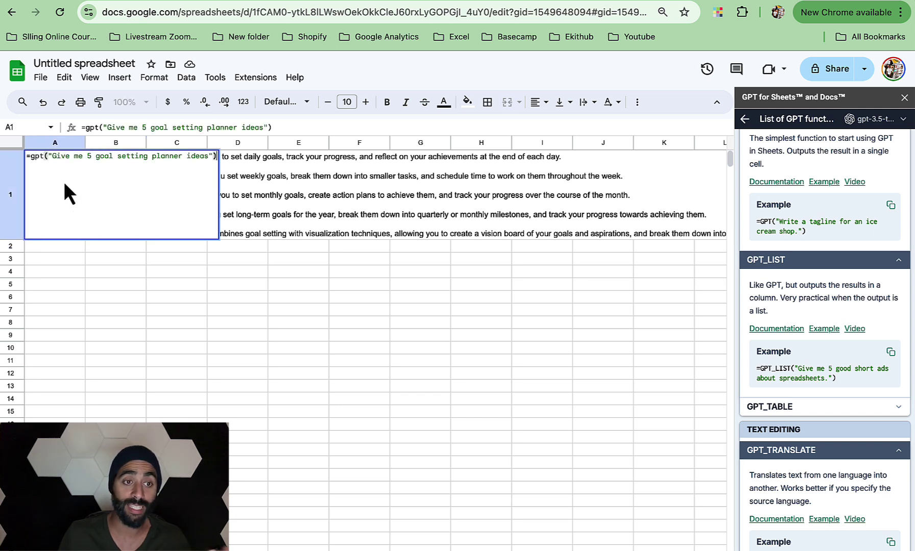
click(43, 157)
text(_l)
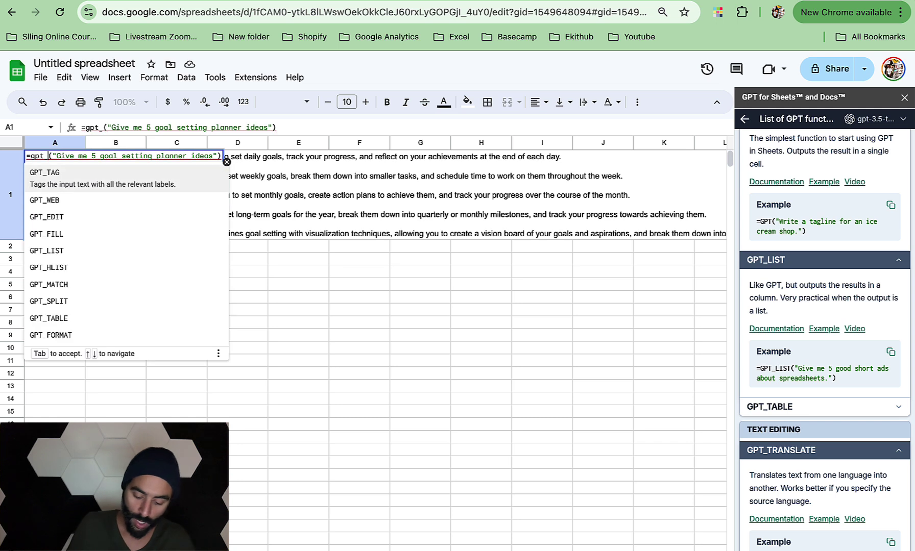
text(ist)
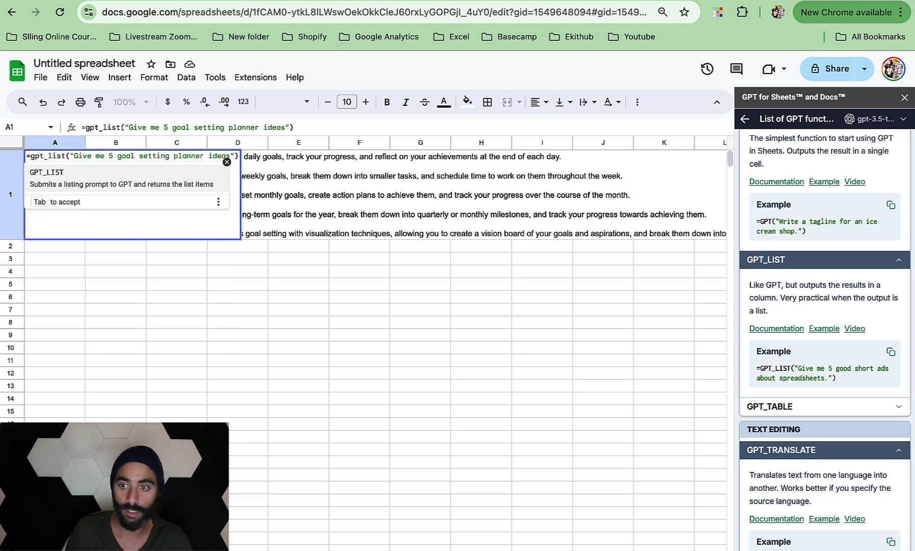
key(Tab)
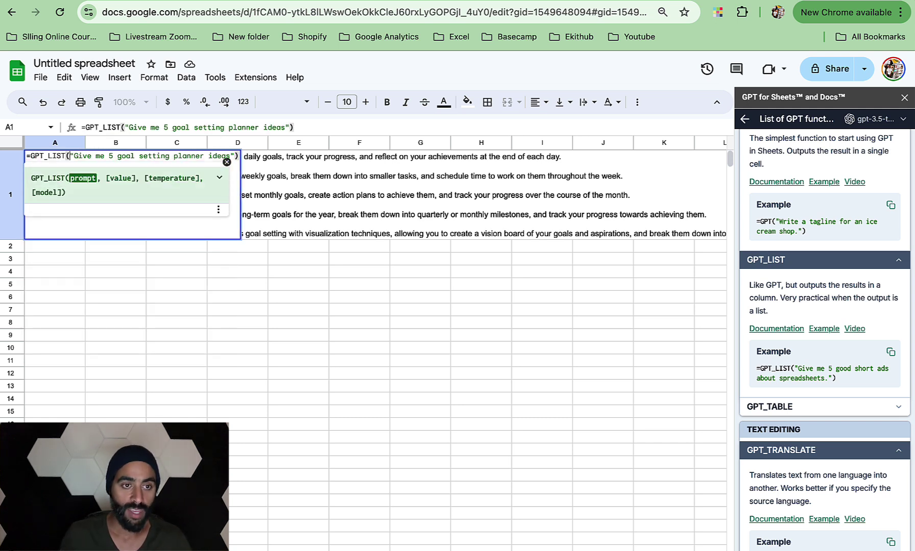
key(Return)
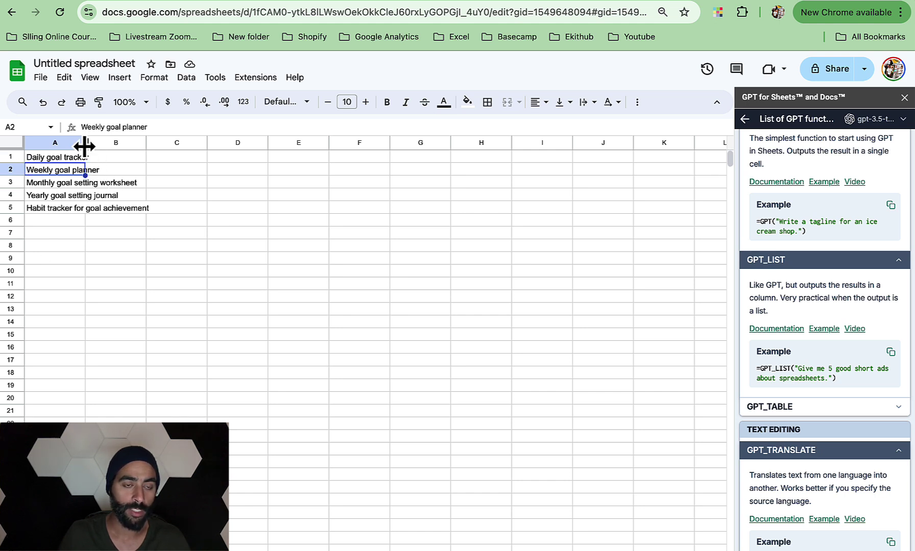
drag(85, 143, 184, 145)
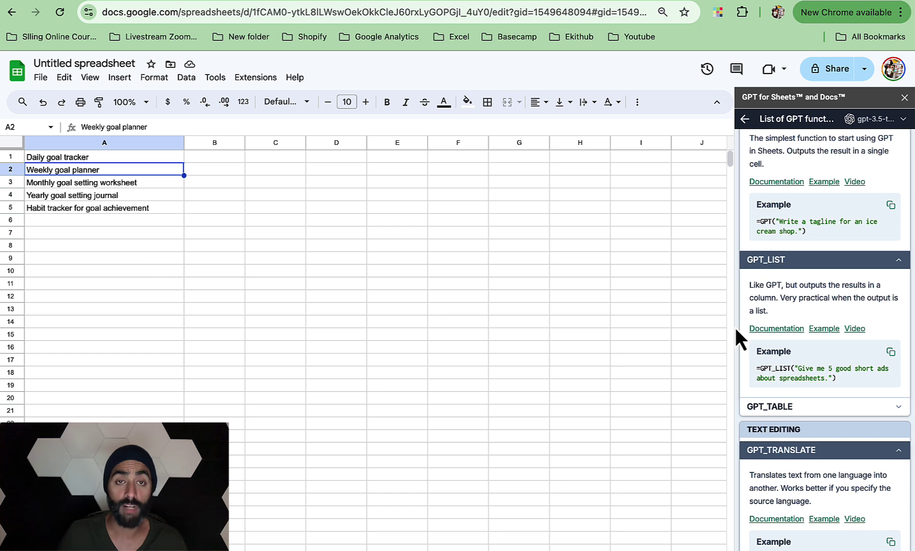
Copy the GPT_TRANSLATE example formula from the function list and paste it into cell A10.
scroll(843, 357, down, 2)
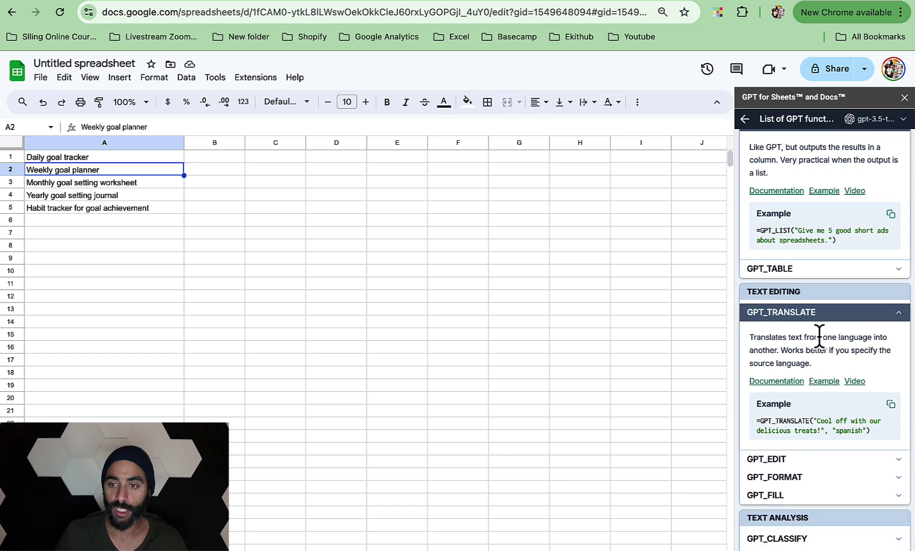
scroll(817, 329, down, 1)
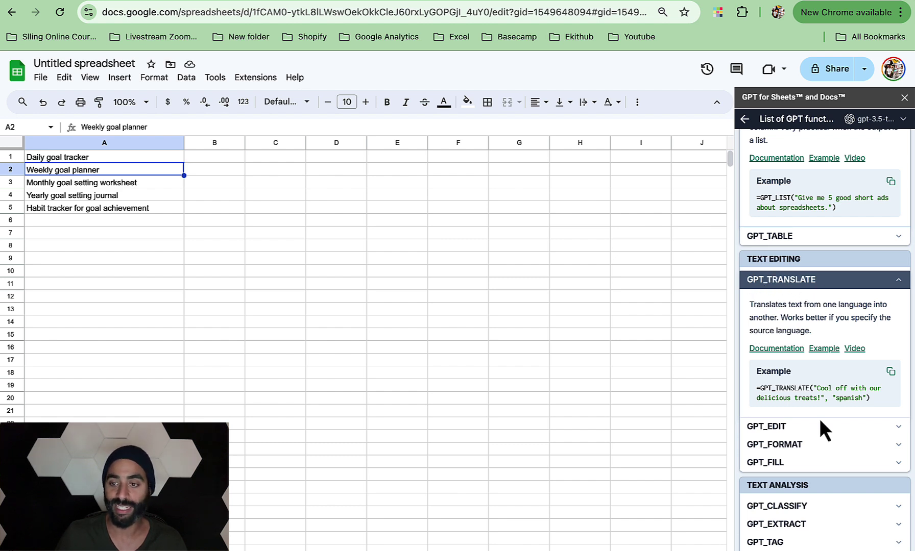
click(891, 372)
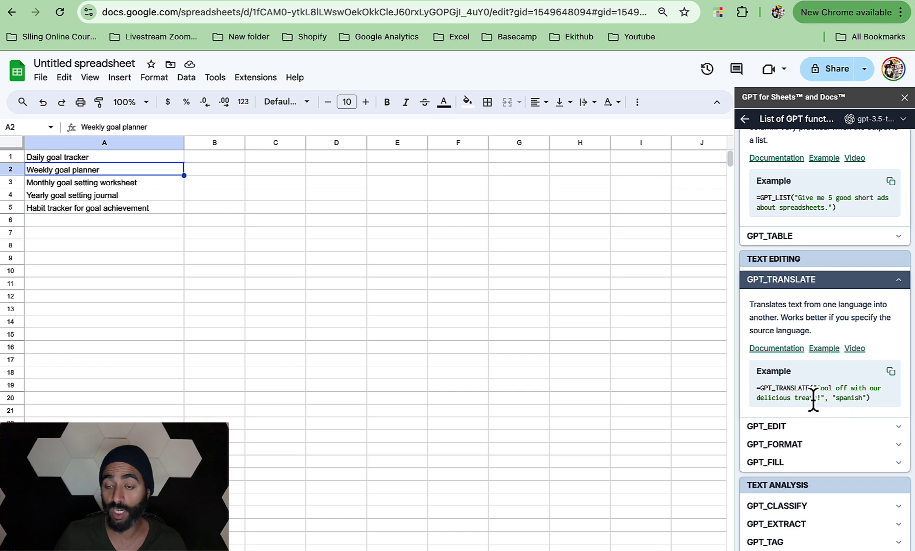
click(63, 285)
double_click(61, 271)
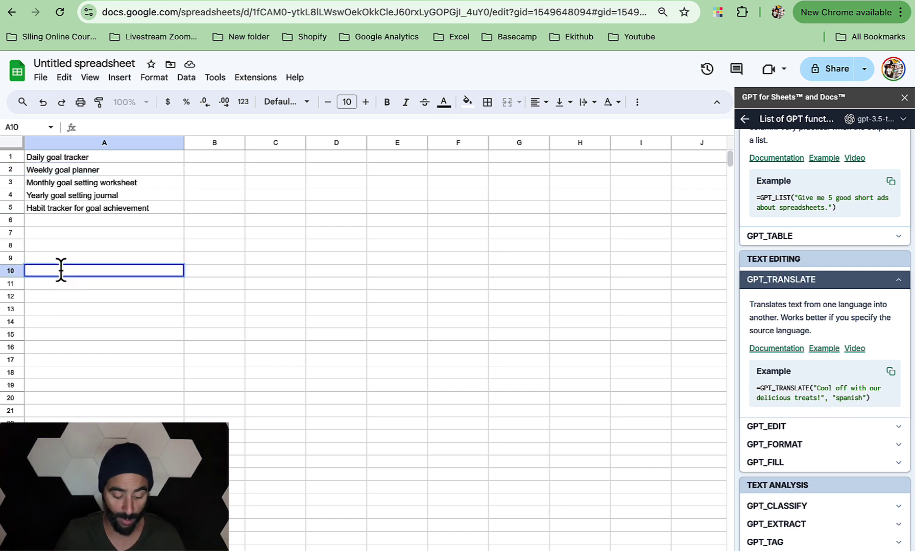
key(ctrl+v)
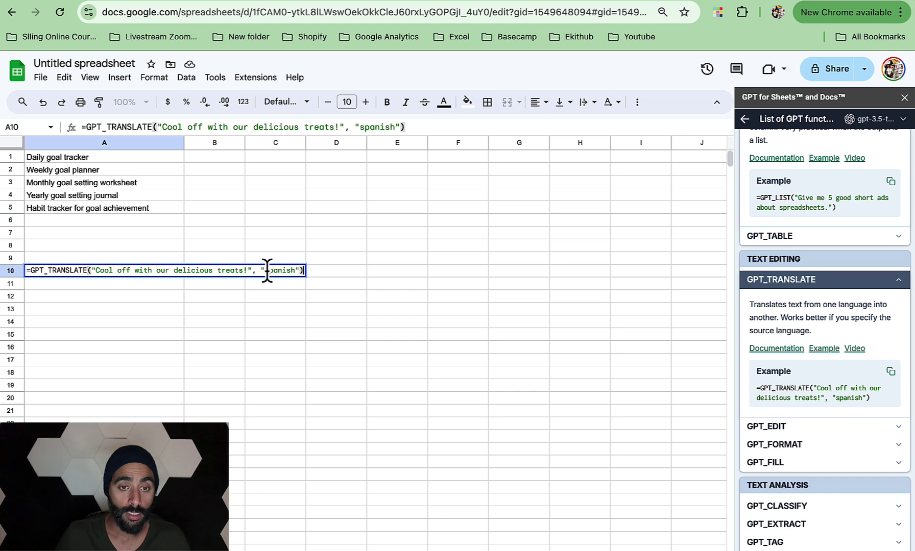
Change the target language in the GPT_TRANSLATE formula in A10 to "swedish" and run it.
drag(269, 270, 295, 280)
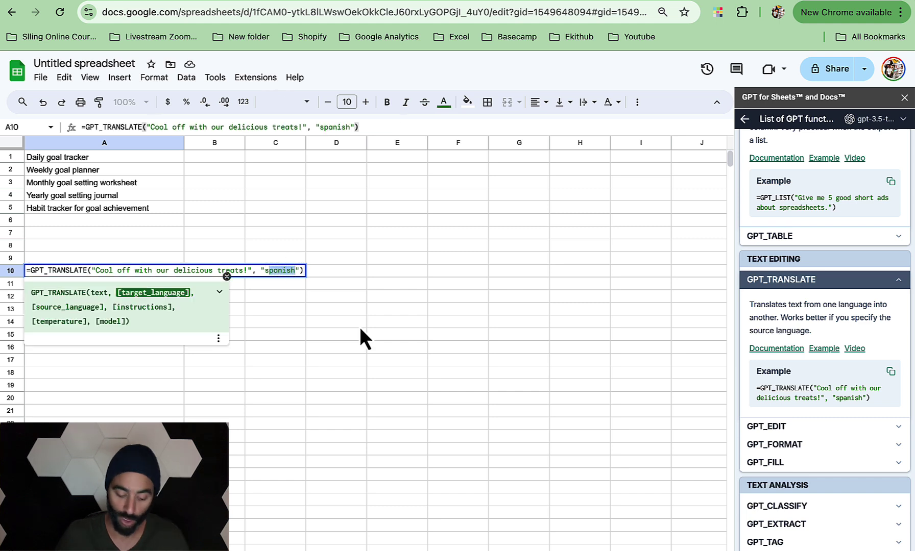
text(we)
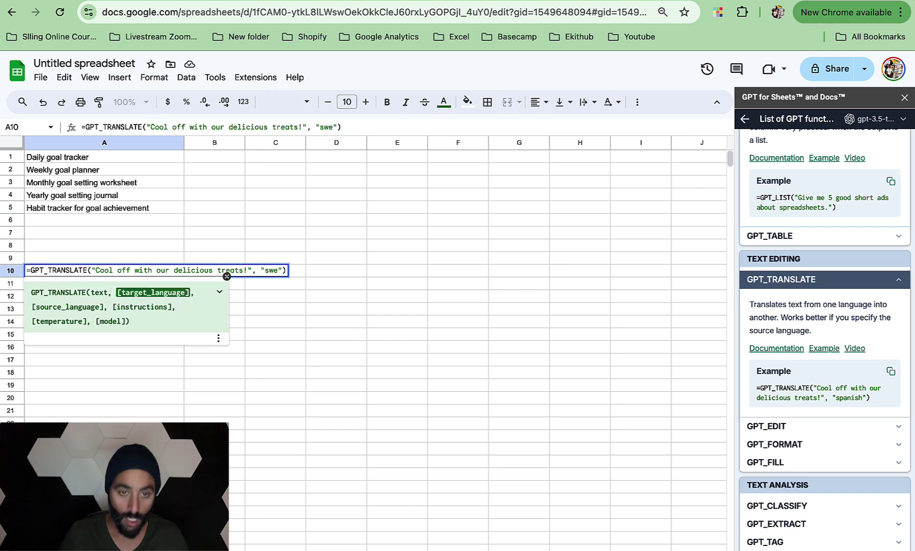
text(dish)
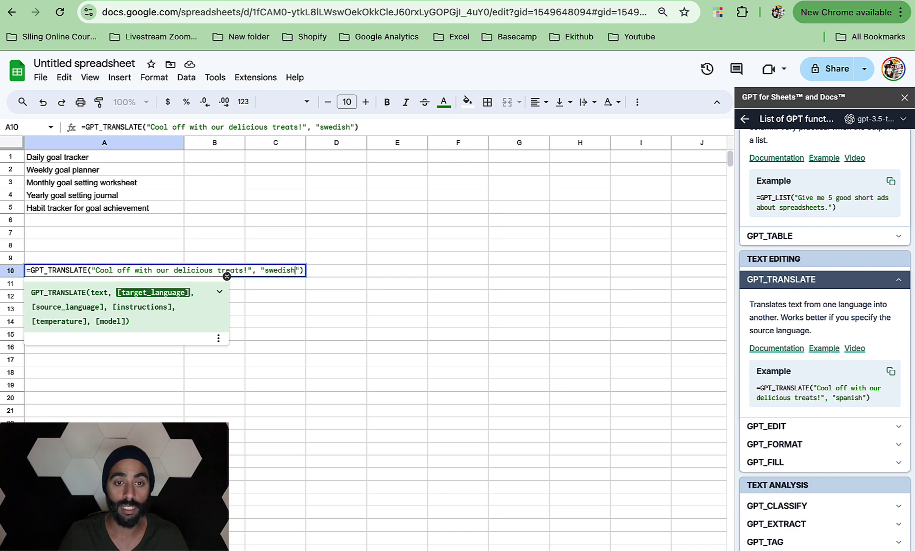
key(Return)
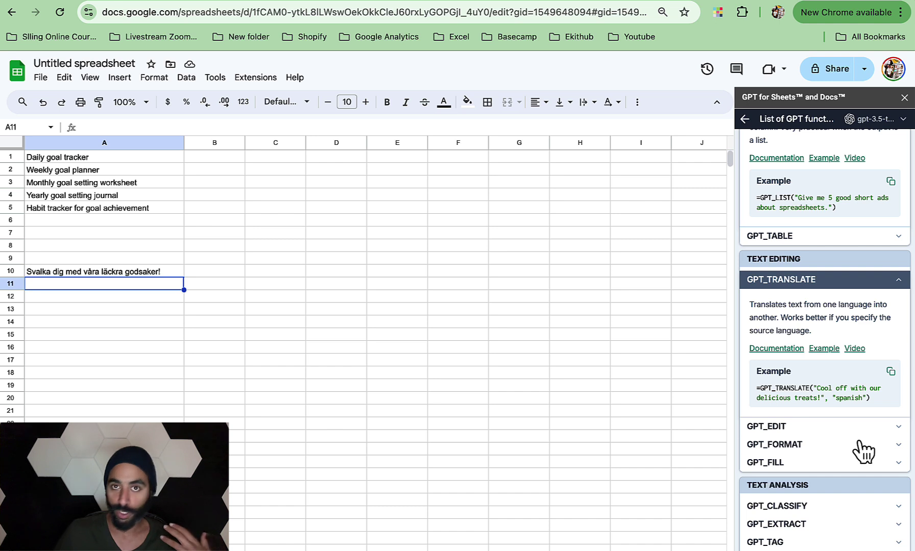
Look through the descriptions and examples of GPT_EDIT, GPT_FORMAT and GPT_CLASSIFY in the function list.
scroll(847, 437, down, 2)
scroll(850, 440, down, 2)
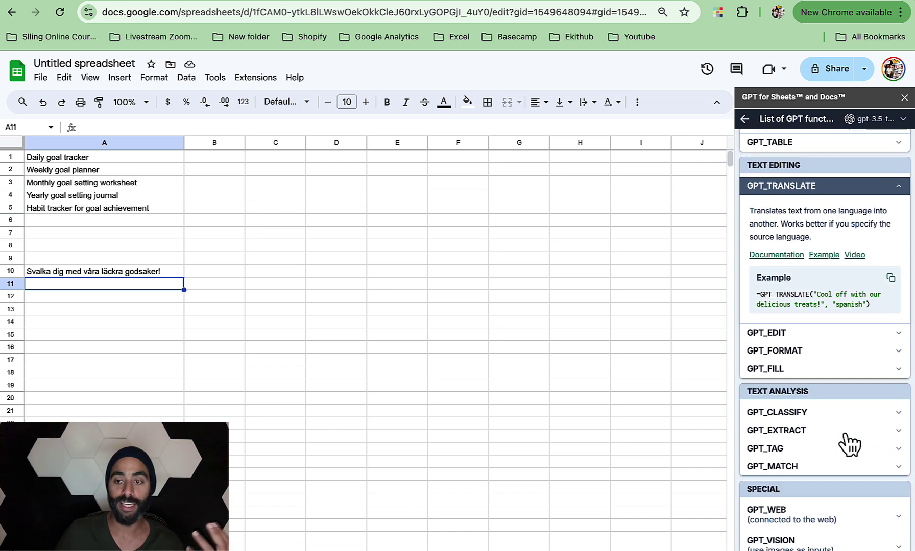
click(899, 335)
scroll(830, 362, down, 3)
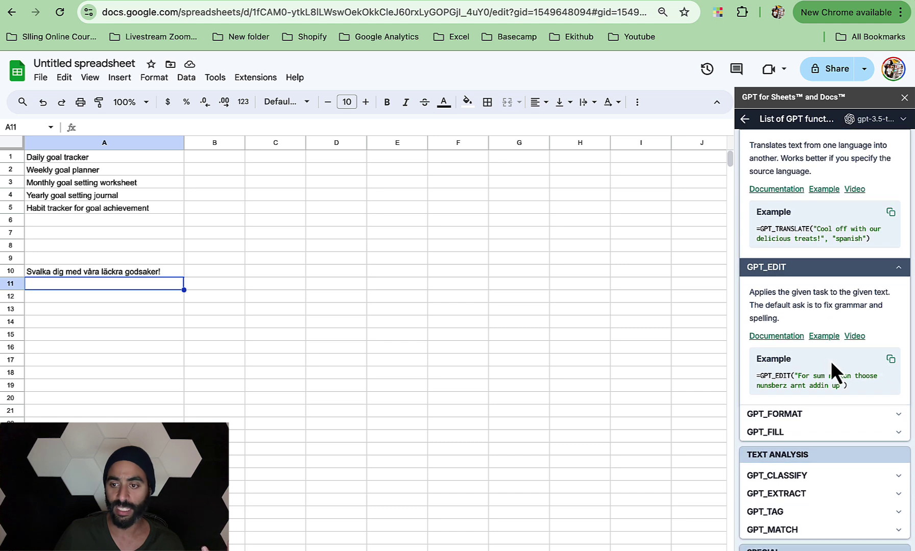
click(897, 413)
scroll(872, 418, down, 4)
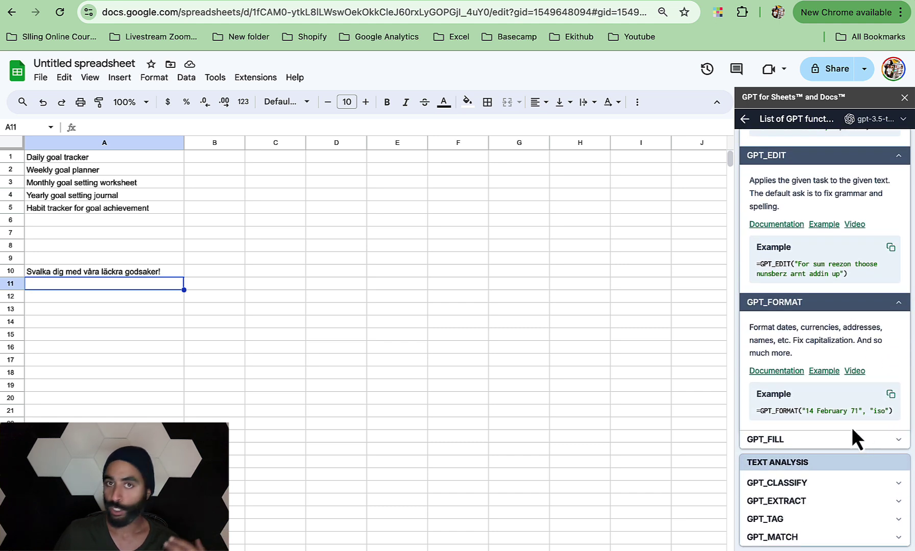
scroll(846, 423, down, 3)
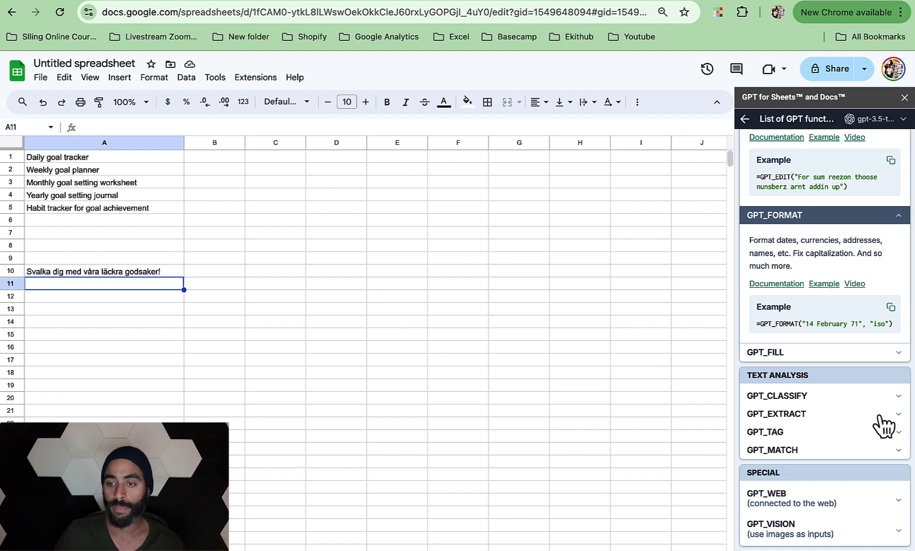
click(836, 400)
scroll(840, 411, down, 1)
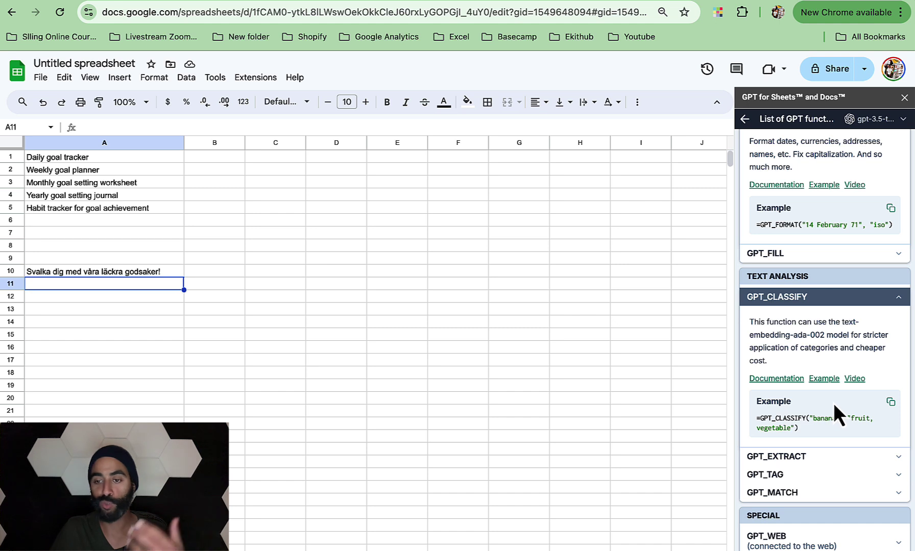
scroll(839, 404, down, 1)
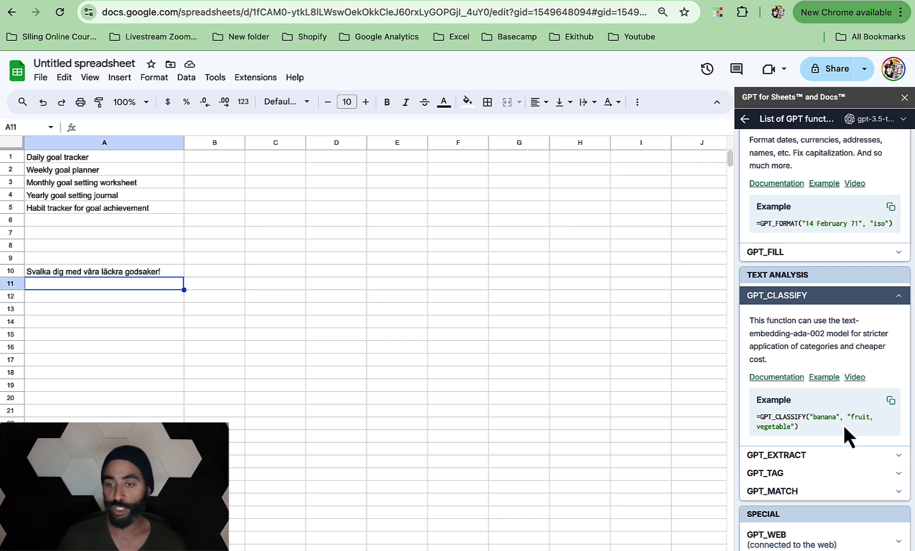
Copy the GPT_CLASSIFY example formula =GPT_CLASSIFY("banana", "fruit, vegetable") into cell A13 and run it.
click(891, 402)
click(62, 310)
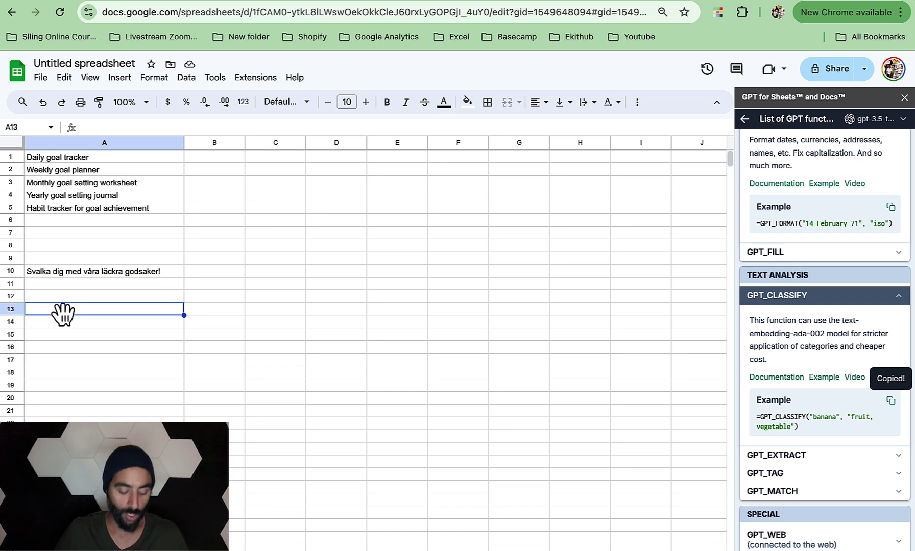
key(ctrl+v)
key(Return)
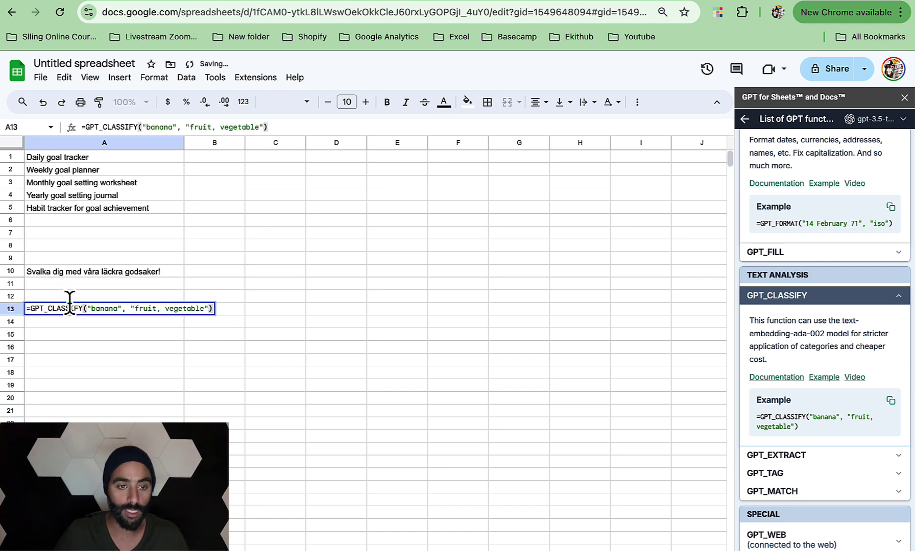
key(Return)
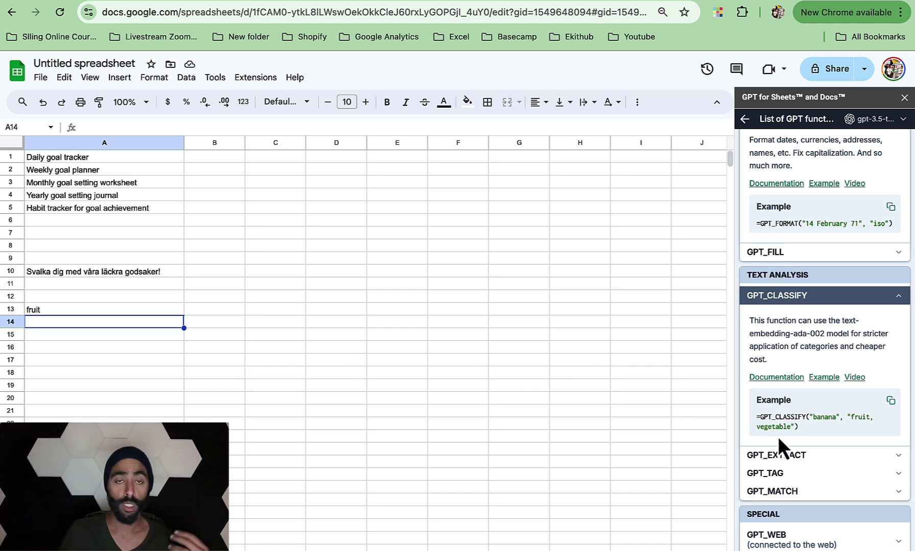
scroll(850, 446, down, 1)
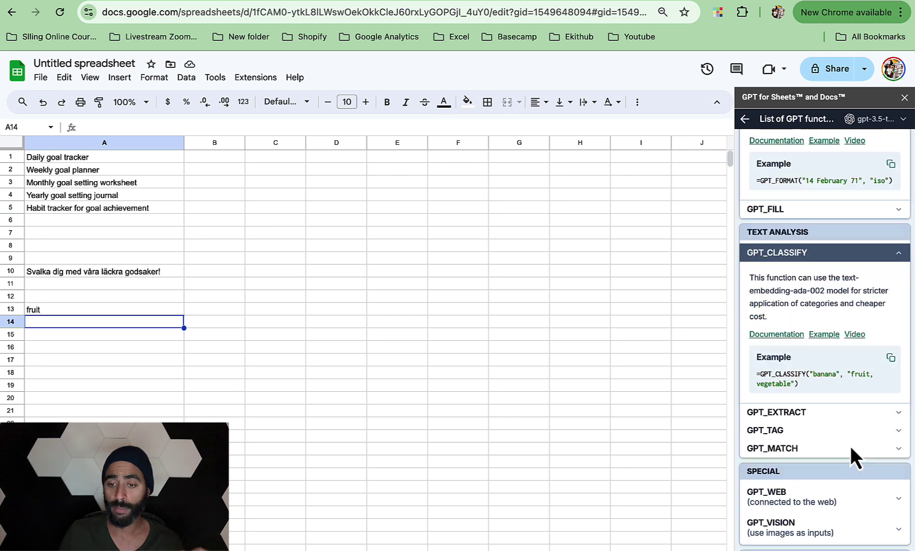
scroll(850, 446, down, 1)
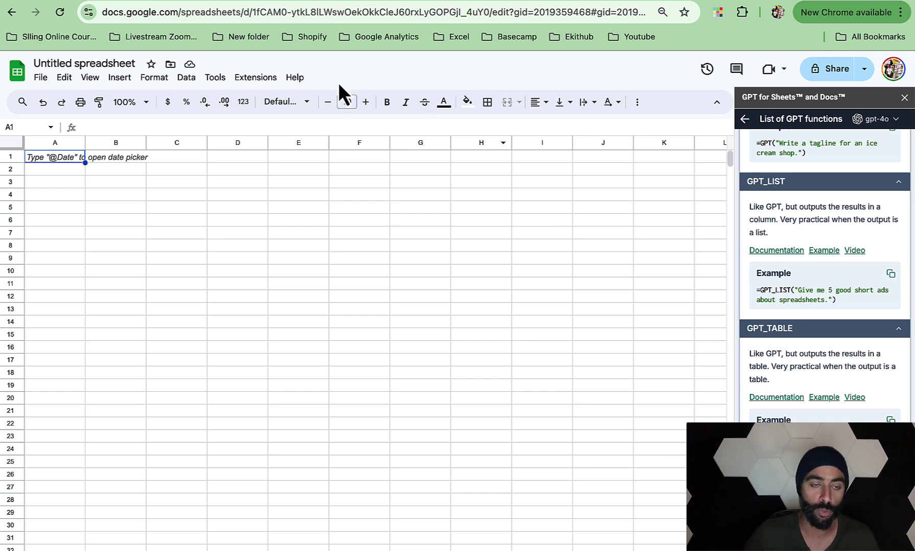
Enter the formula =gpt("write a tagline for daily productivity planner") in cell A1 of the blank sheet.
double_click(52, 160)
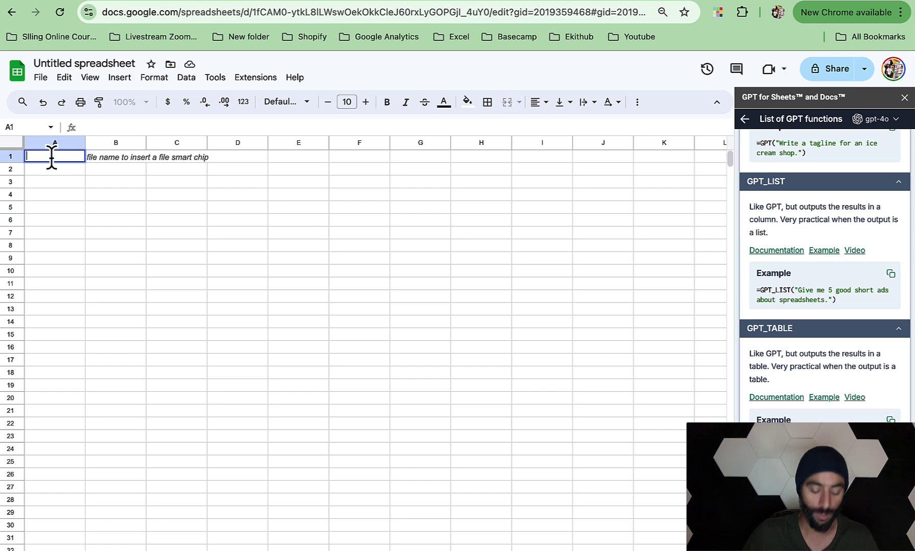
key(super+v)
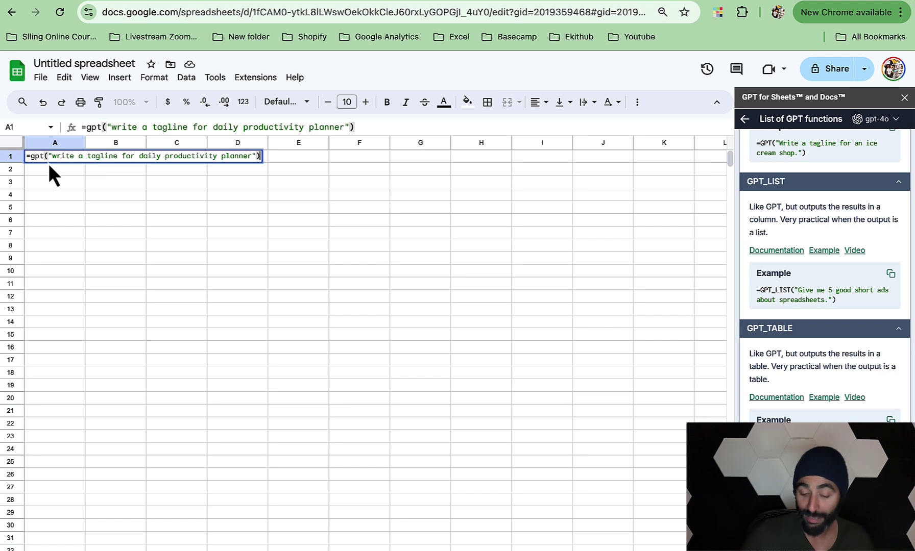
key(Return)
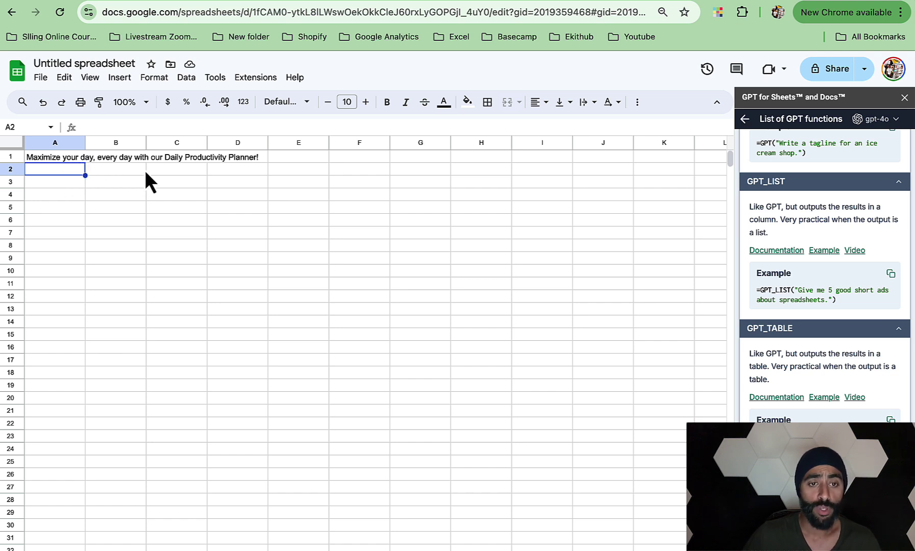
Make the tagline in A1 bold and set its font size to 17.
click(70, 158)
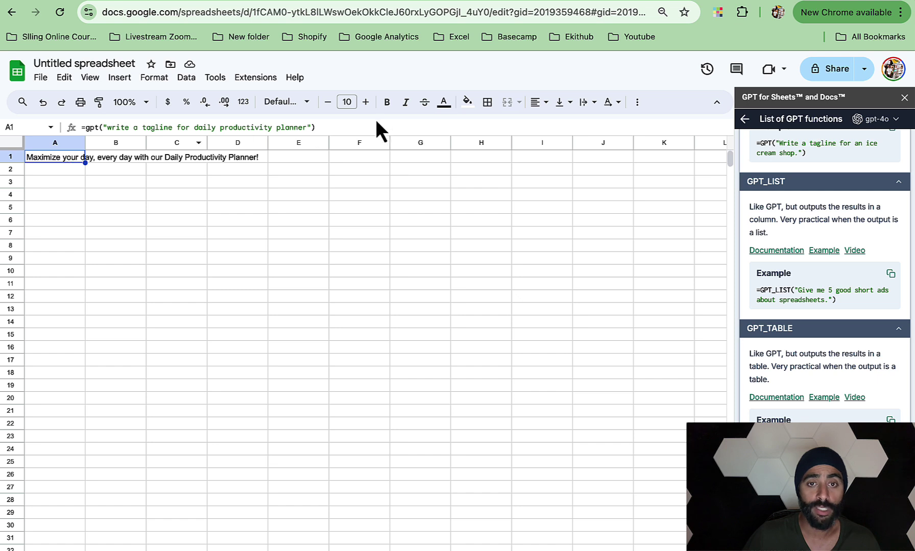
click(387, 103)
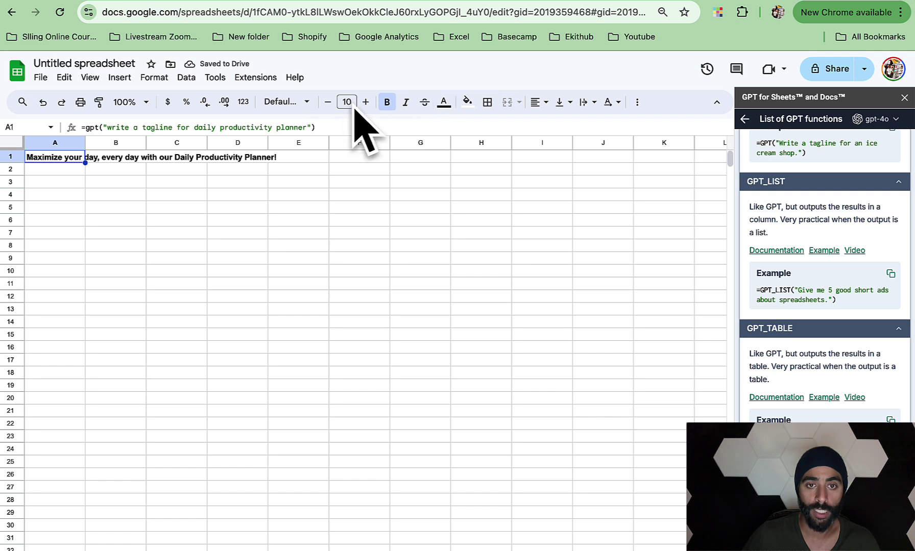
click(366, 102)
click(366, 102)
click(366, 102)
click(366, 102)
click(366, 102)
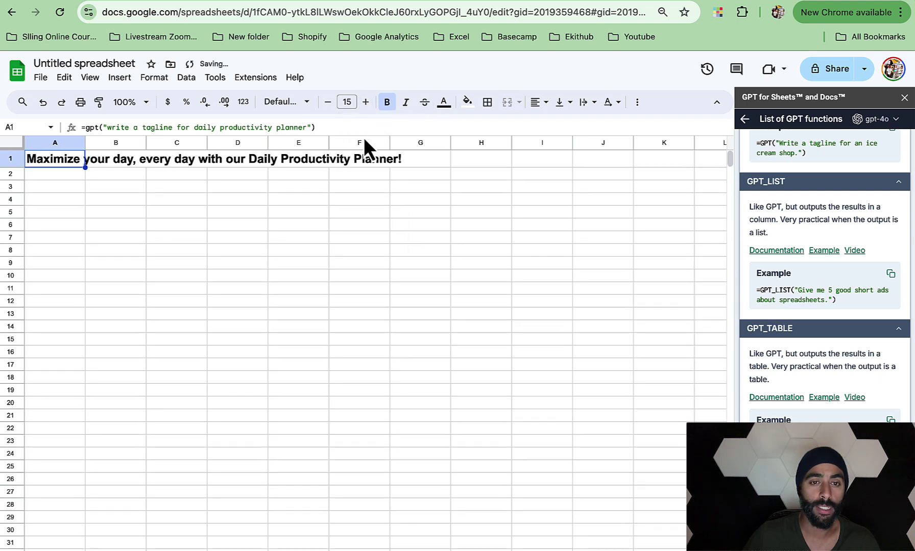
click(365, 102)
click(365, 102)
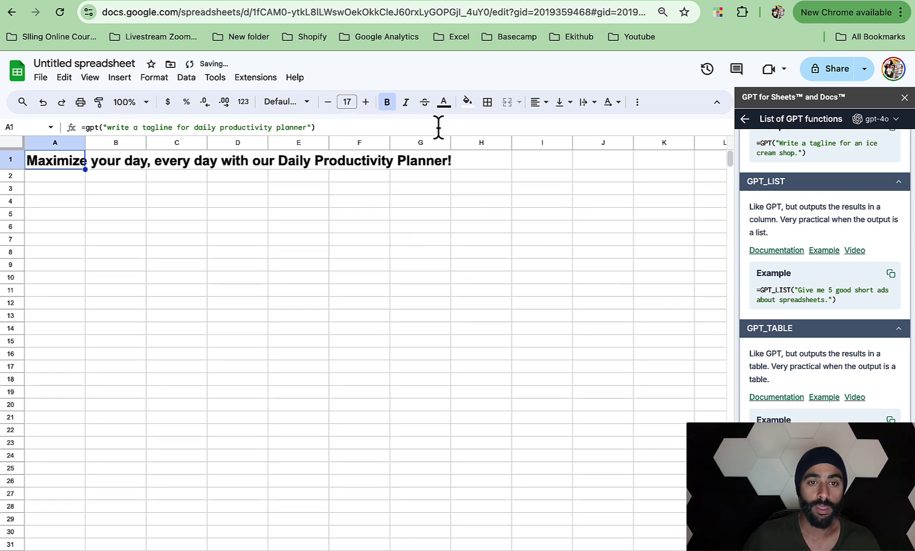
click(96, 203)
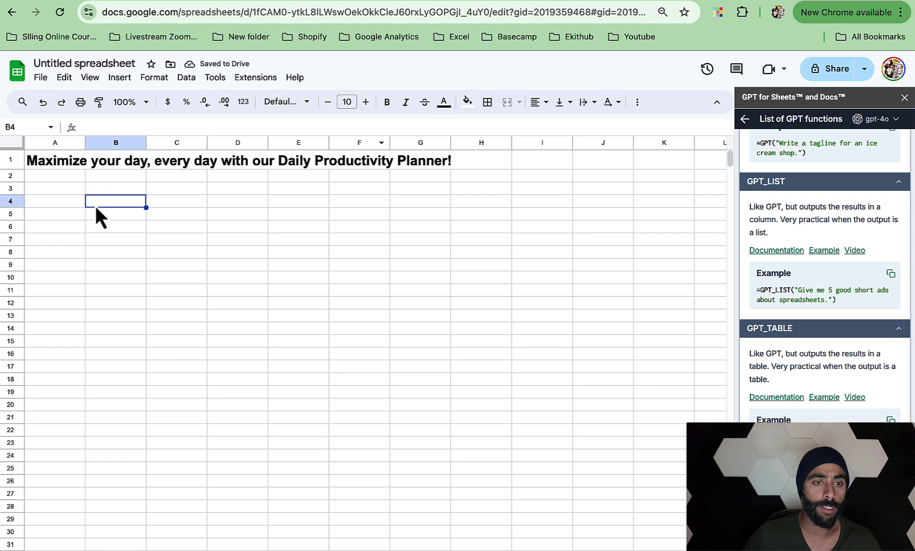
click(43, 190)
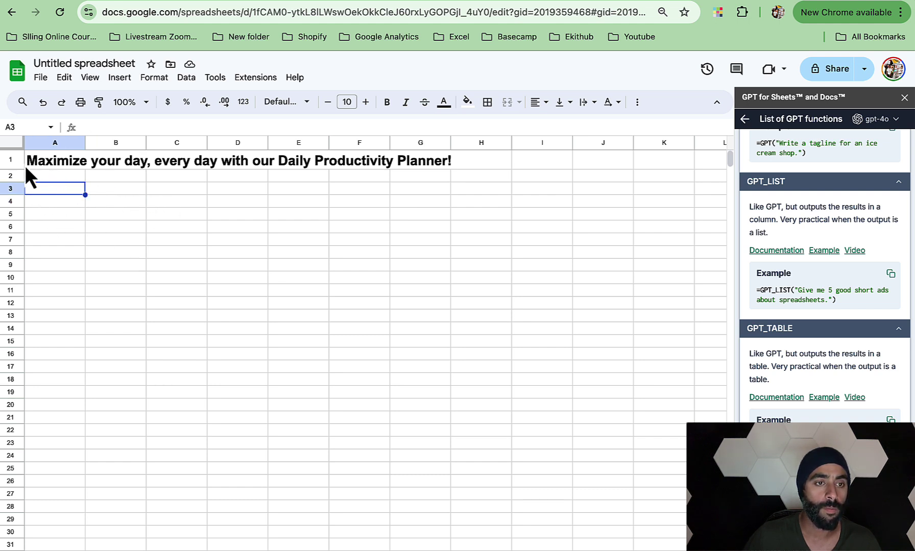
Move the tagline formula from A1 to B1, leaving A1 empty.
click(56, 164)
triple_click(57, 162)
key(ctrl+c)
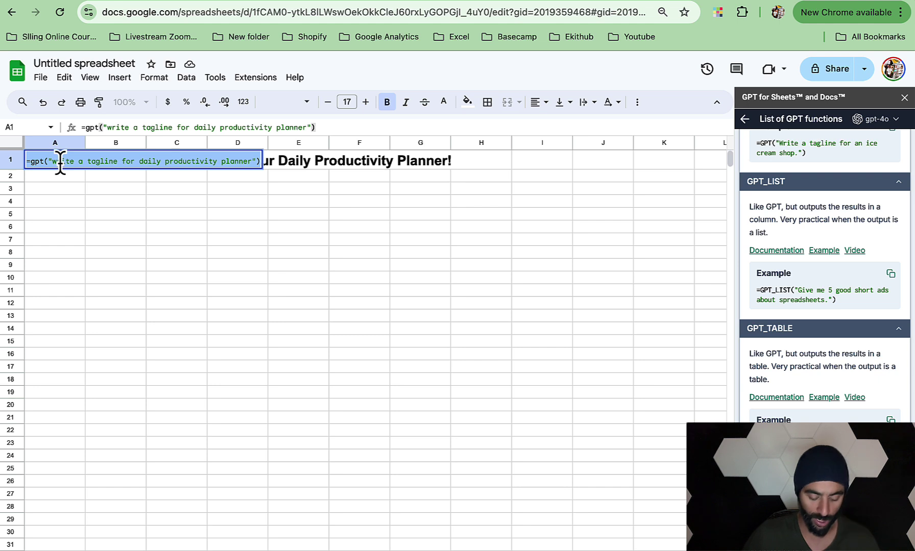
key(BackSpace)
click(131, 198)
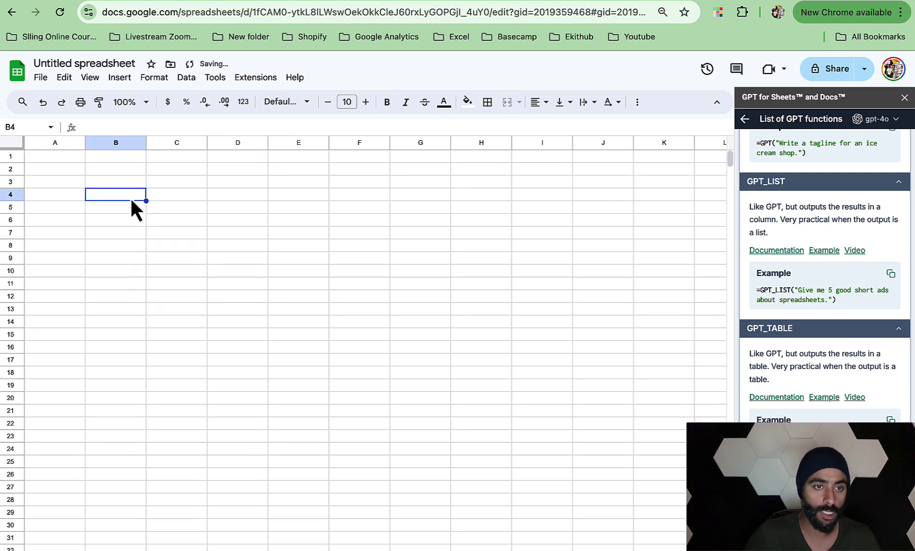
click(107, 161)
double_click(108, 161)
key(ctrl+v)
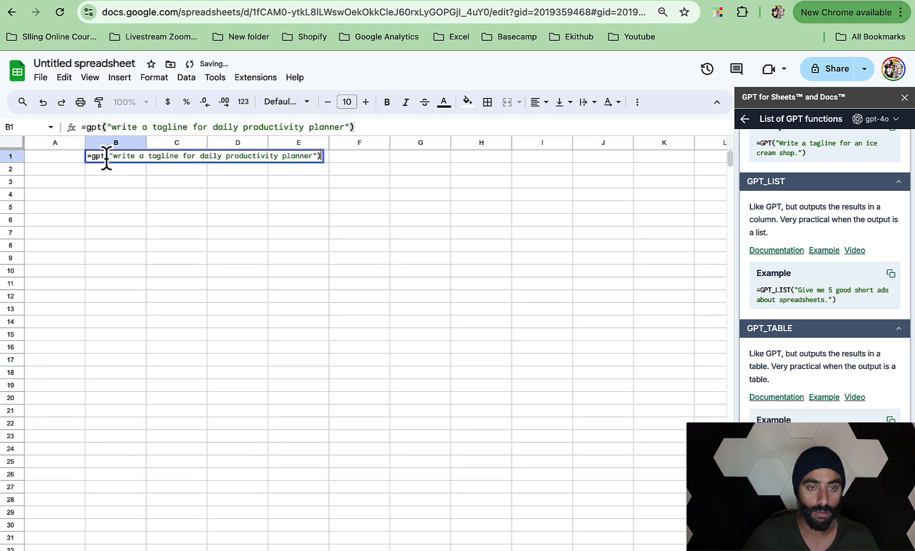
key(Return)
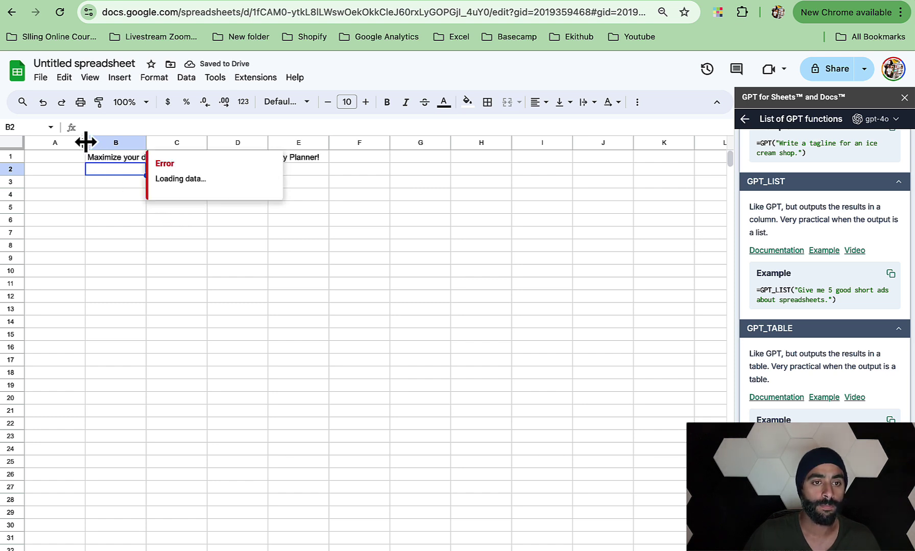
Narrow column A to about half its width and widen column B, keeping the formula in B1 as it is.
click(114, 236)
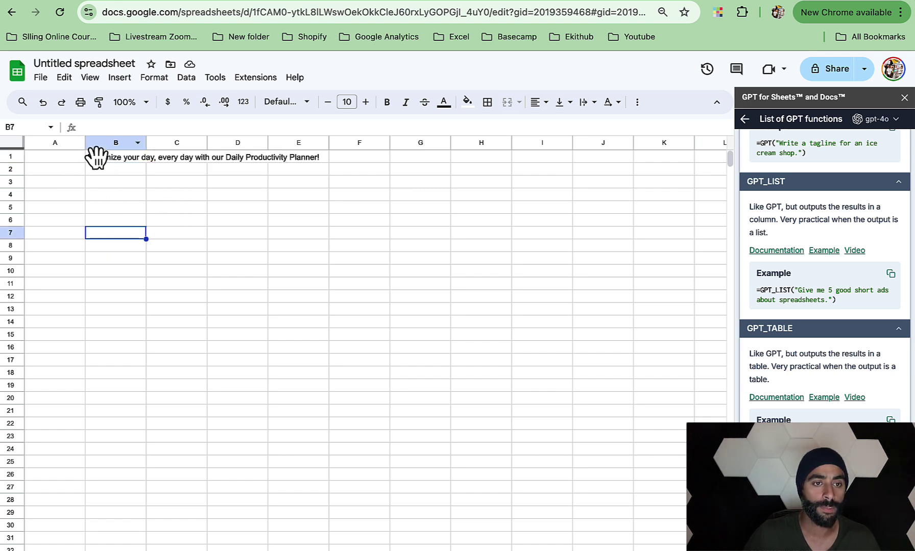
drag(85, 145, 54, 146)
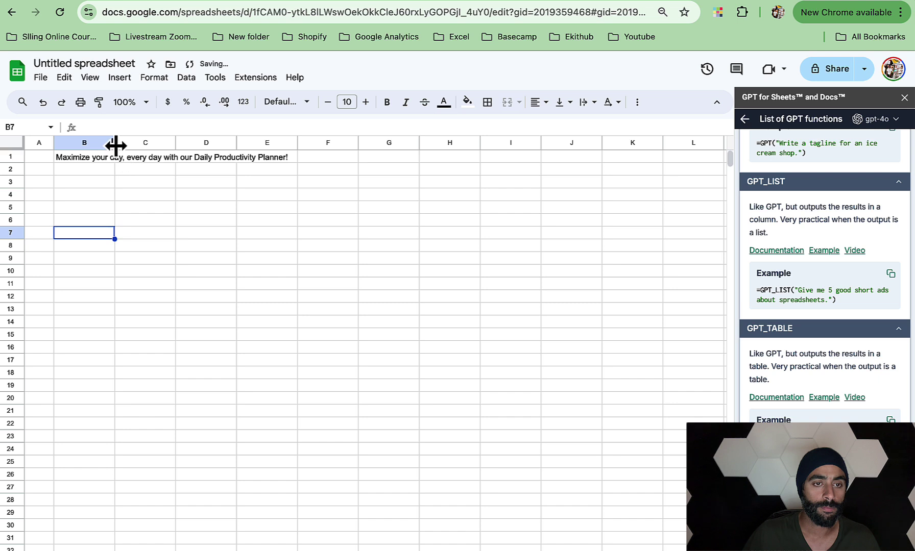
drag(116, 145, 221, 148)
double_click(121, 162)
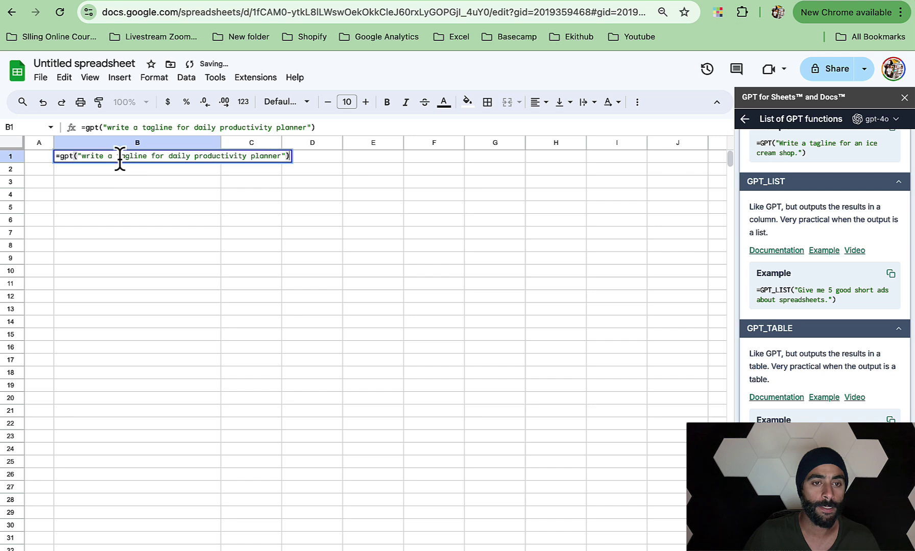
click(137, 233)
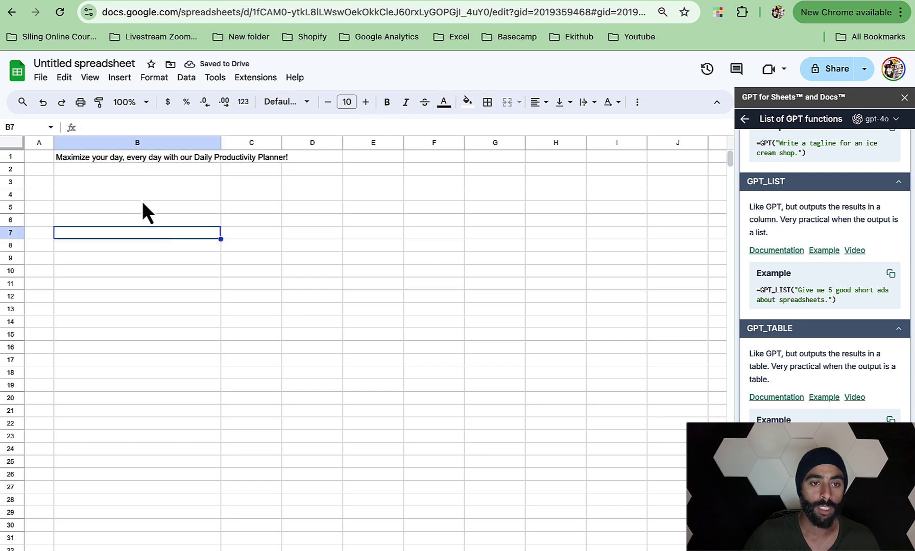
Make the tagline in B1 bold and widen column B until the whole text fits.
click(132, 160)
click(388, 104)
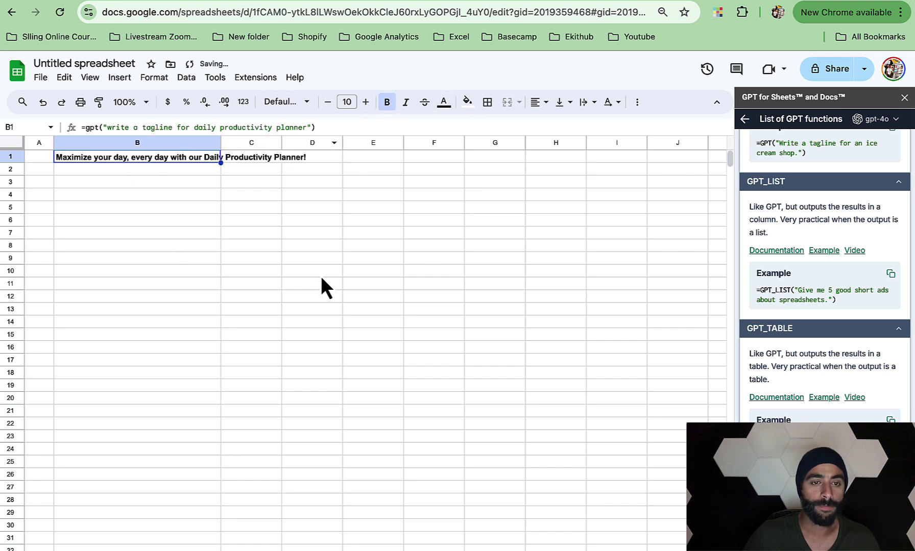
click(172, 232)
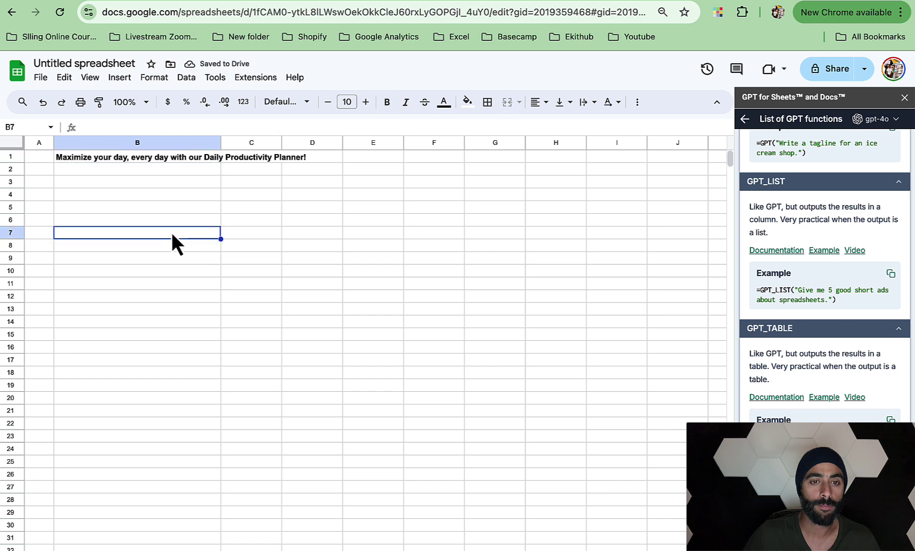
drag(220, 143, 312, 140)
click(231, 159)
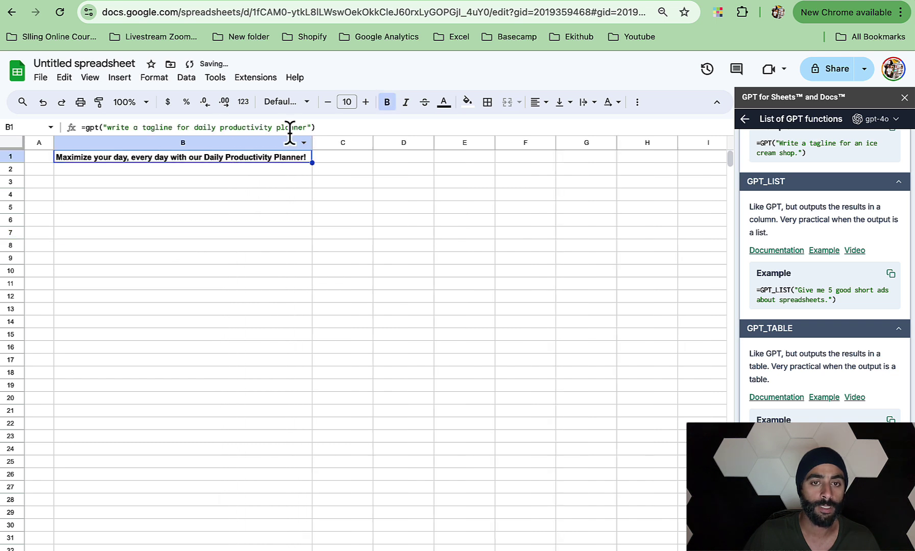
Increase the font size of the tagline in B1 to 18.
click(366, 102)
click(365, 102)
click(366, 102)
click(366, 102)
click(366, 102)
click(365, 102)
click(366, 102)
click(365, 102)
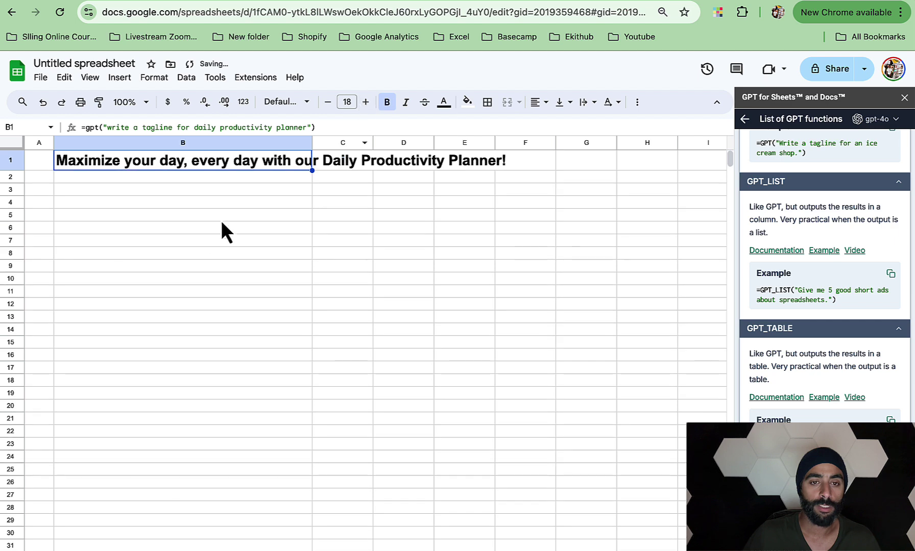
click(221, 228)
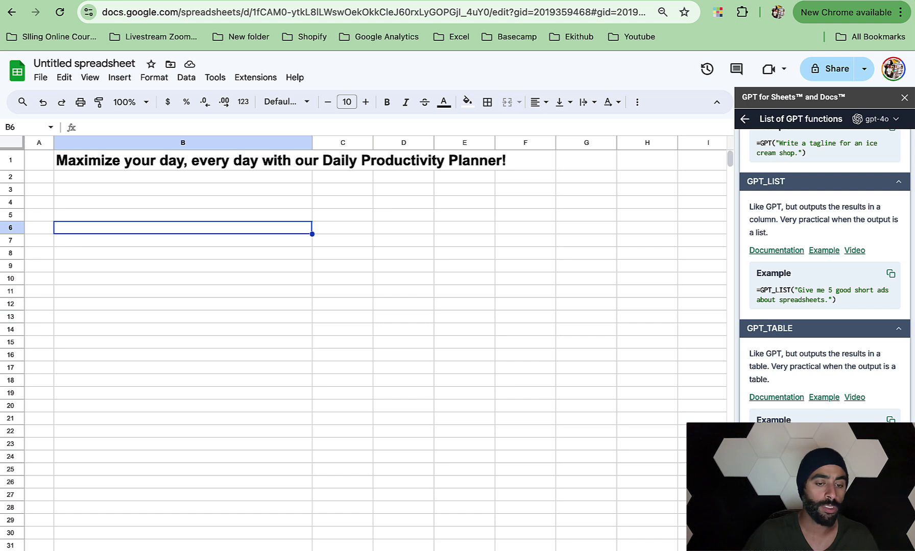
Copy the formula =GPT_LIST("Give me 5 good daily productivity questions") from B4 of the neighbouring sheet and enter it in B3 below the tagline.
key(alt+Down)
click(88, 200)
text(=GPT_LIST("Give me 5 good daily productivity questions"))
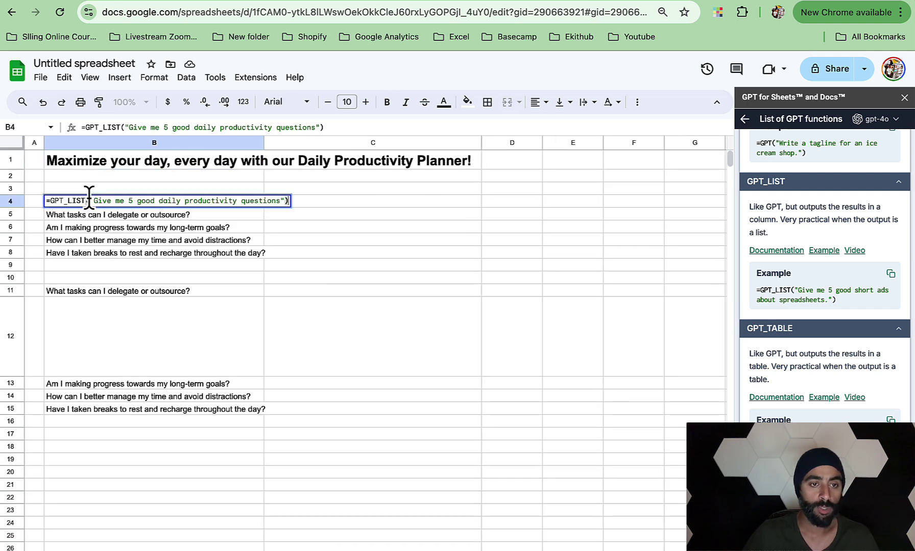
key(ctrl+a)
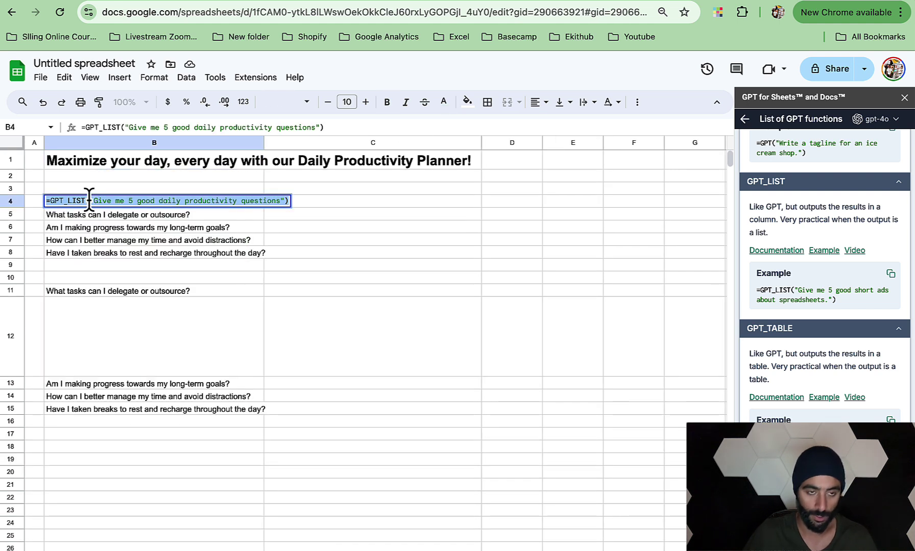
key(alt+Down)
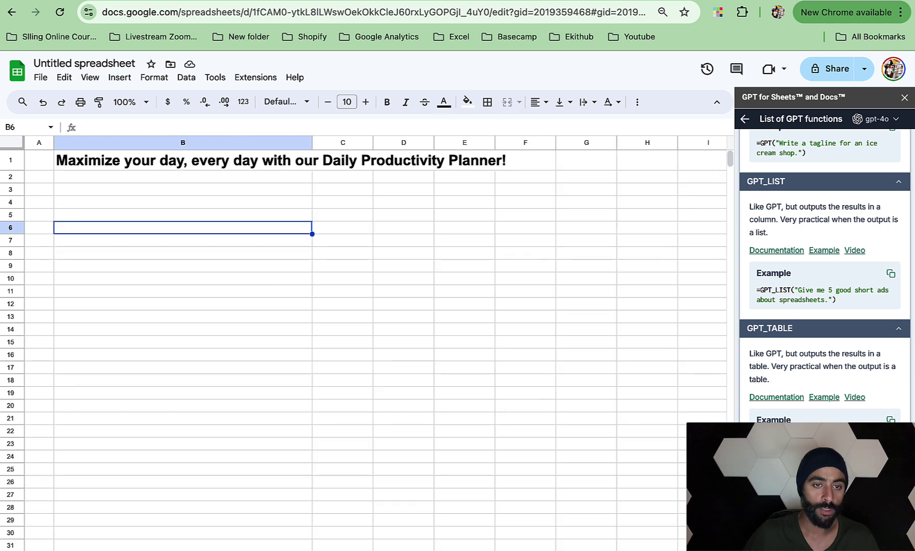
double_click(59, 194)
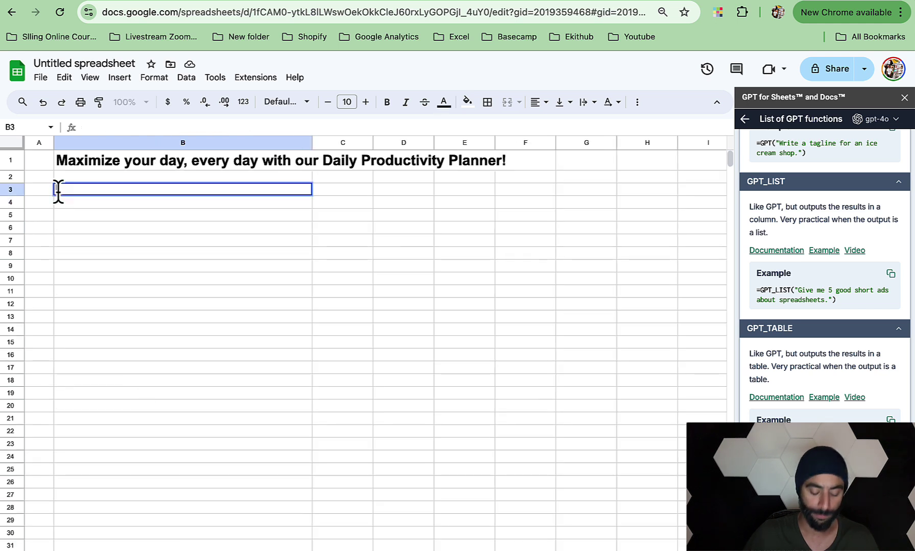
text(=GPT_LIST("Give me 5 good daily productivity questions"))
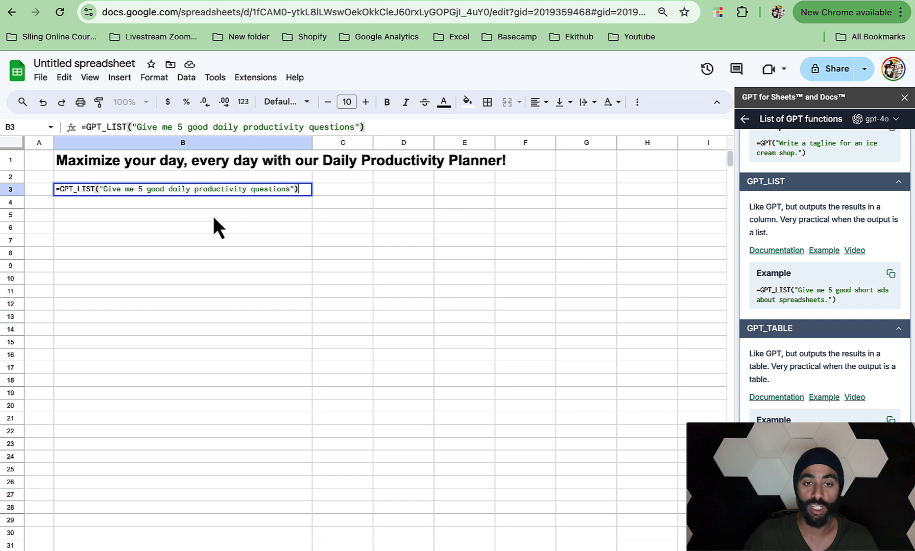
key(Return)
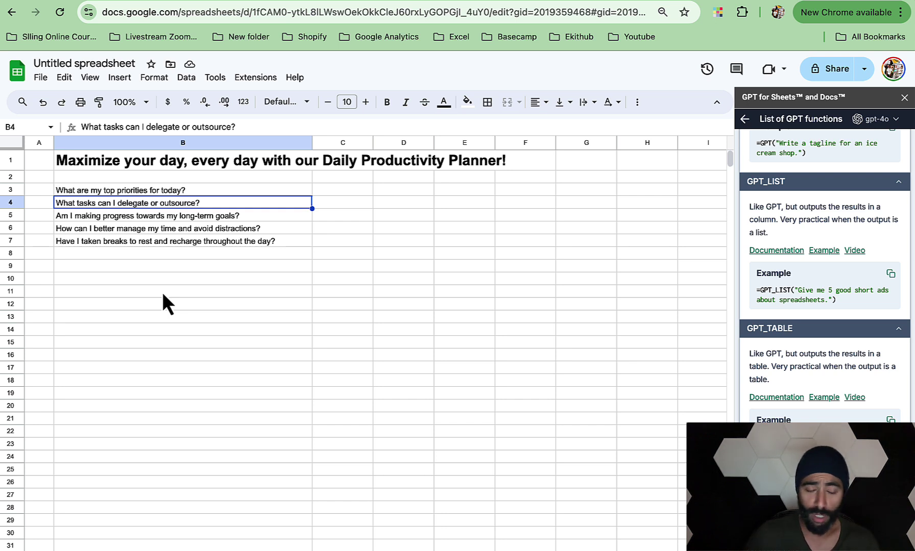
Open the last generated question in B7 to inspect its content, leaving it as it is.
click(259, 295)
double_click(147, 240)
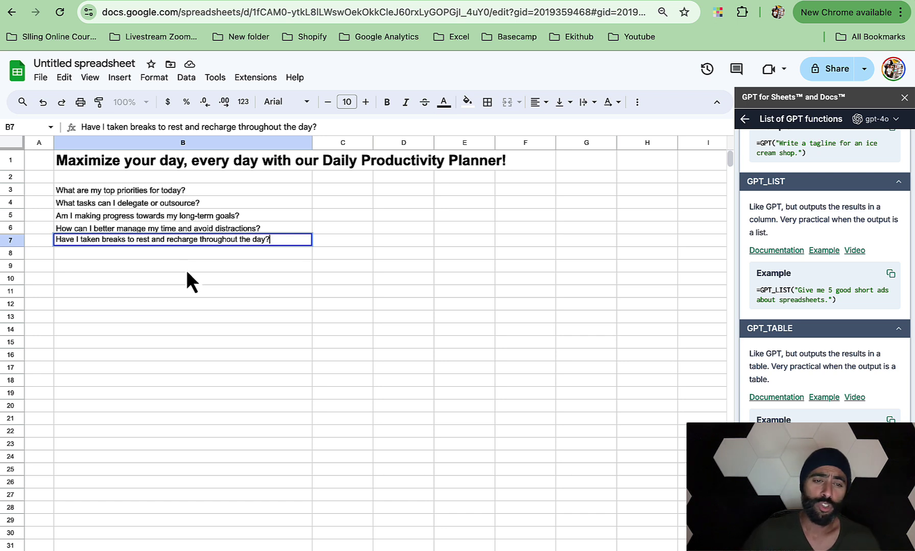
click(186, 269)
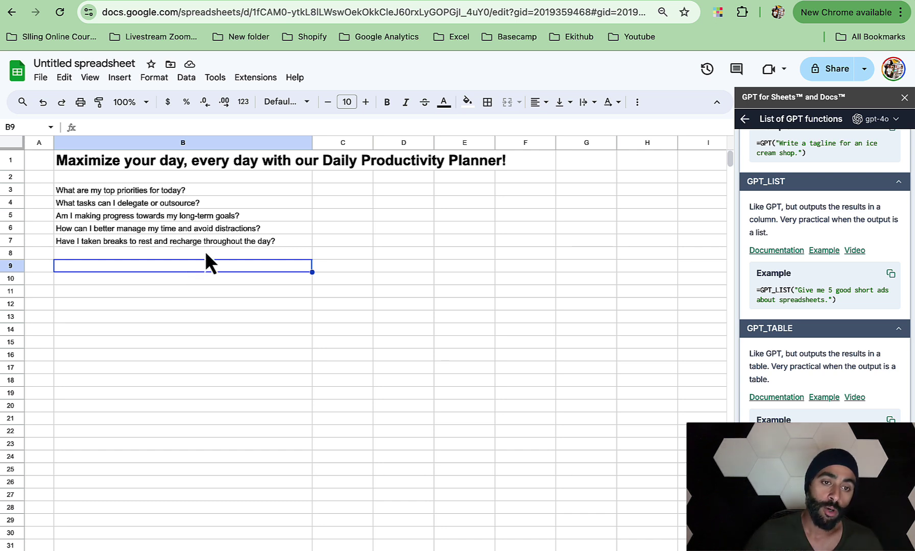
Try to insert a row above row 4, between the first and second generated questions.
click(214, 204)
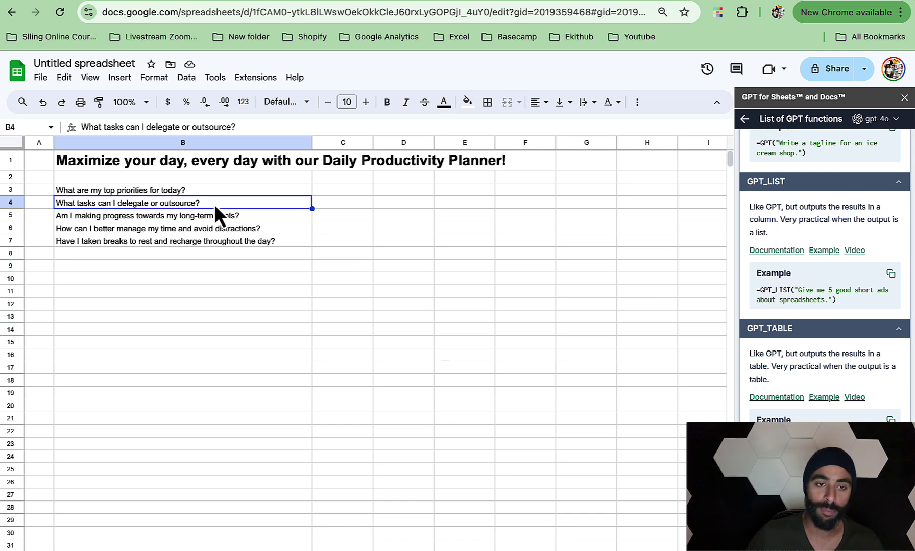
right_click(215, 209)
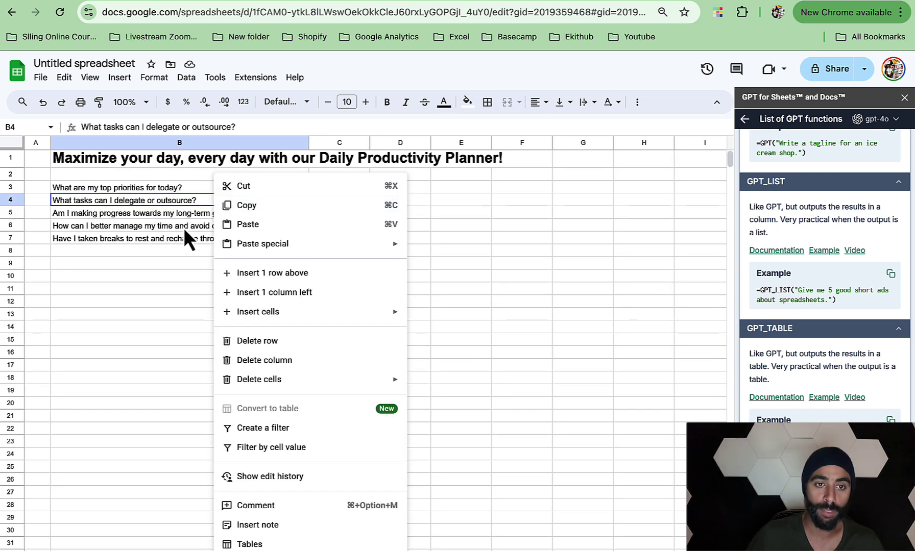
click(262, 274)
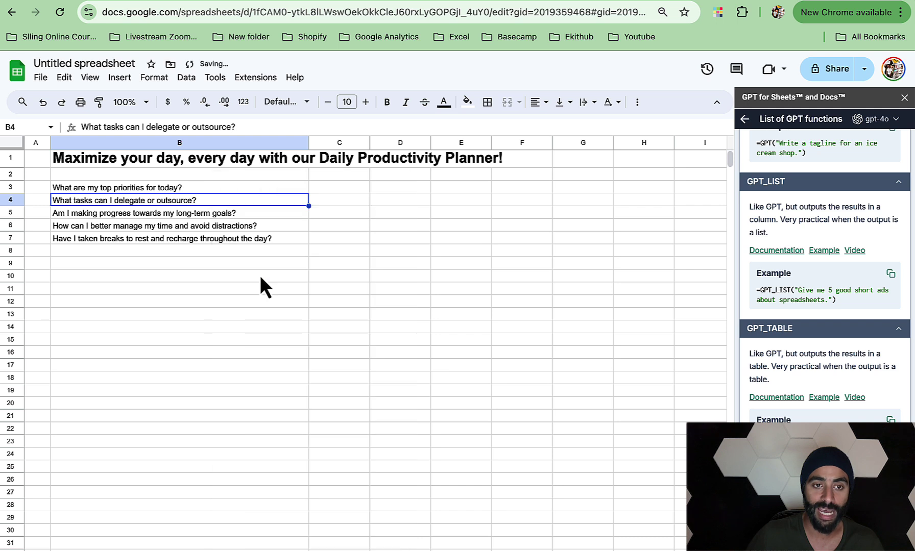
right_click(212, 204)
click(245, 272)
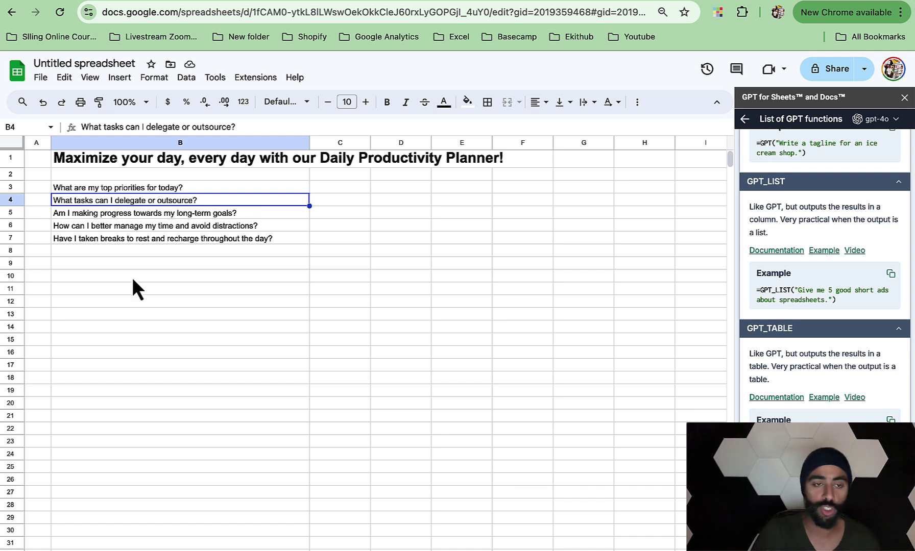
Copy B4:B11, the questions below the first one, and paste the copy starting at B11.
drag(135, 288, 86, 192)
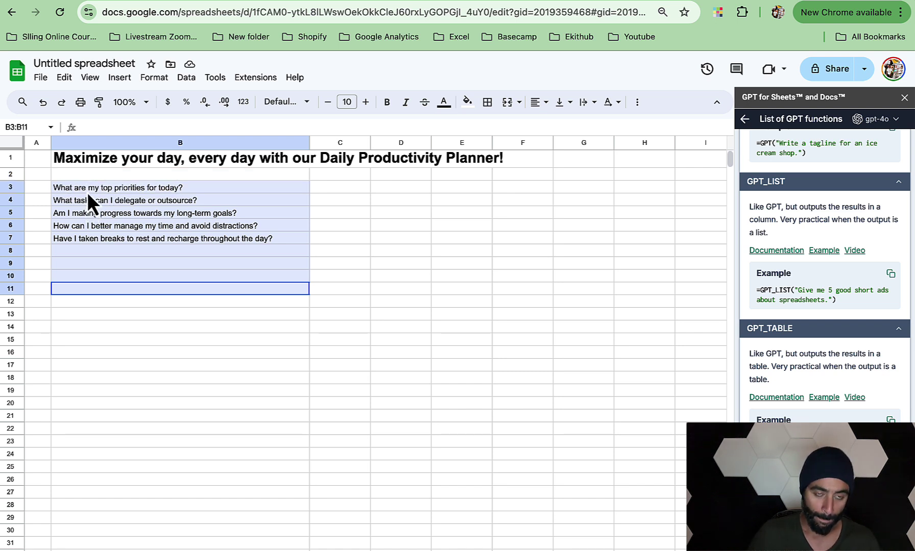
drag(86, 193, 84, 204)
key(ctrl+c)
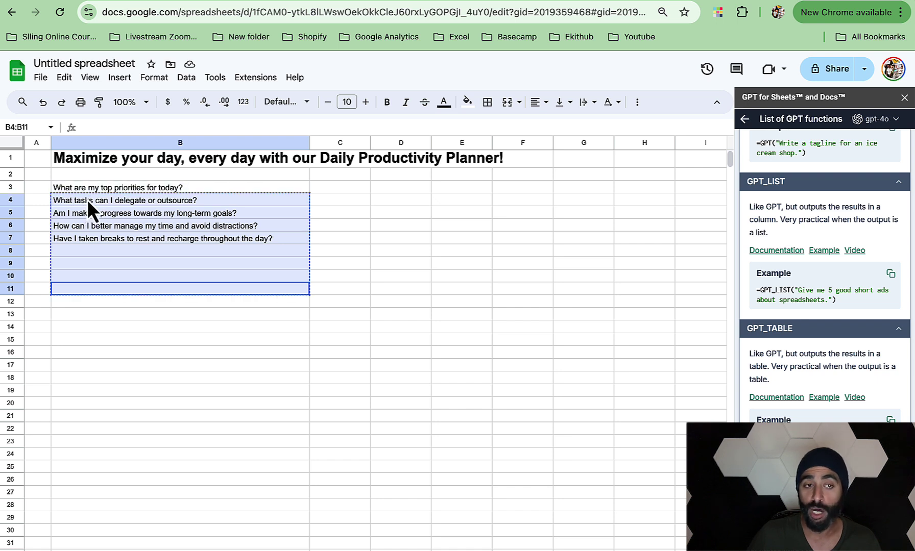
click(80, 290)
key(ctrl+v)
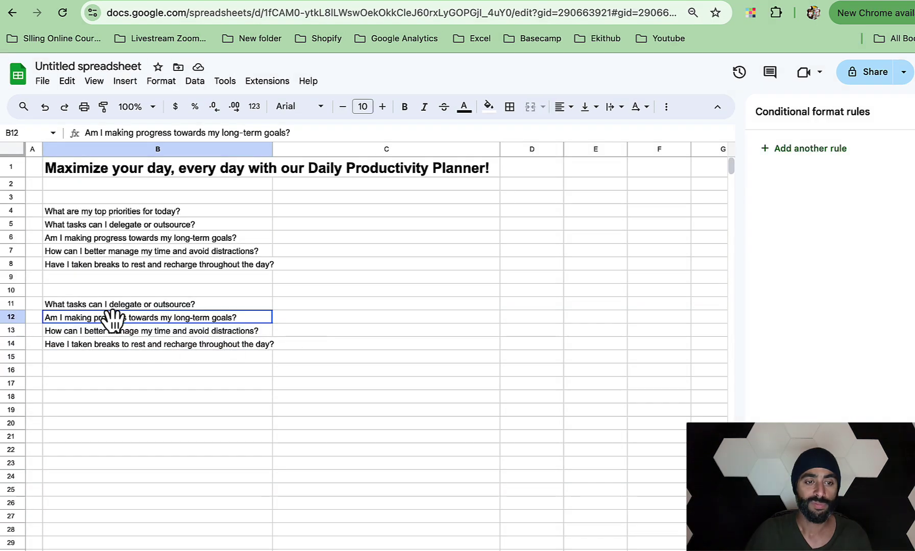
Try copying the GPT_LIST formula from B4 into D4, and clear the range D4:D11.
click(68, 295)
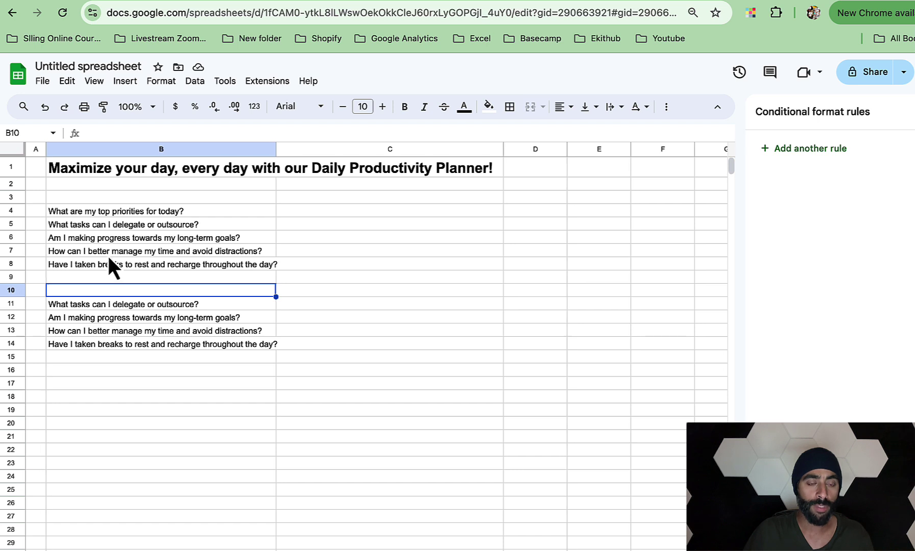
click(107, 210)
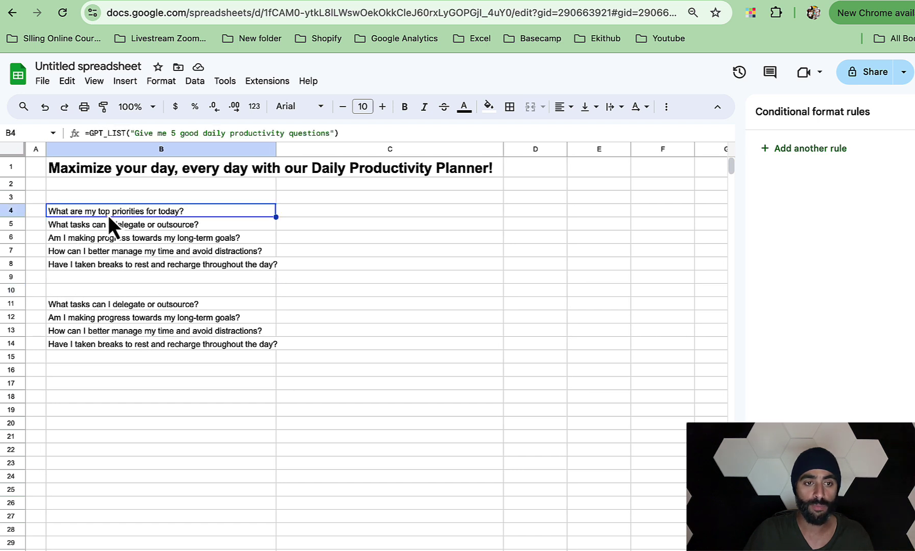
double_click(108, 214)
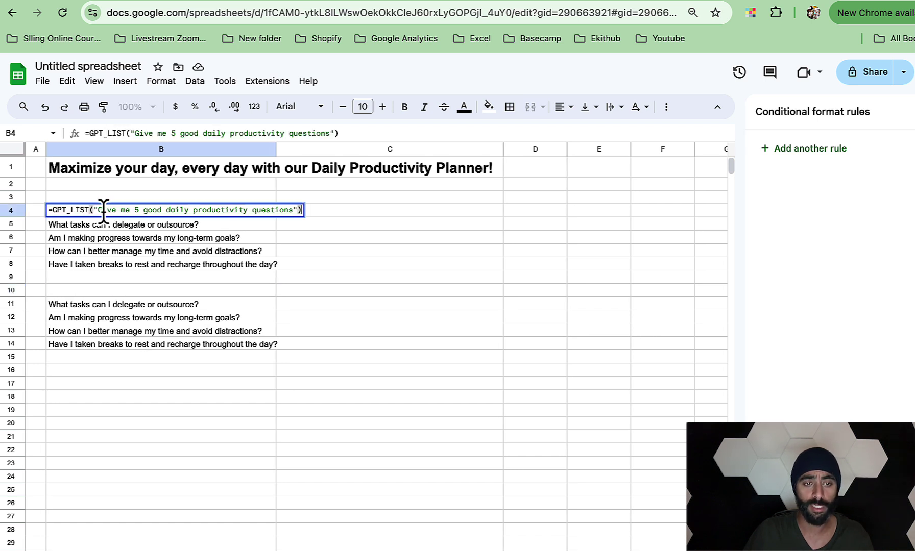
click(101, 210)
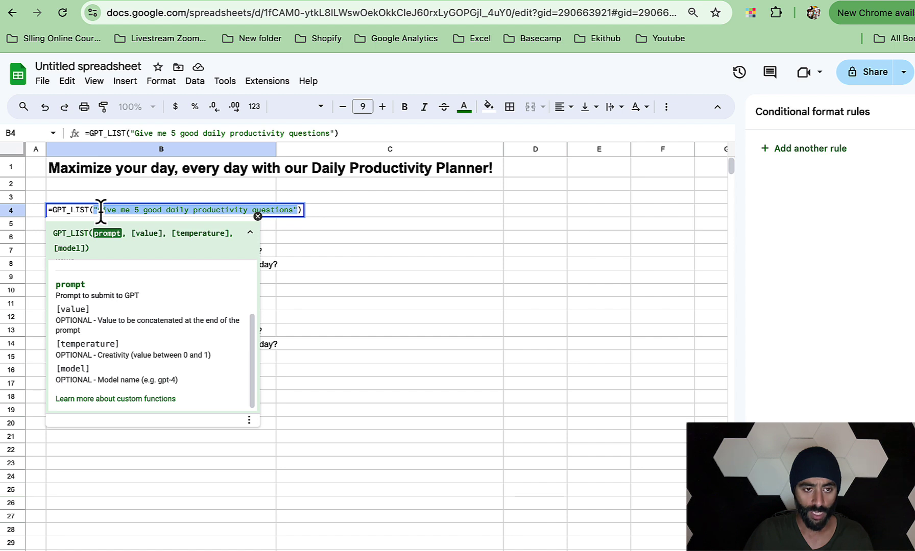
triple_click(90, 210)
key(ctrl+c)
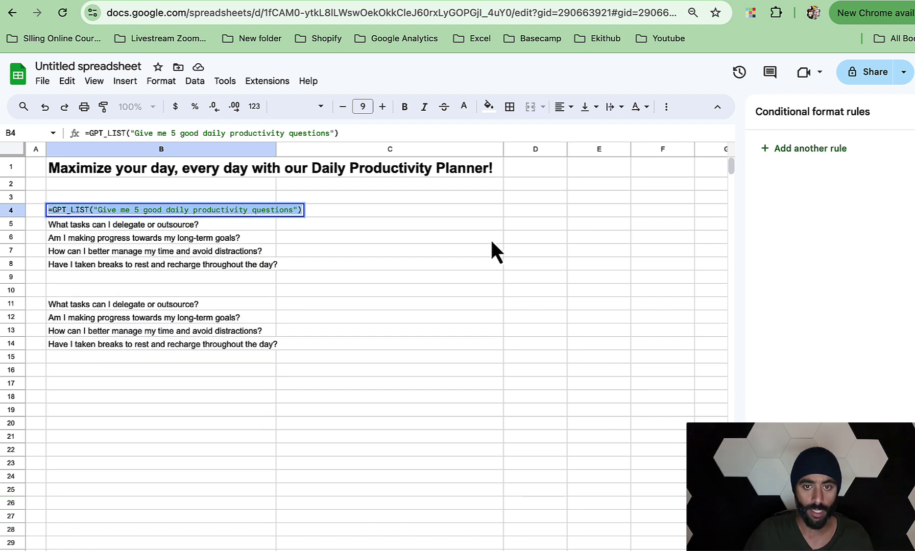
click(541, 211)
key(ctrl+v)
double_click(541, 211)
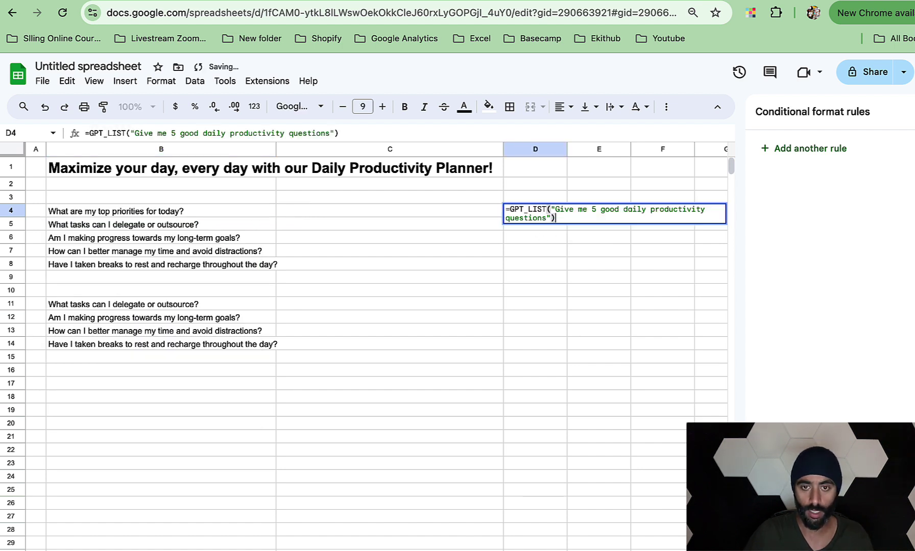
key(Return)
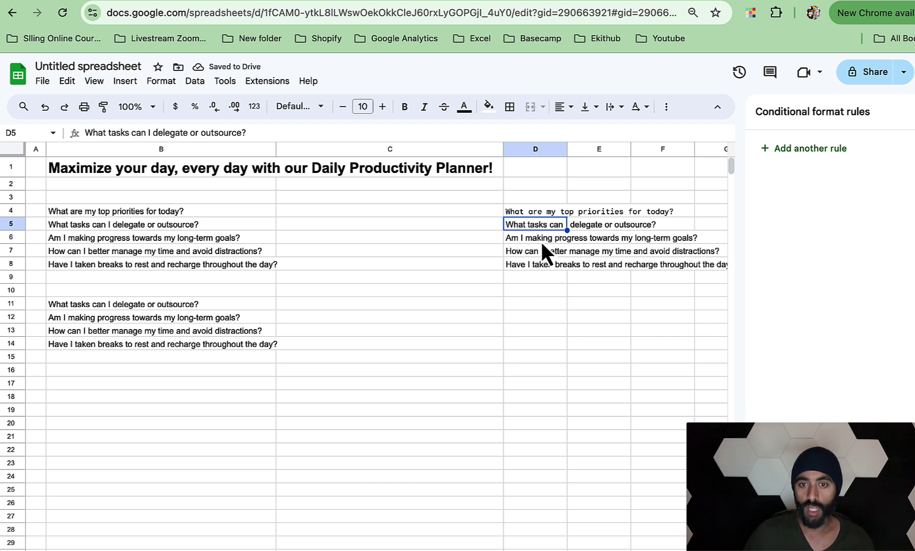
drag(552, 303, 545, 215)
key(Delete)
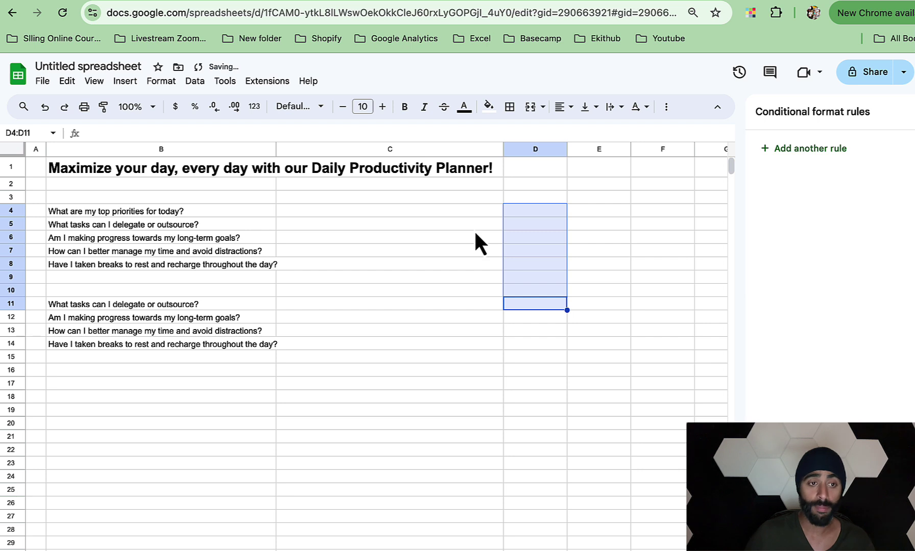
Enter "What are my top priorities for today?" in B10 as the first question of the copied list.
click(68, 292)
text(W)
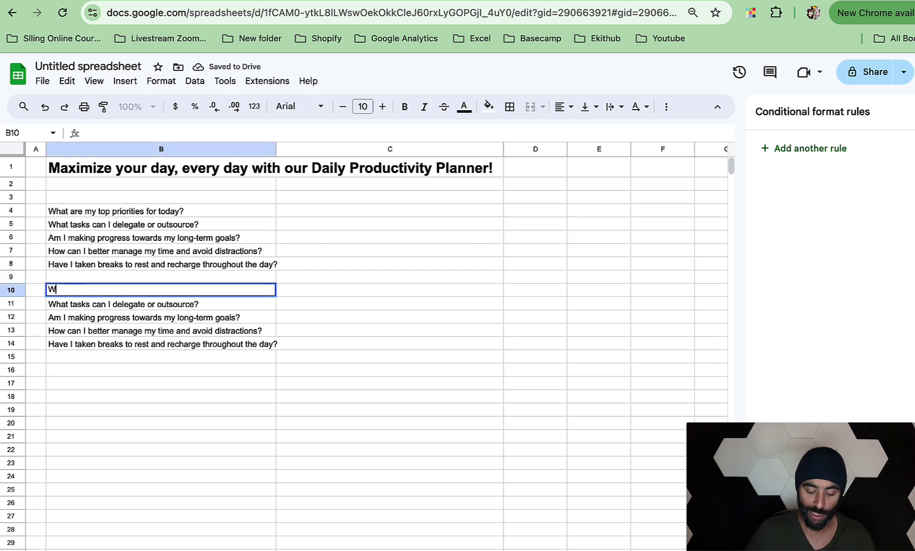
text(hat are )
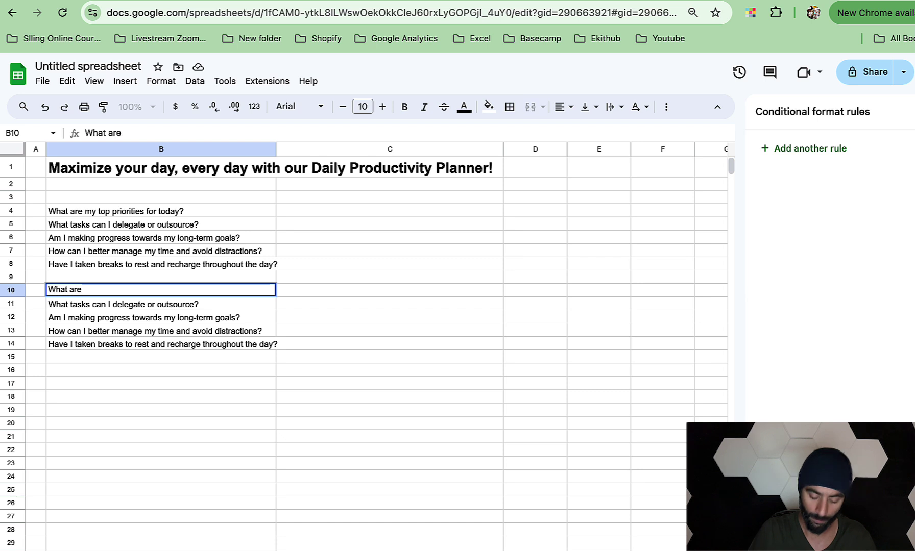
text(my t)
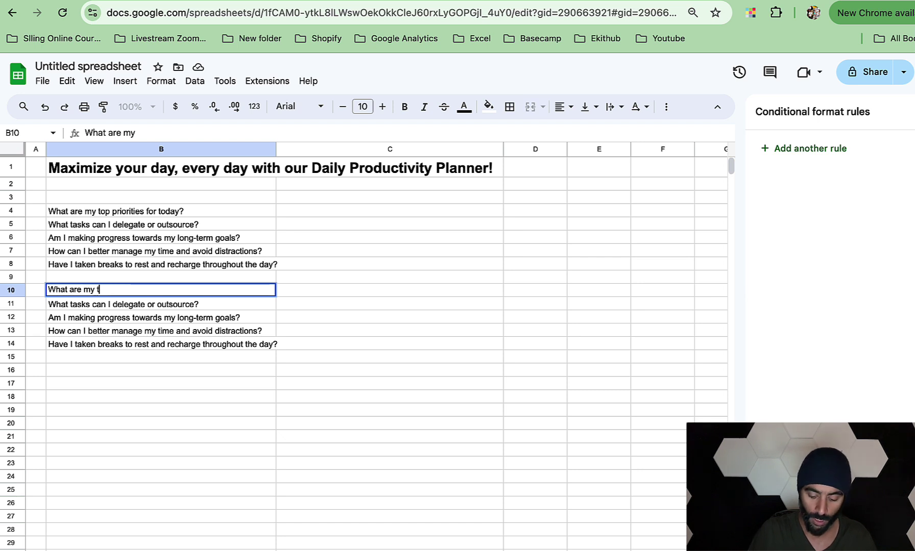
text(op pr)
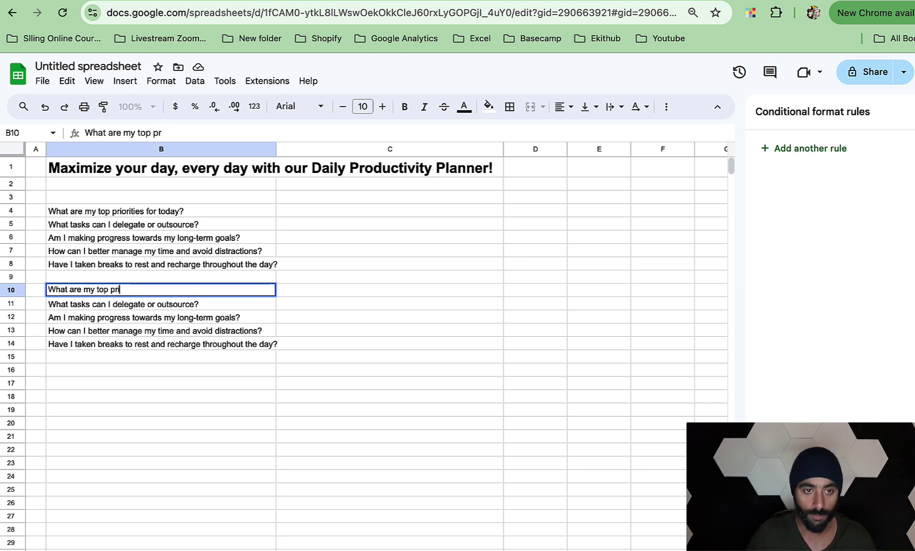
text(iori)
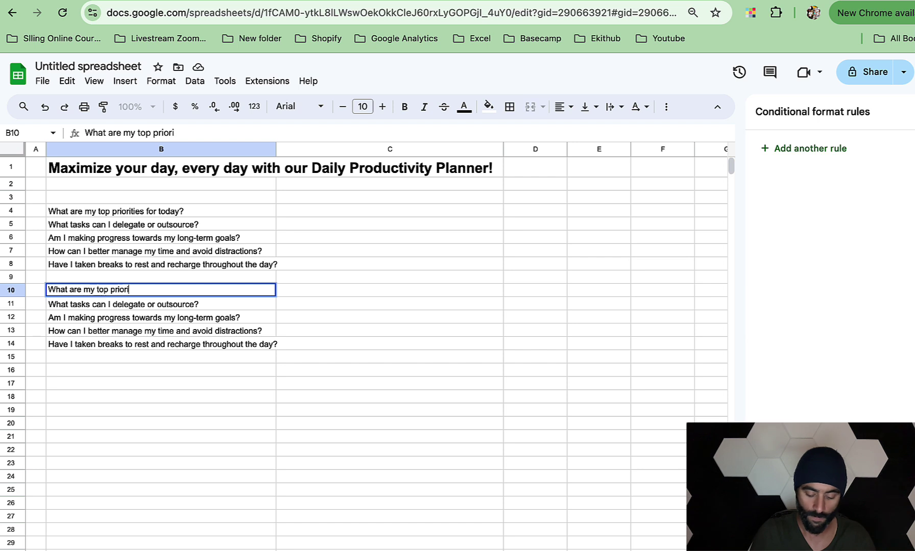
text(ties for today?)
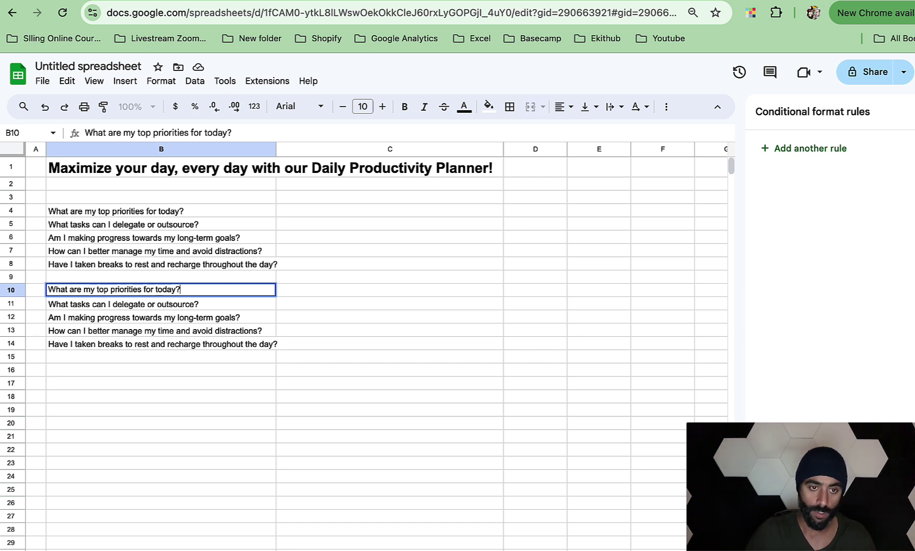
key(Return)
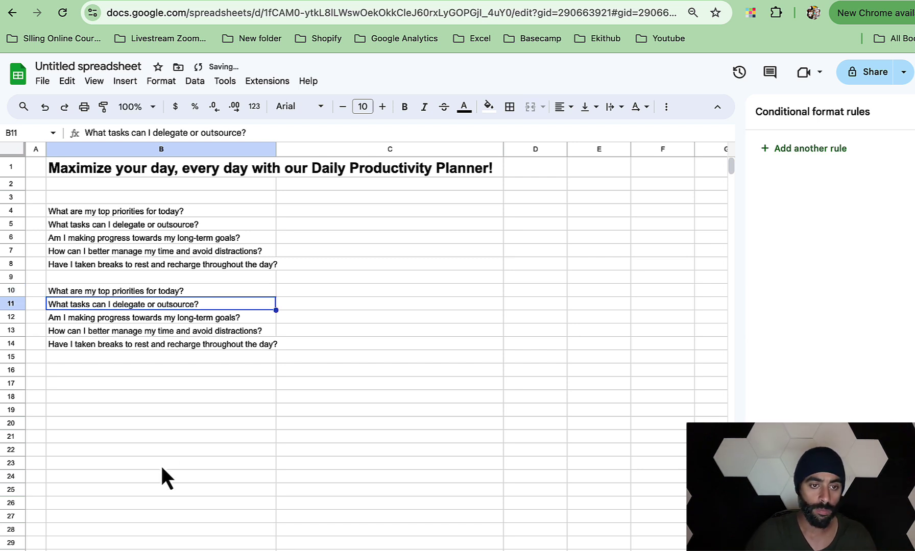
click(173, 450)
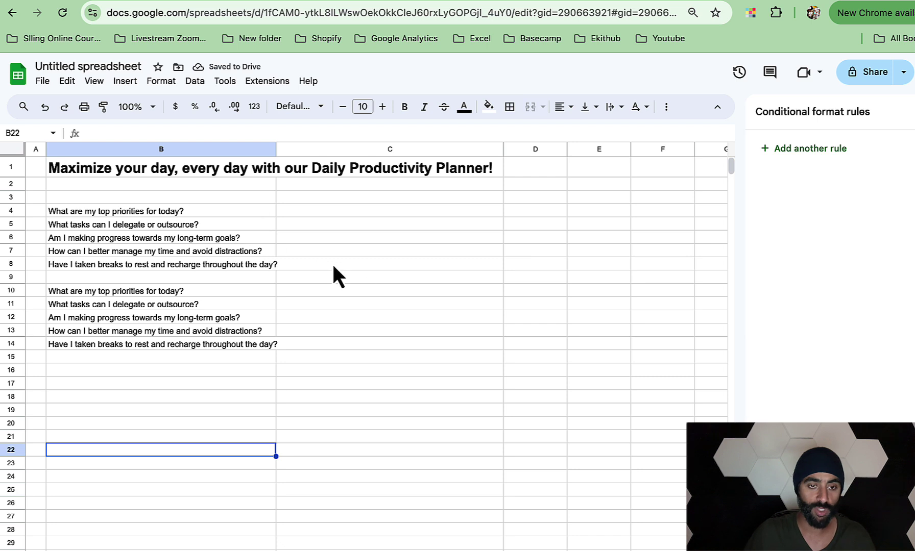
Clear the original question list in B3:C8 and delete rows 3 to 8, keeping the copied list.
drag(278, 204, 148, 265)
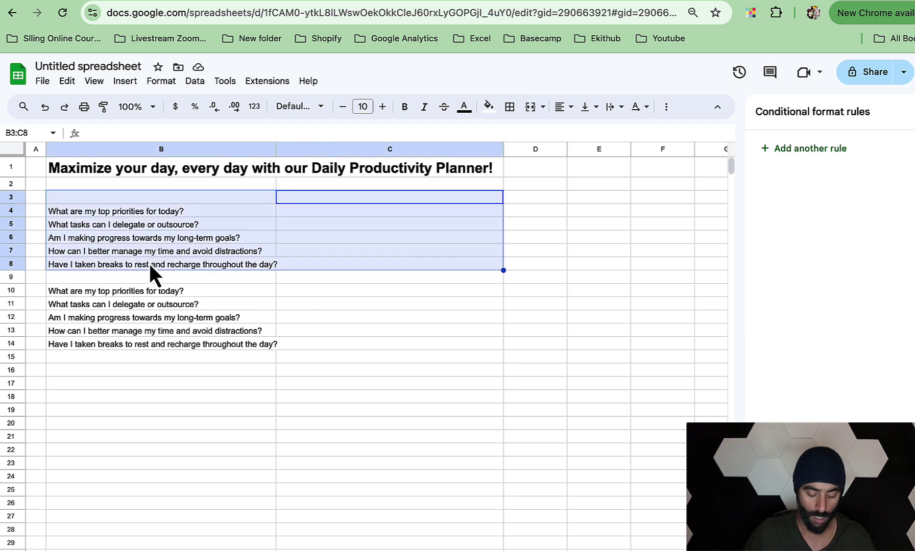
key(ctrl+c)
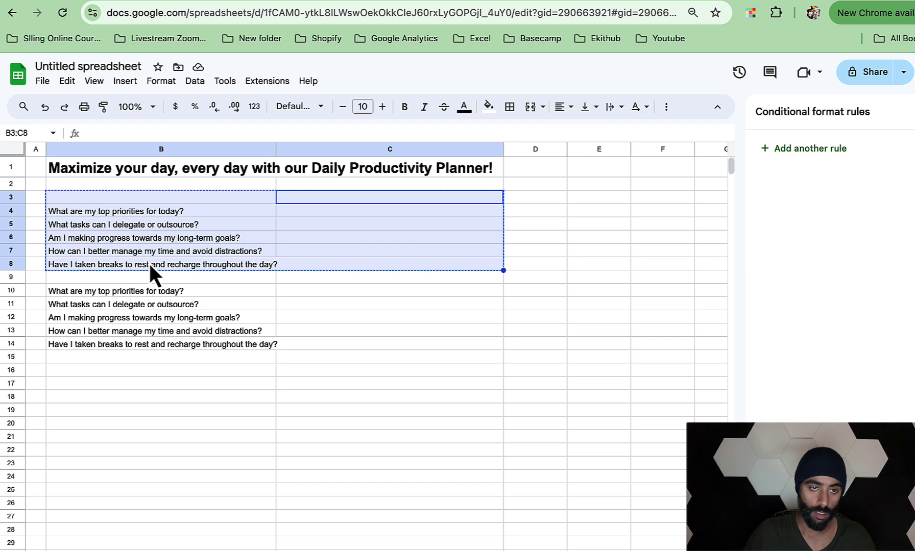
key(Delete)
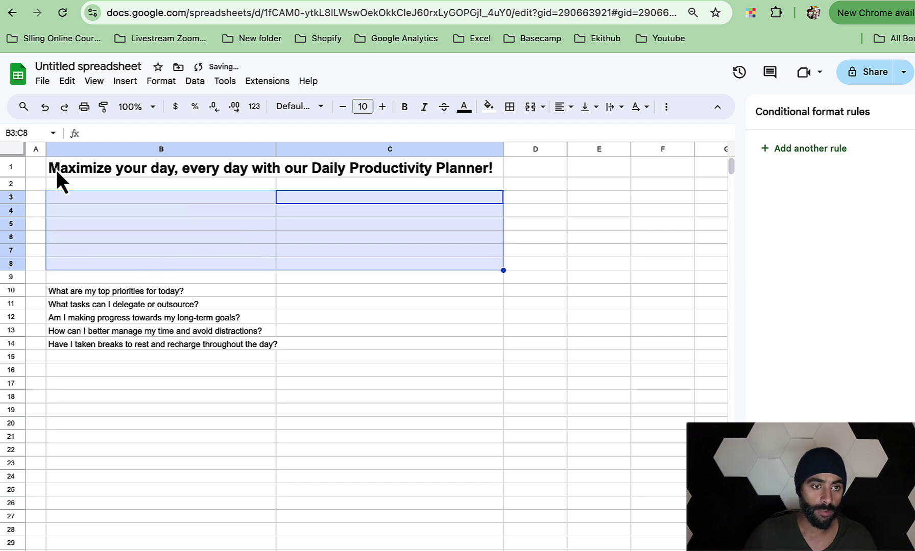
right_click(64, 198)
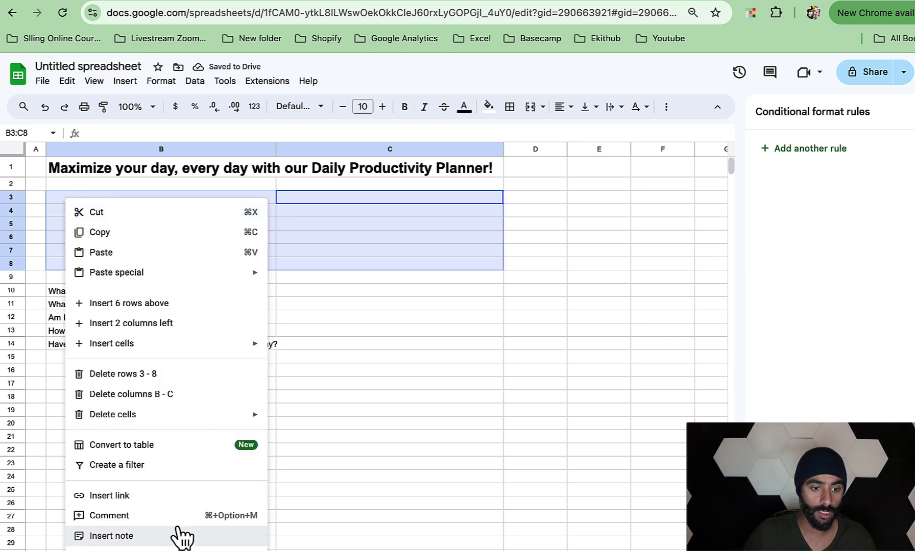
click(131, 375)
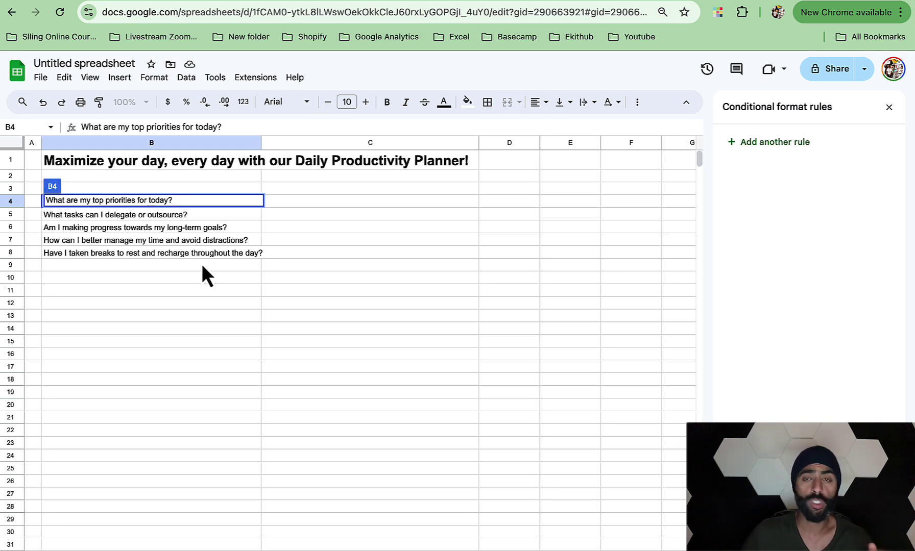
Insert one blank row above each of the second, third and fourth questions to make room for answers.
click(182, 277)
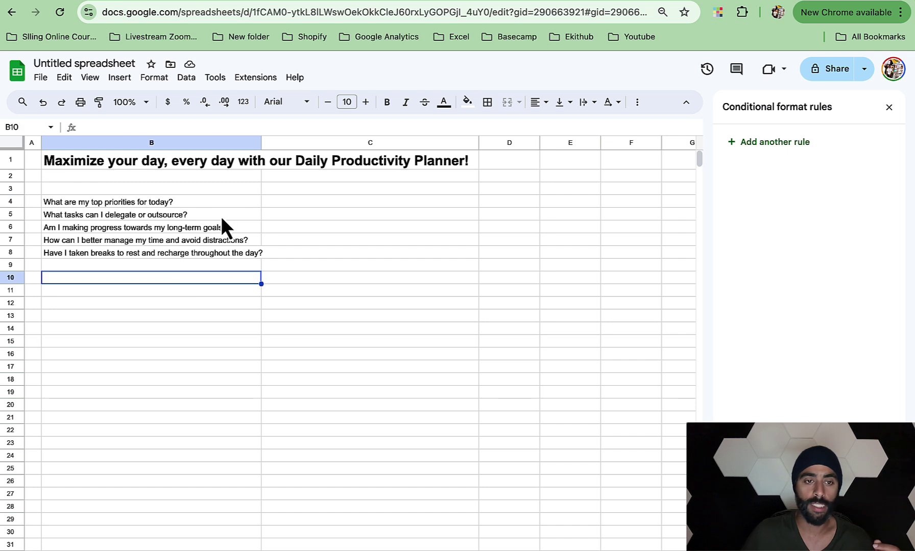
click(195, 217)
right_click(190, 218)
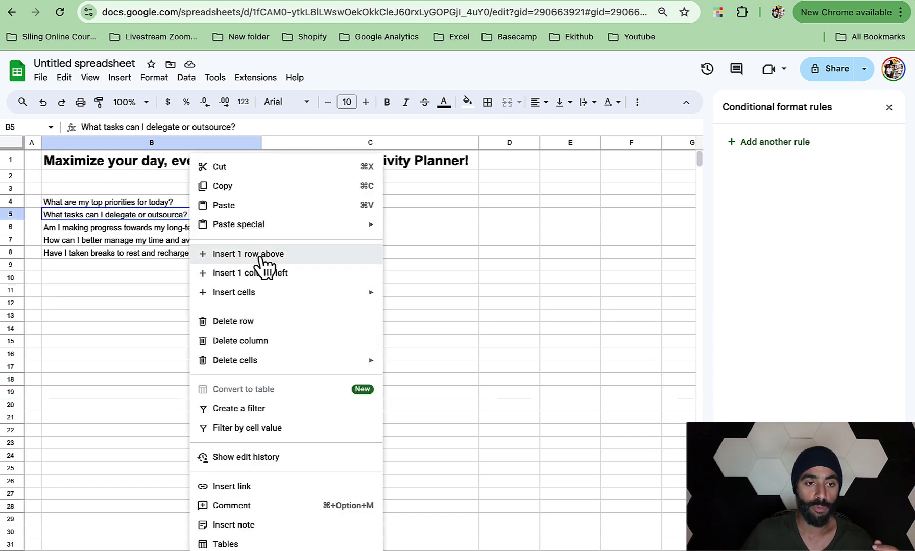
click(264, 255)
click(194, 240)
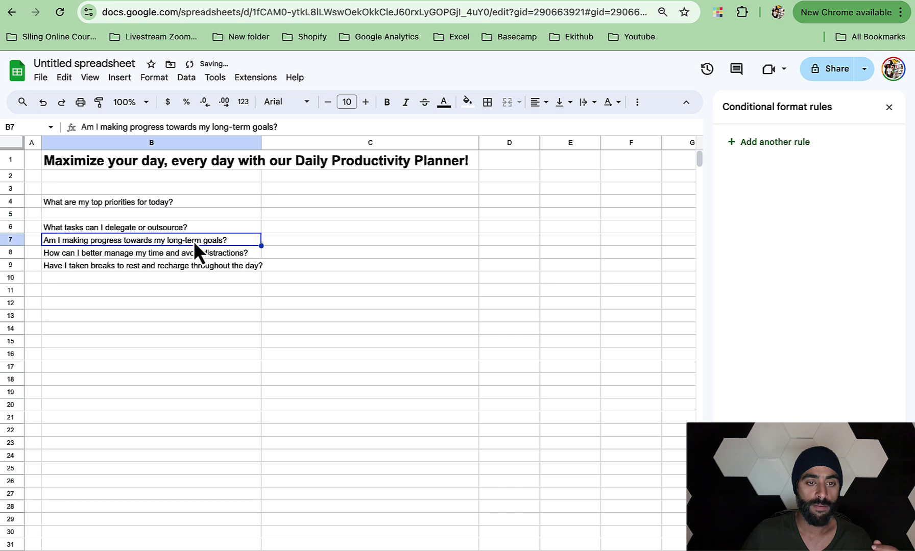
right_click(193, 241)
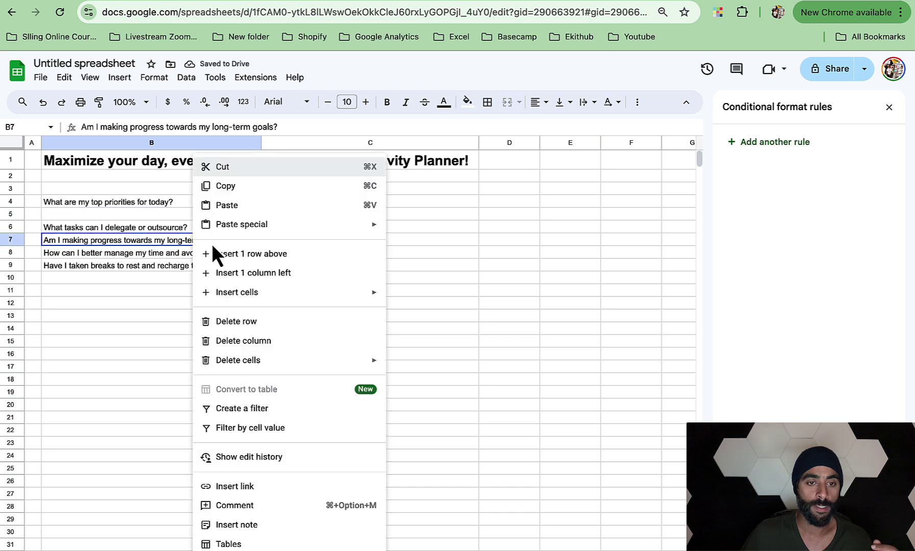
click(271, 255)
click(198, 266)
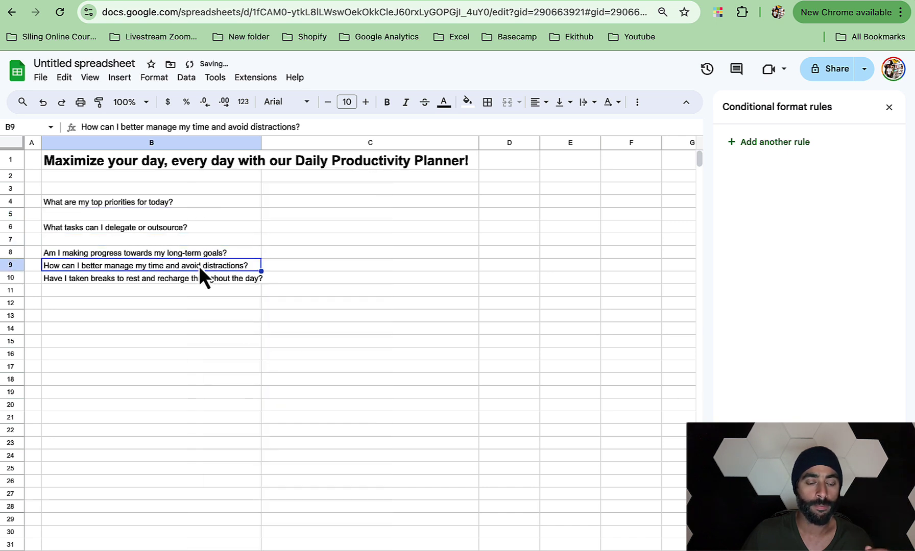
right_click(198, 266)
click(248, 254)
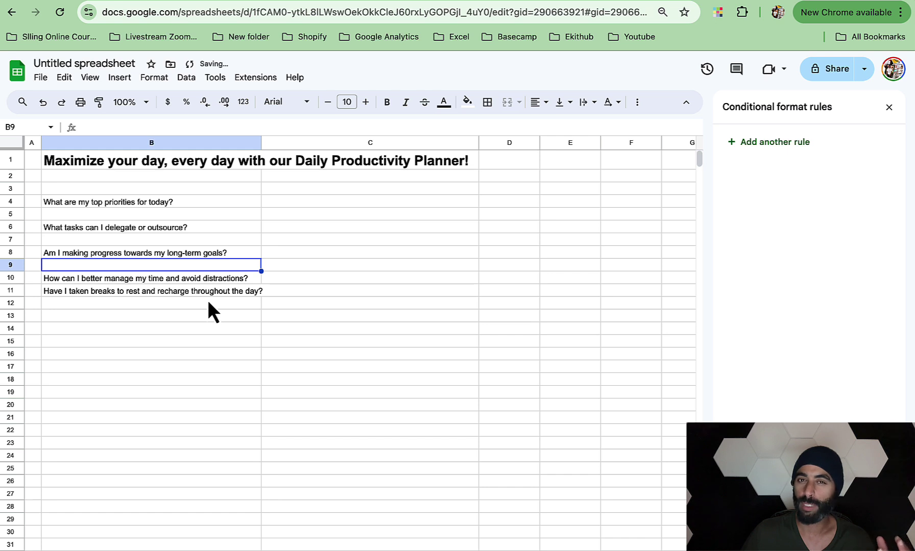
right_click(203, 283)
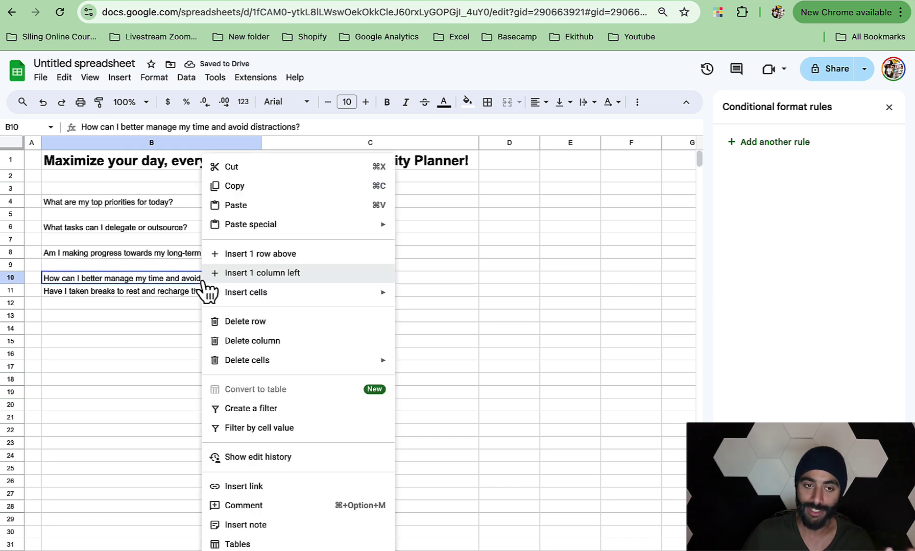
click(255, 254)
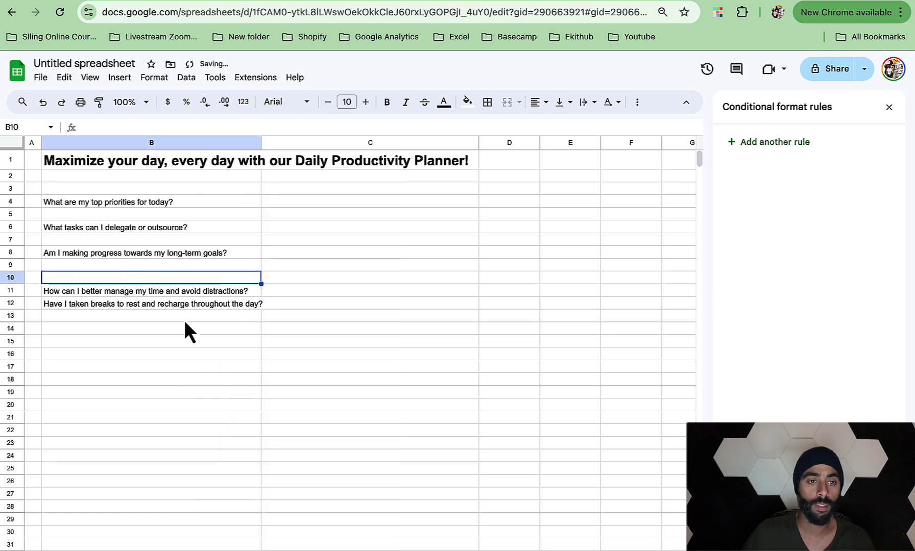
scroll(54, 231, down, 1)
key(super+z)
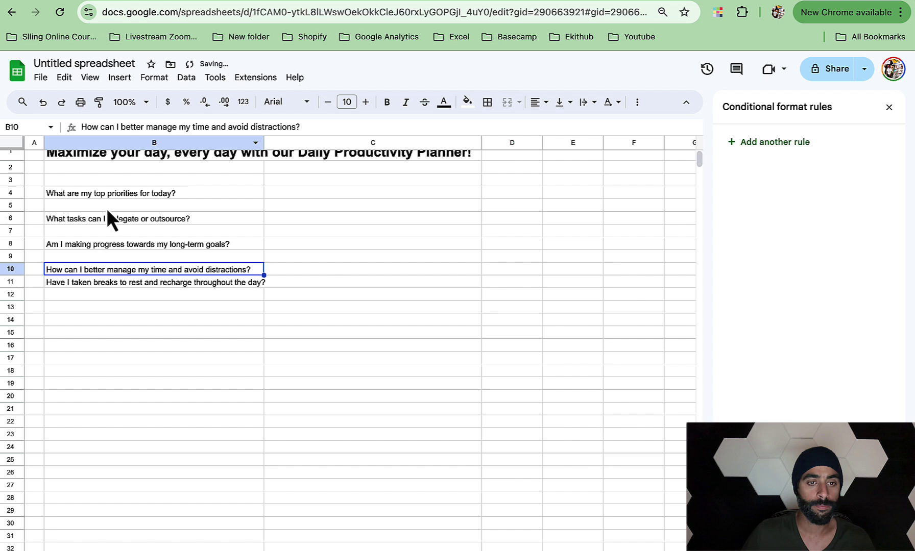
Insert a blank row above the last question, "Have I taken breaks to rest and recharge throughout the day?".
right_click(170, 283)
click(212, 254)
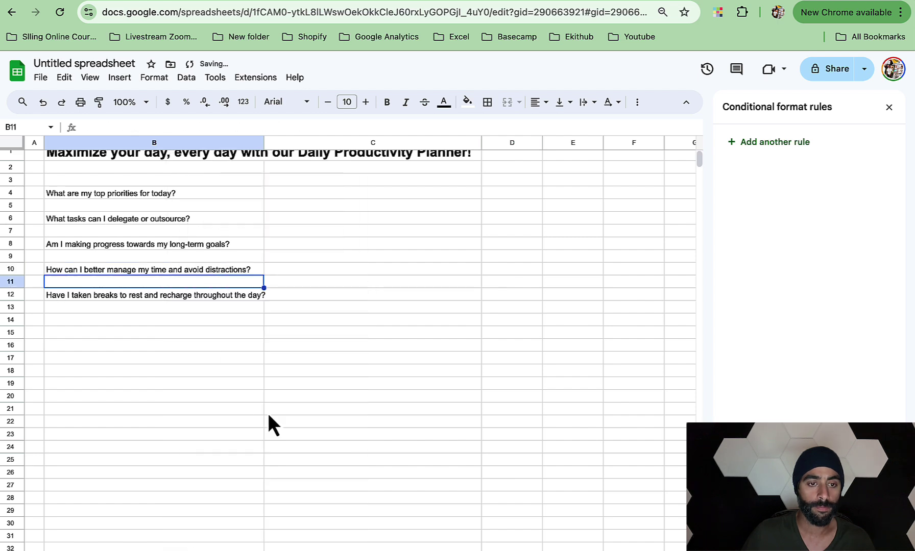
scroll(360, 343, up, 1)
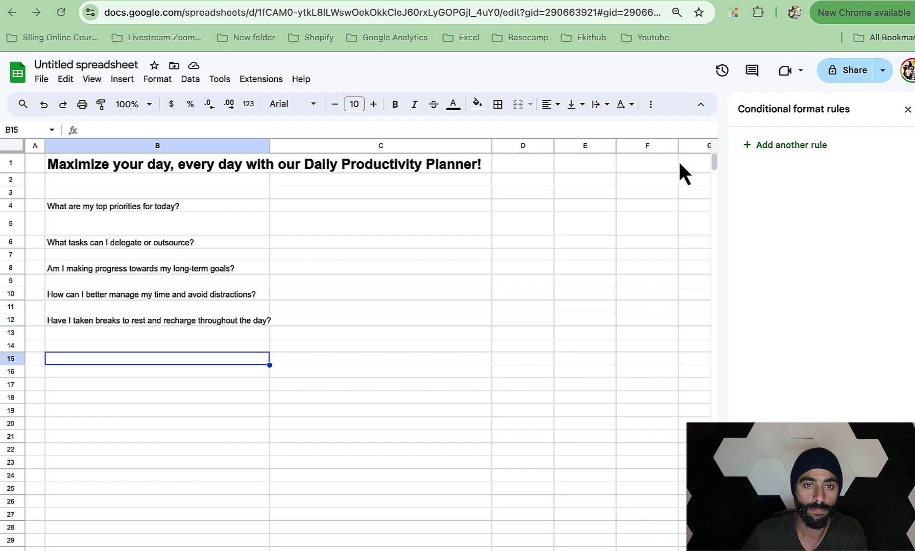
Increase the height of the blank answer rows 5, 7, 9, 11 and 13 and widen column B.
scroll(678, 160, right, 1)
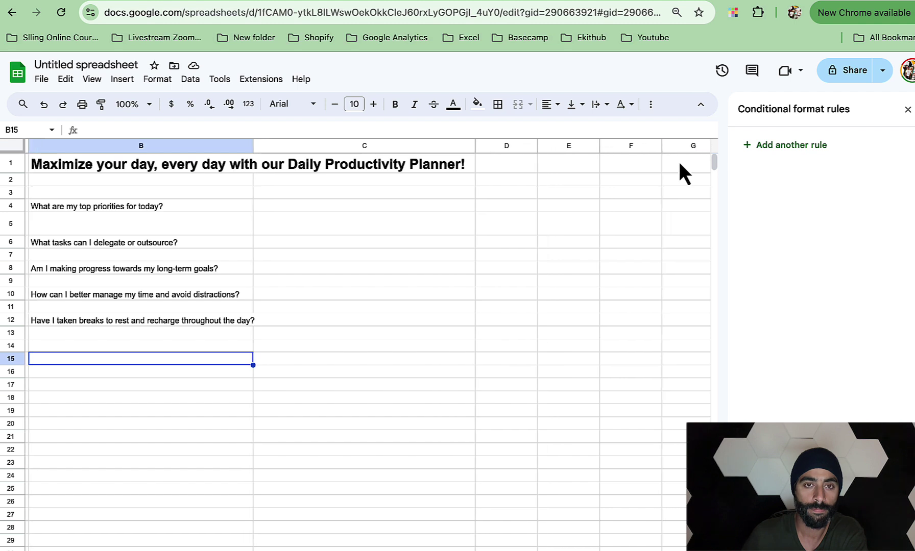
scroll(102, 225, left, 1)
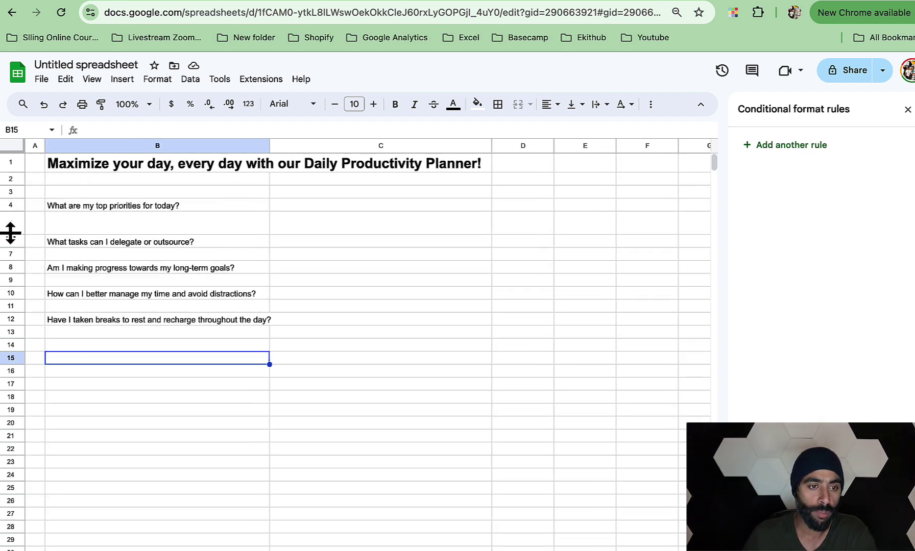
drag(11, 233, 11, 287)
drag(268, 145, 345, 145)
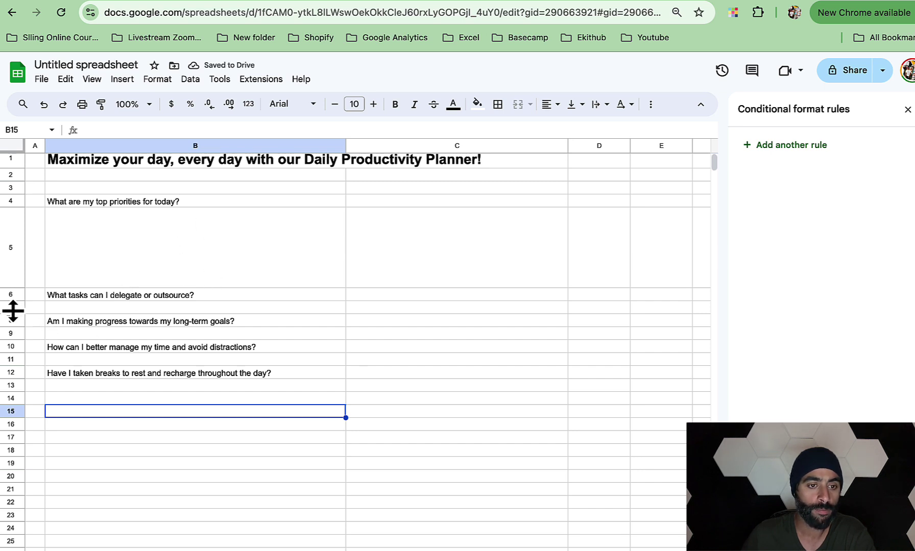
drag(12, 312, 10, 378)
scroll(76, 370, down, 2)
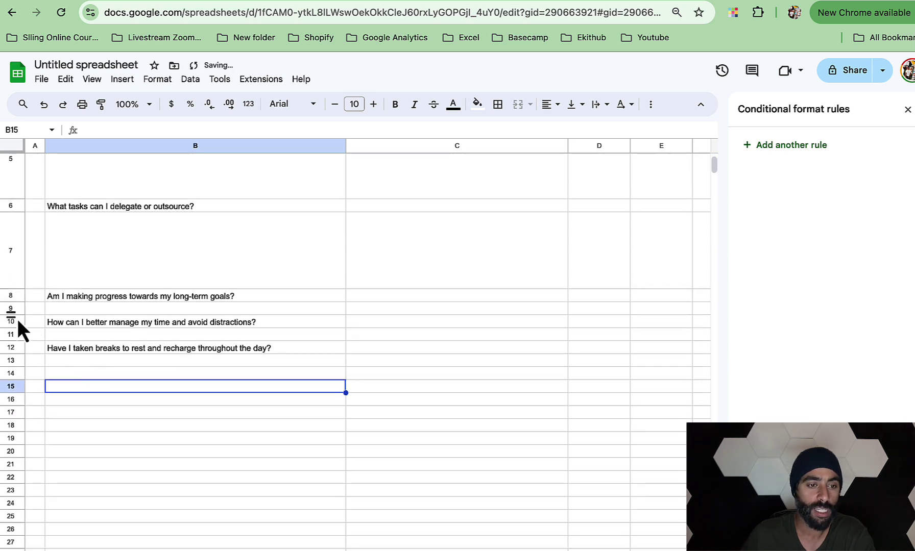
drag(16, 315, 16, 544)
scroll(323, 354, up, 5)
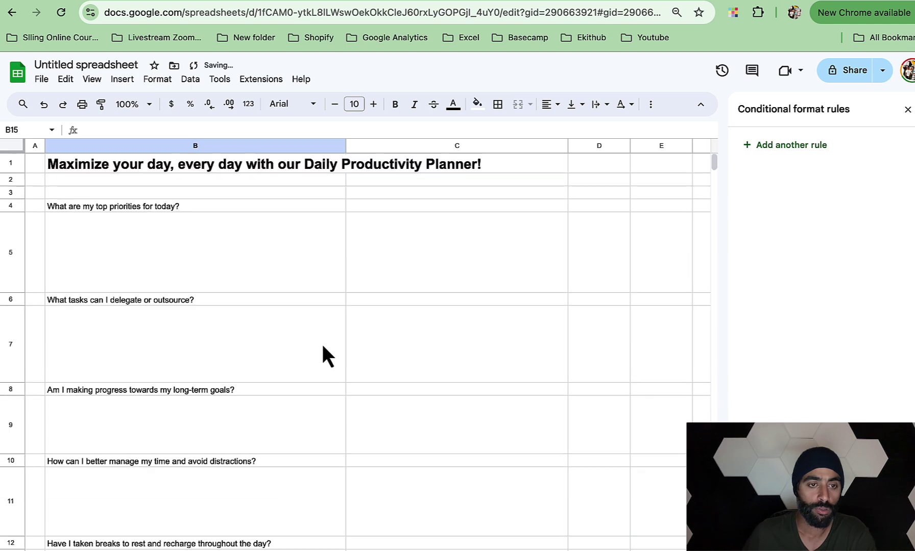
Make the text in B3:B13 bold.
scroll(231, 288, down, 1)
drag(100, 167, 141, 547)
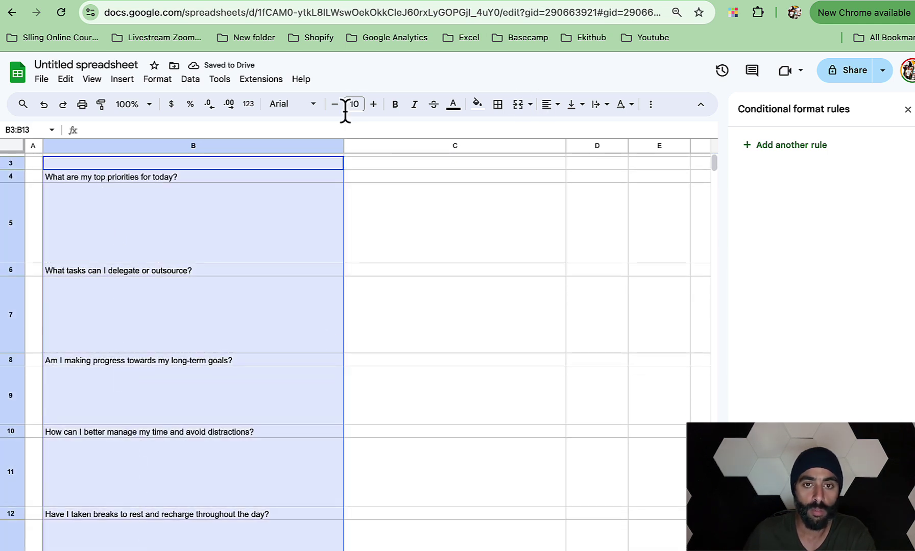
click(395, 107)
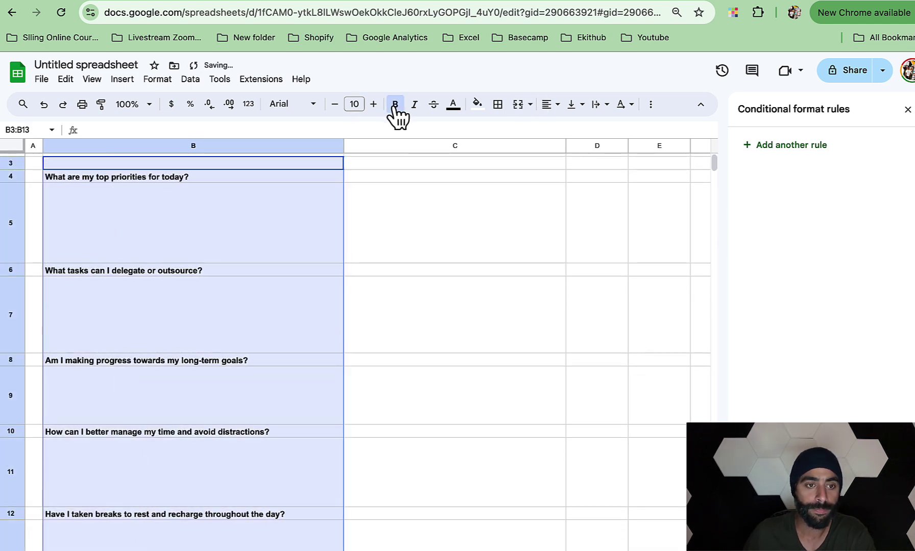
Test the text style of answer cell B5 with the sample text "ddd" and erase it.
click(141, 197)
text(ddd)
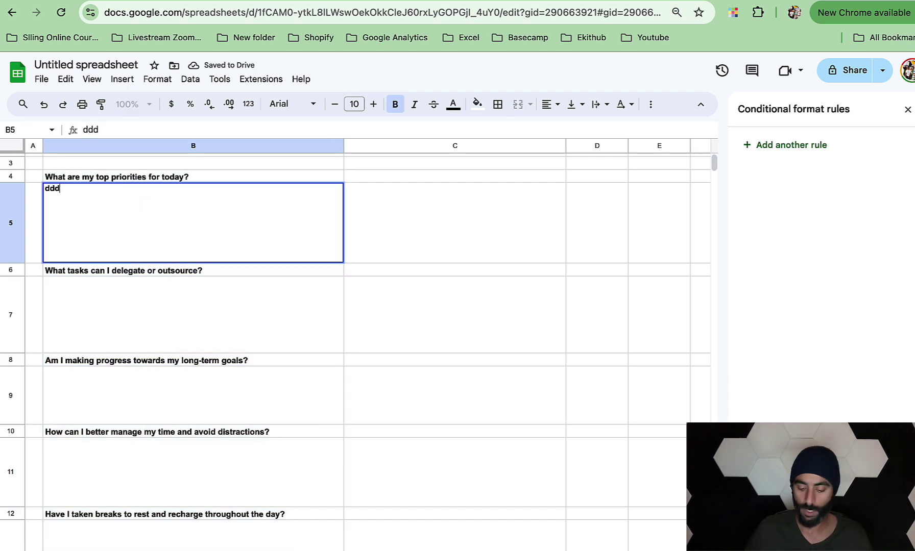
key(BackSpace)
key(BackSpace)
key(BackSpace)
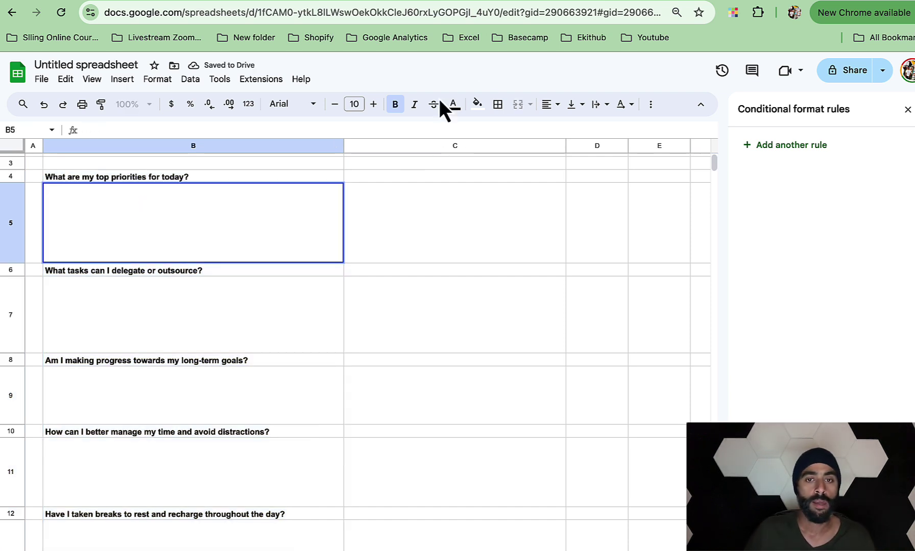
Remove the bold formatting from the answer cells B7, B9, B11 and B13.
click(131, 322)
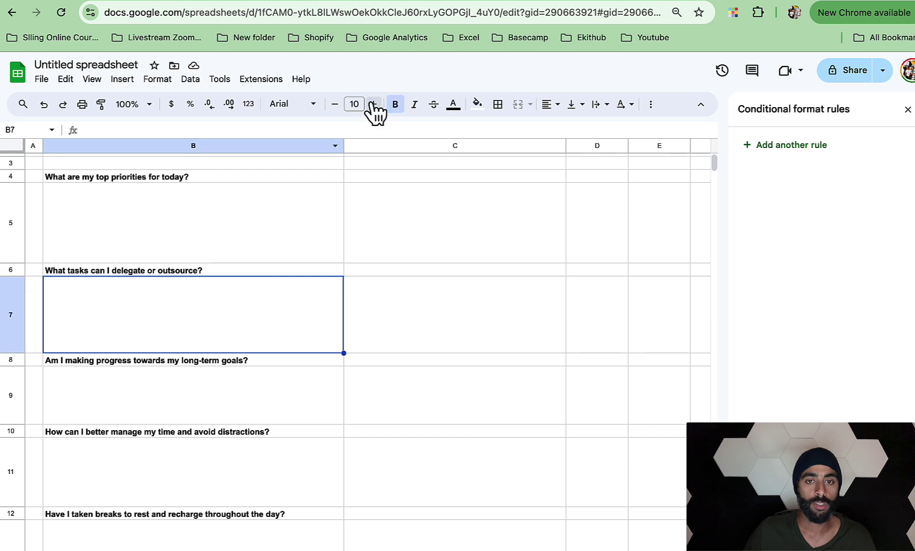
click(401, 116)
click(121, 406)
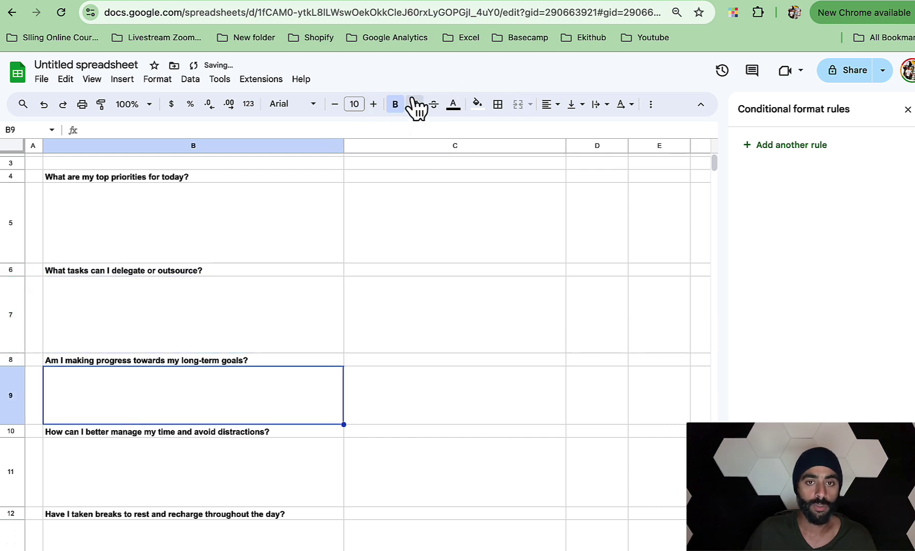
click(137, 483)
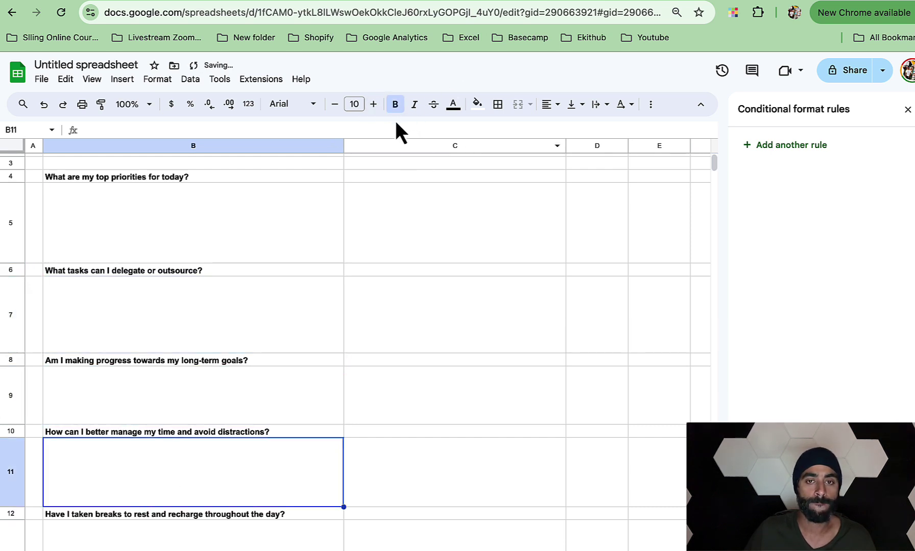
scroll(237, 329, down, 3)
click(182, 472)
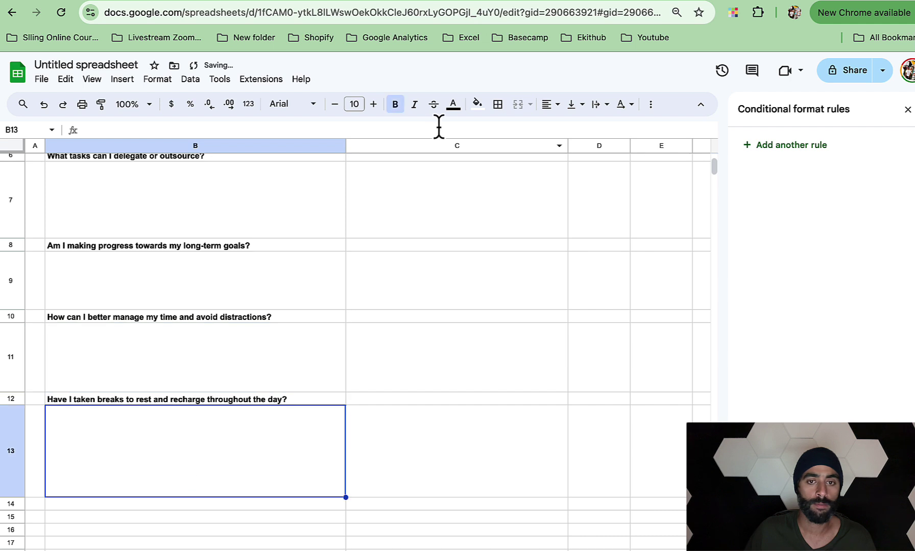
click(401, 107)
Test the text style of answer cell B7 with the sample text "dd" and erase it.
click(129, 204)
text(dd)
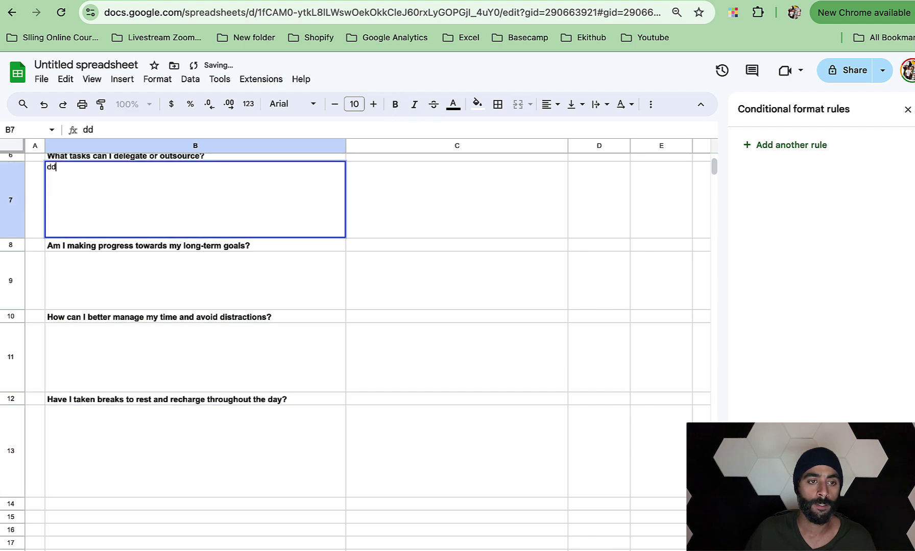
key(BackSpace)
key(BackSpace)
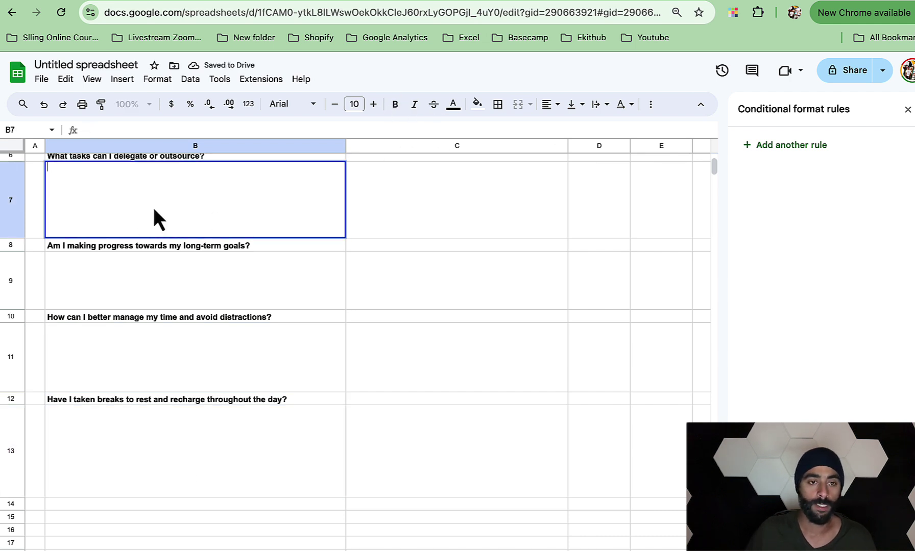
click(433, 270)
Fill question cell B4 with light gray and question cell B6 with light green.
scroll(432, 273, up, 3)
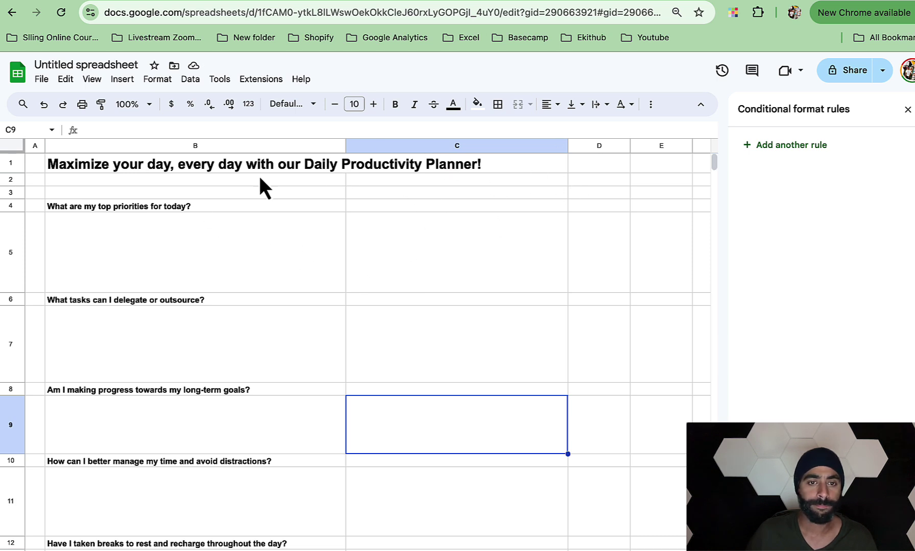
click(276, 194)
click(240, 206)
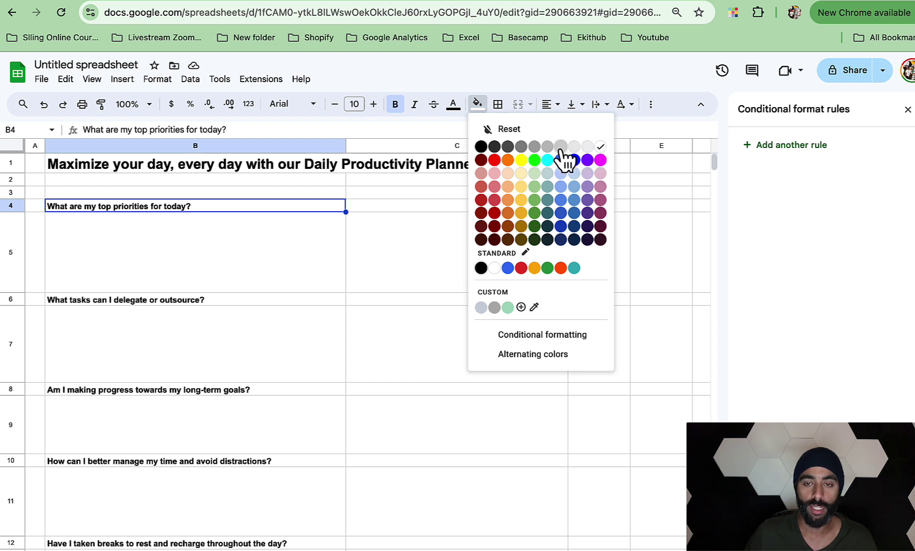
click(587, 148)
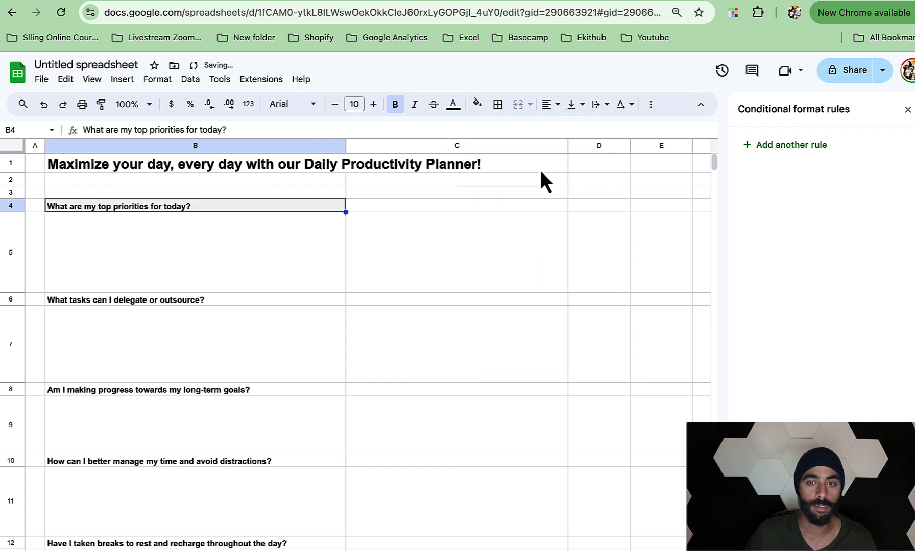
click(305, 301)
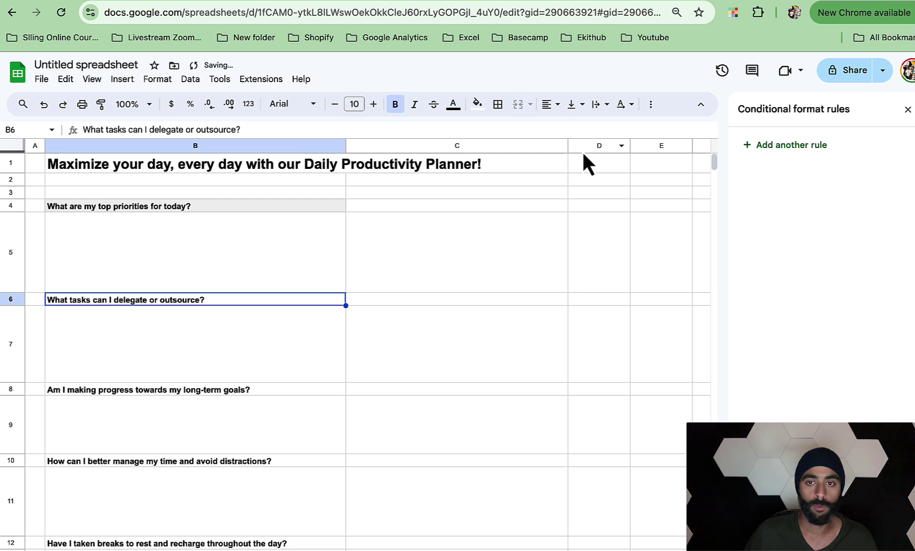
click(477, 105)
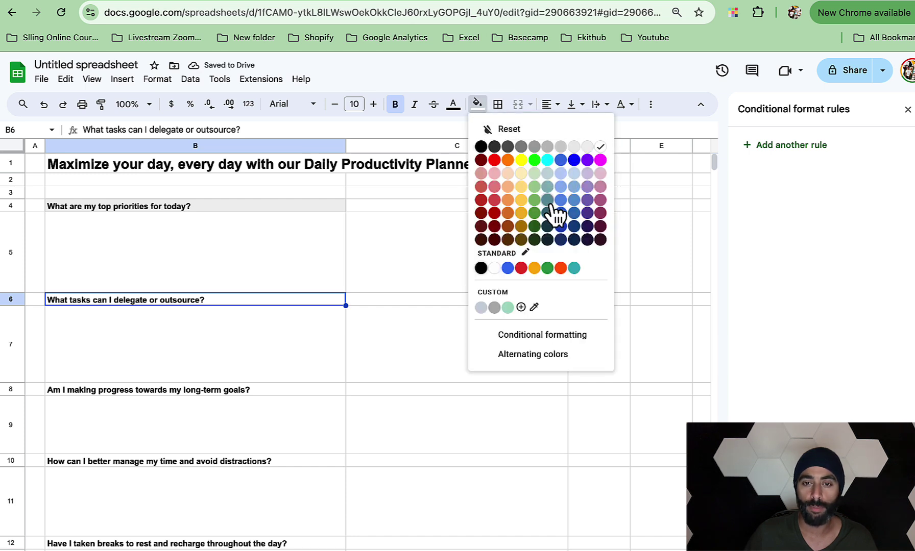
click(535, 198)
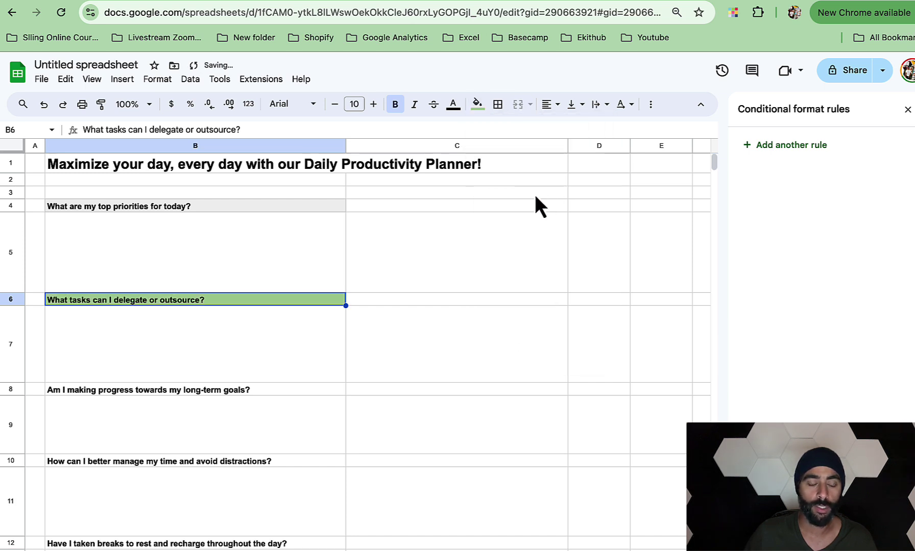
Continue the alternating question shading by filling B8 with light gray and B10 with light green.
click(308, 390)
click(477, 105)
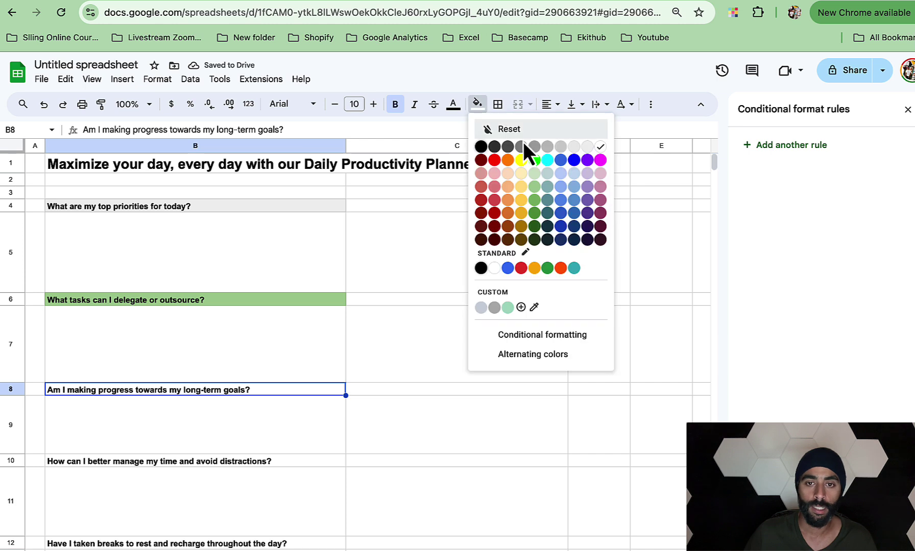
click(587, 147)
scroll(310, 306, down, 1)
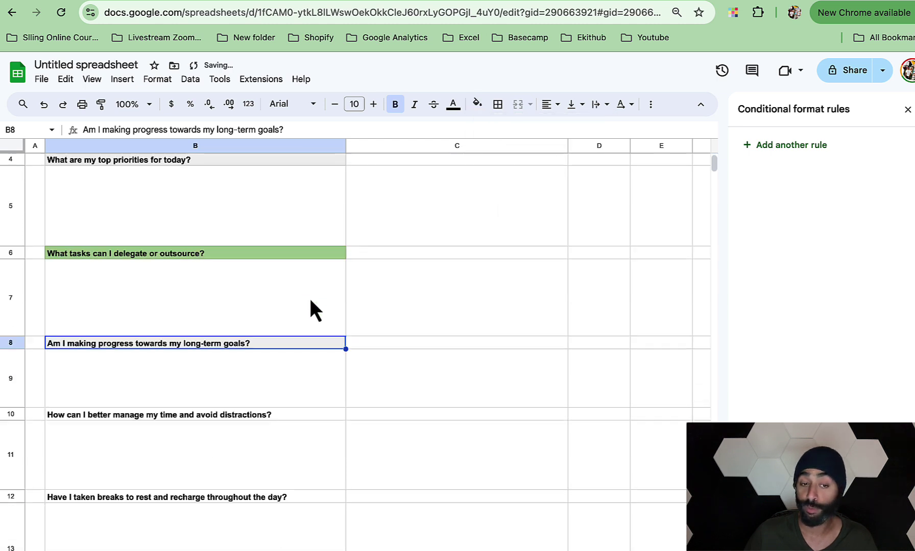
scroll(314, 309, down, 1)
click(293, 354)
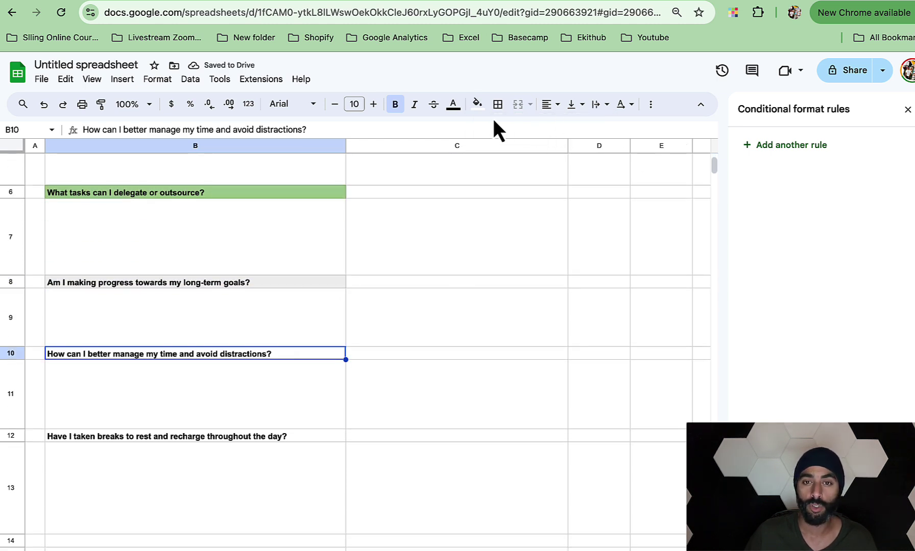
click(477, 105)
click(588, 149)
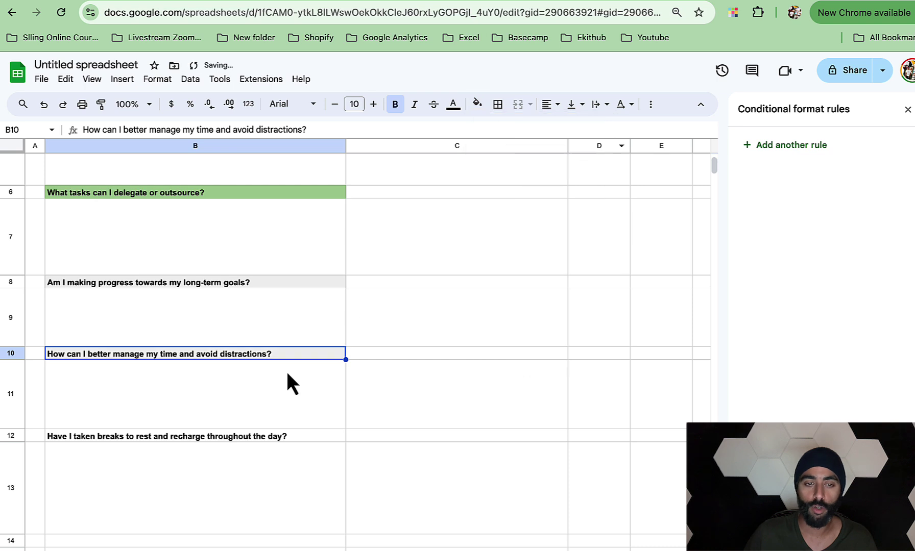
click(479, 106)
click(535, 197)
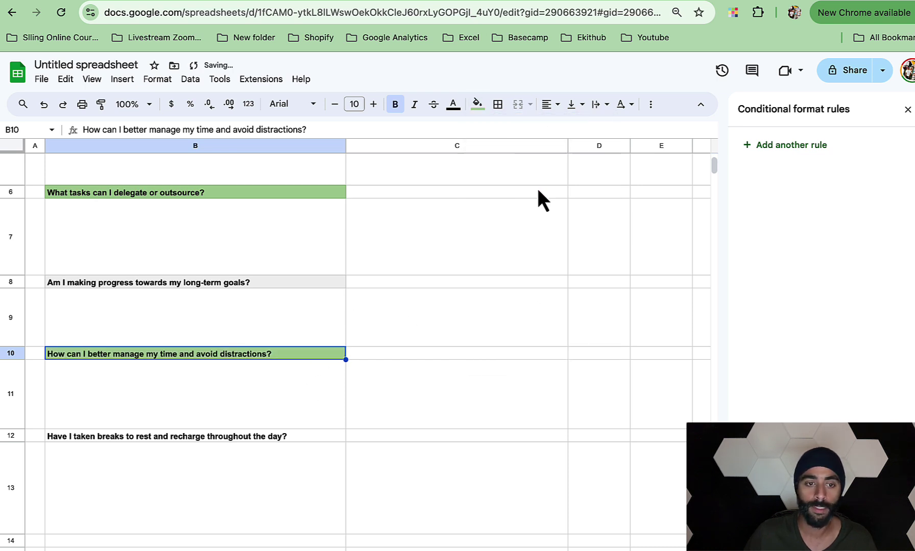
Fill question cell B12 with light gray.
click(308, 438)
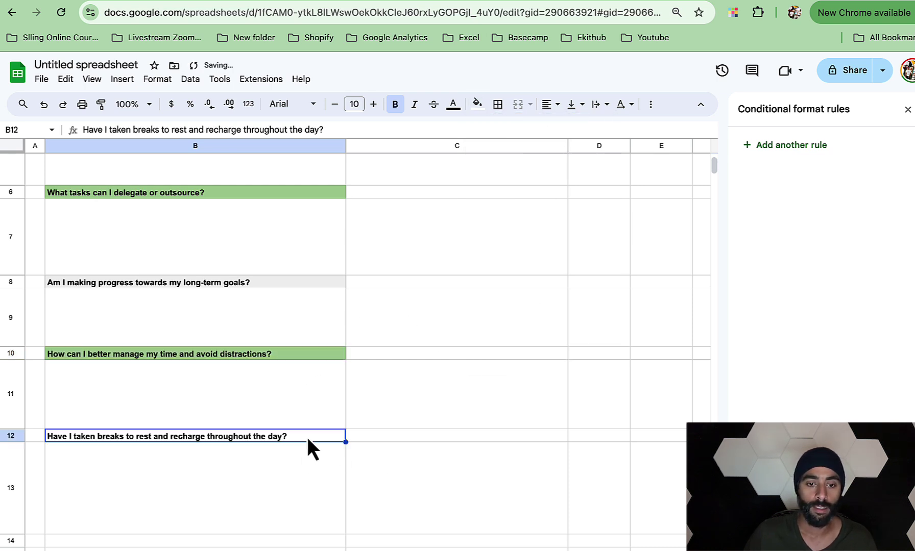
click(479, 106)
click(588, 146)
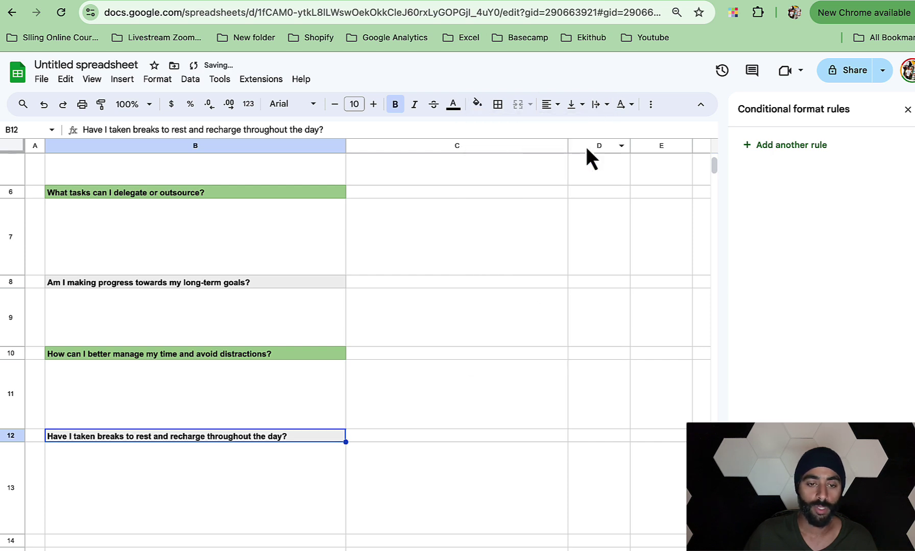
scroll(213, 344, up, 3)
click(448, 286)
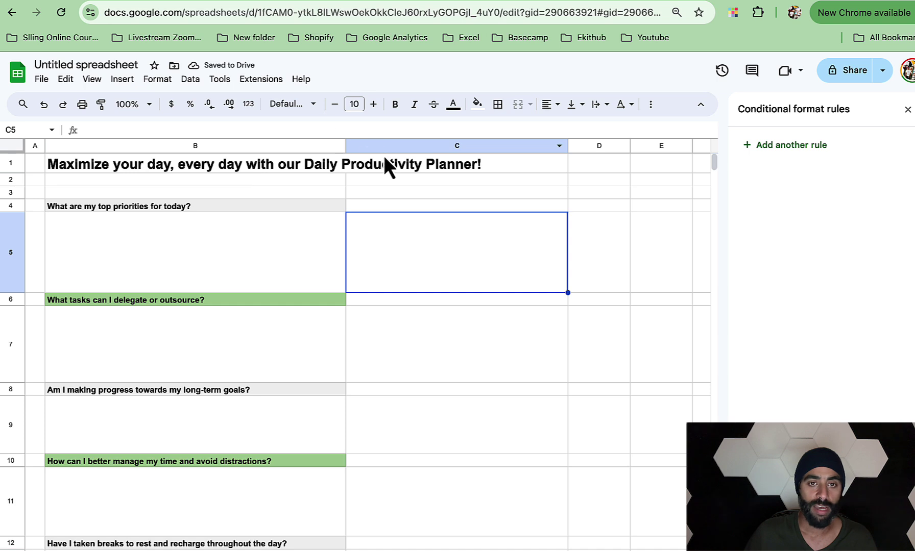
Try widening column B to span the whole heading, and narrow it back to just past the questions.
drag(345, 145, 498, 153)
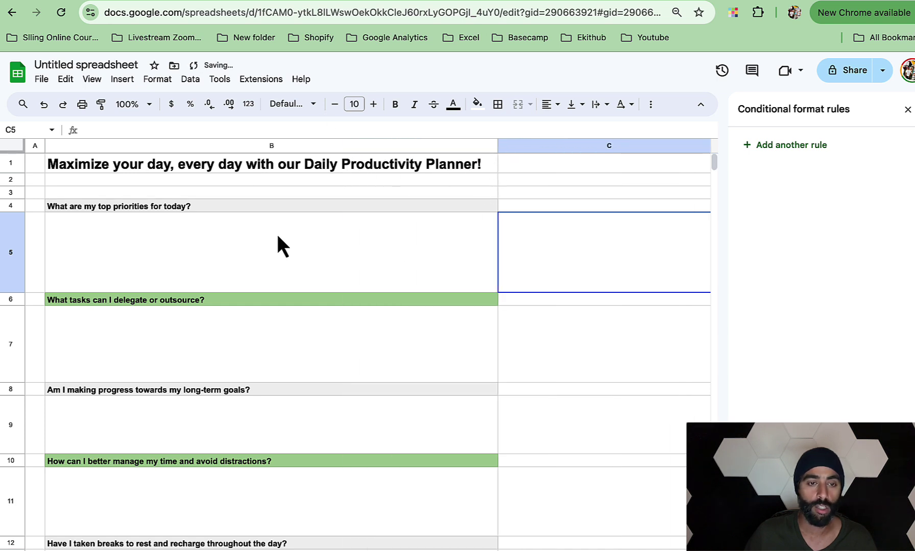
scroll(349, 251, down, 3)
scroll(301, 247, up, 3)
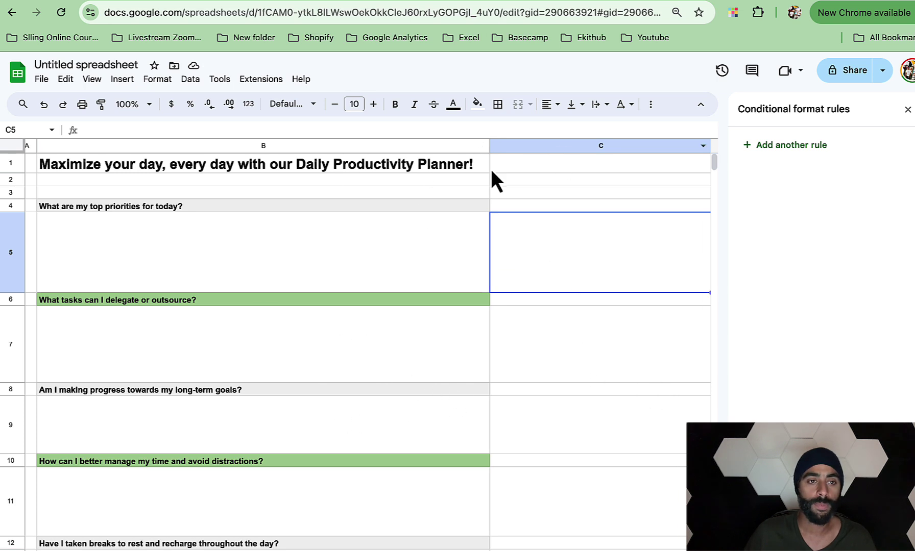
scroll(508, 179, down, 3)
scroll(466, 205, up, 3)
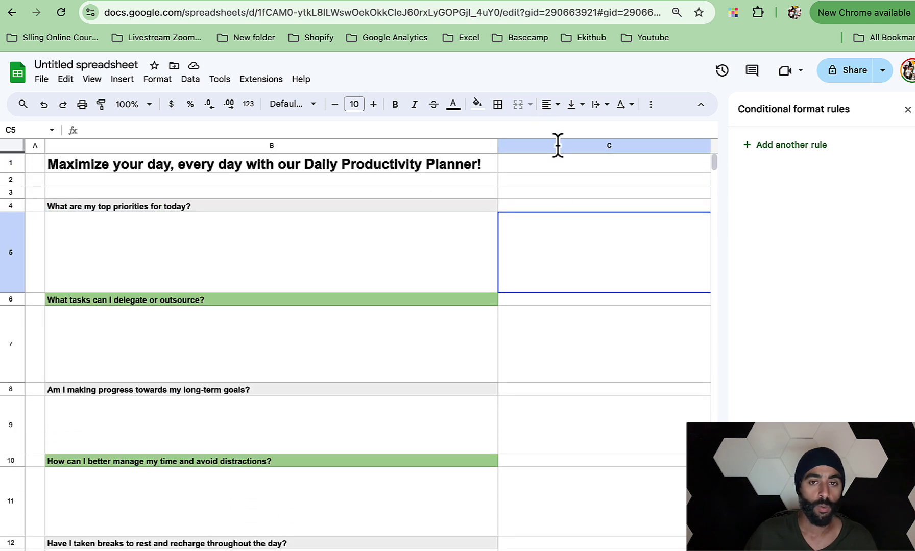
drag(498, 146, 341, 145)
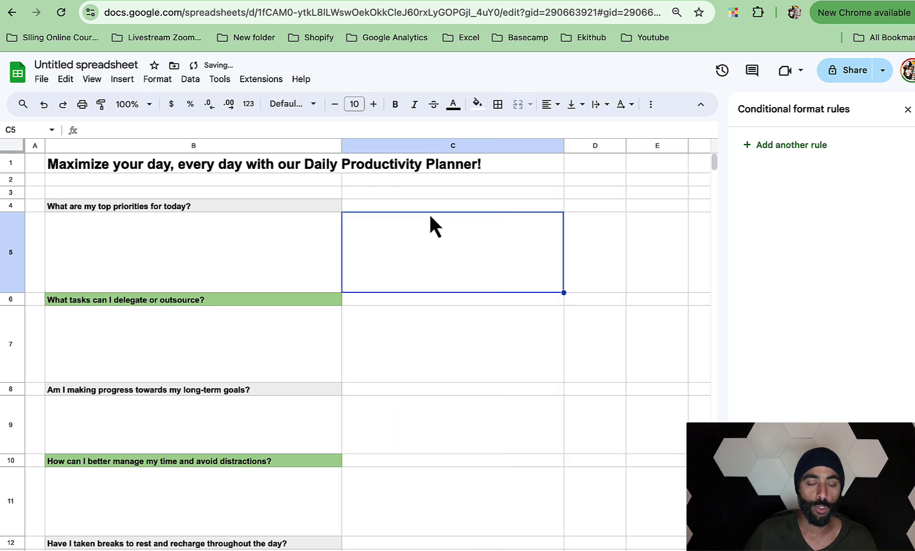
Select cell C4 beside the first question and close the conditional format rules.
click(379, 209)
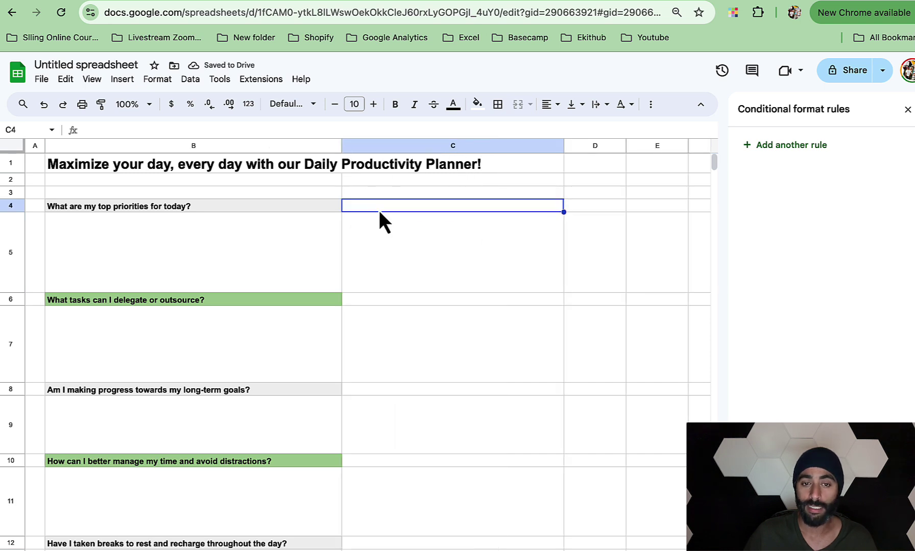
double_click(377, 207)
key(Escape)
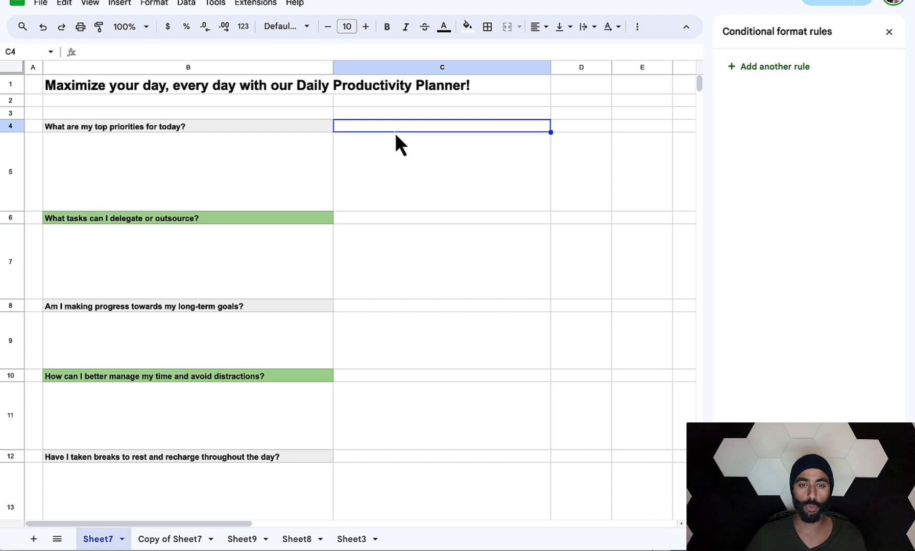
scroll(394, 133, down, 5)
scroll(394, 132, up, 5)
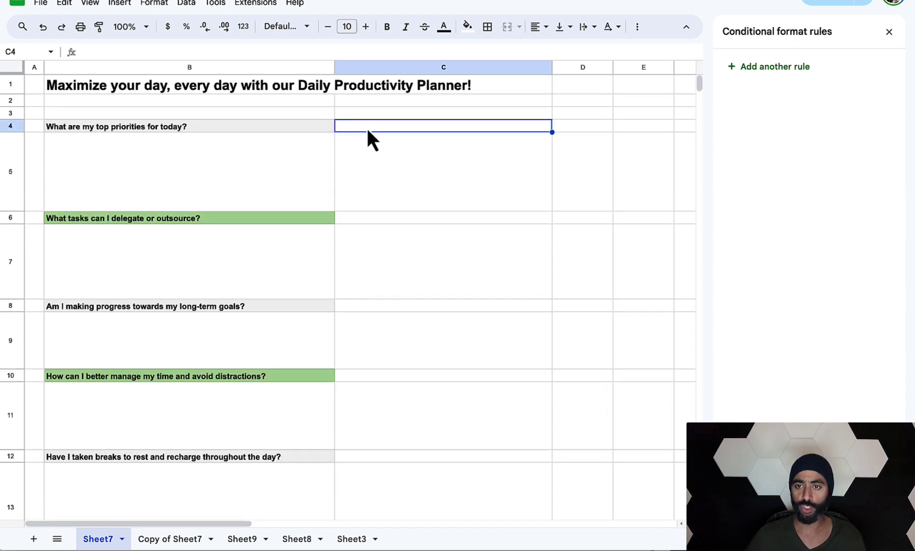
click(888, 32)
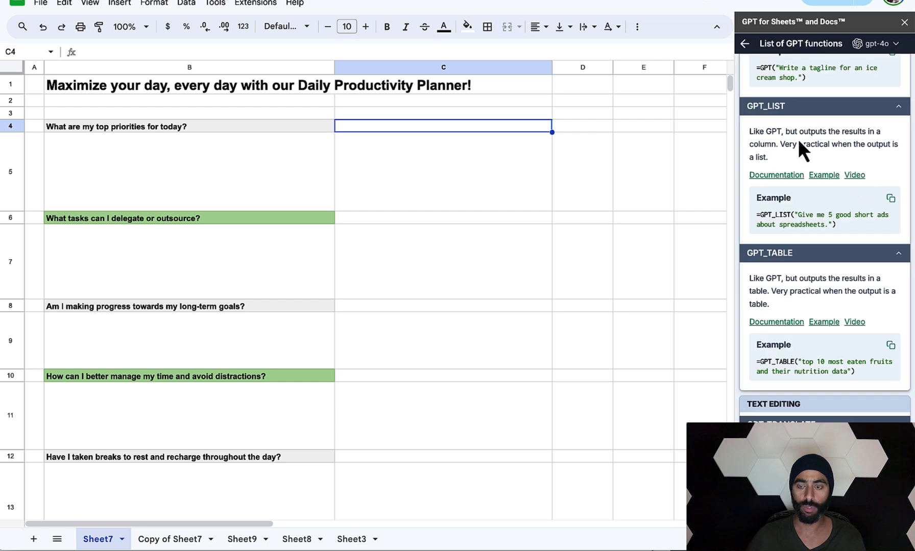
Paste the copied block of companion prompts, from "Status (✅ or ❌) and Notes:" to "Meal Tracker", into C4:C13.
scroll(811, 92, up, 3)
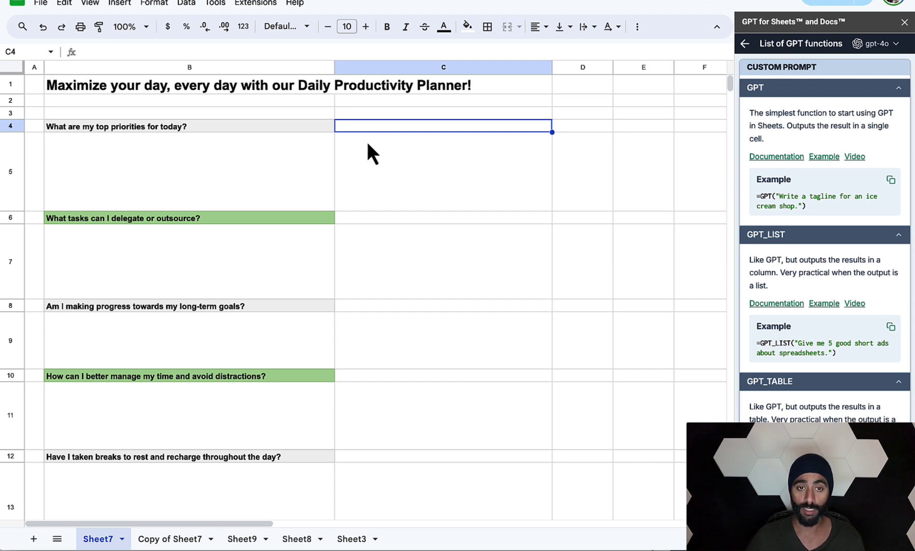
key(ctrl+v)
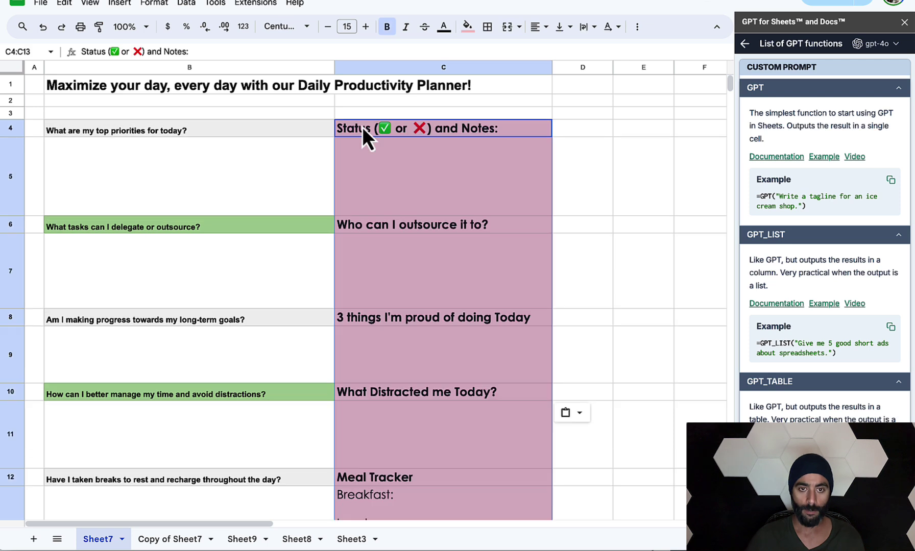
scroll(418, 262, down, 2)
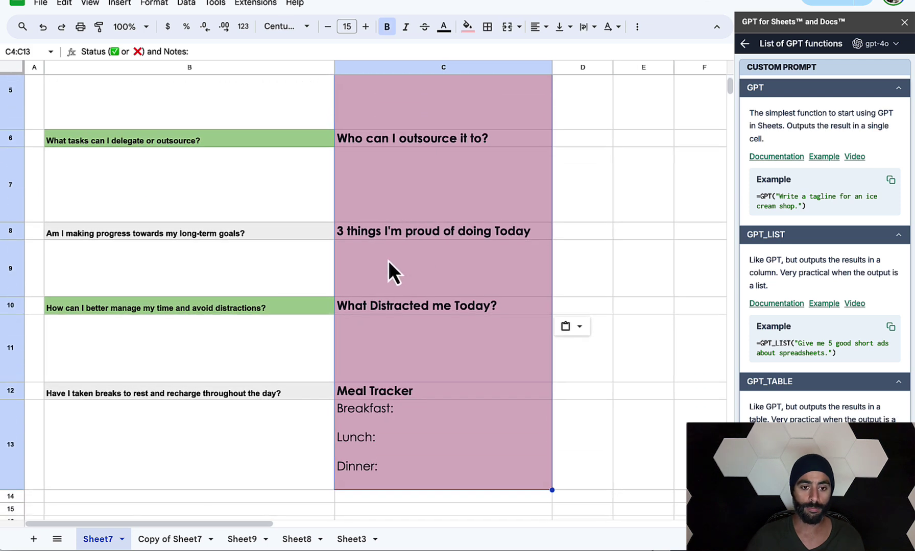
scroll(258, 248, up, 2)
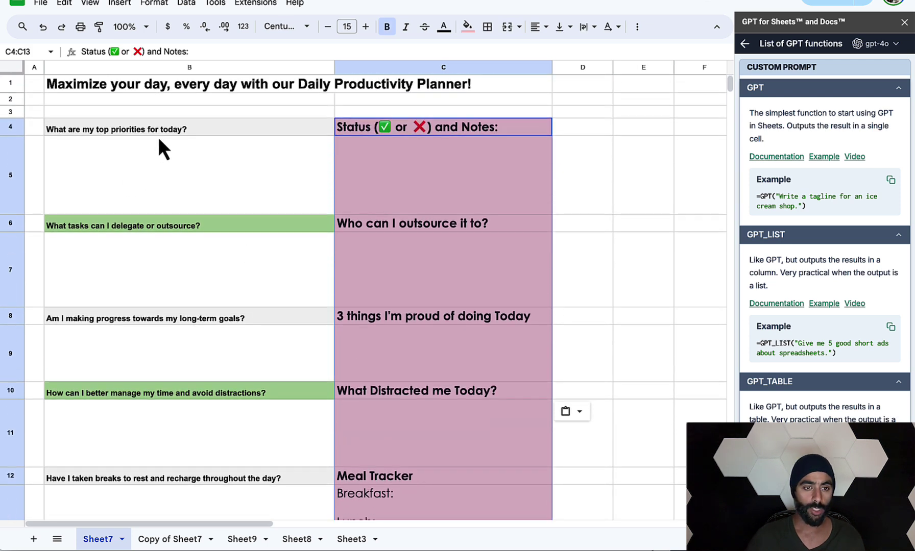
Set the font of the question and answer cells B3:B13 to Century Gothic.
drag(157, 116, 204, 474)
scroll(204, 472, down, 3)
scroll(204, 472, up, 3)
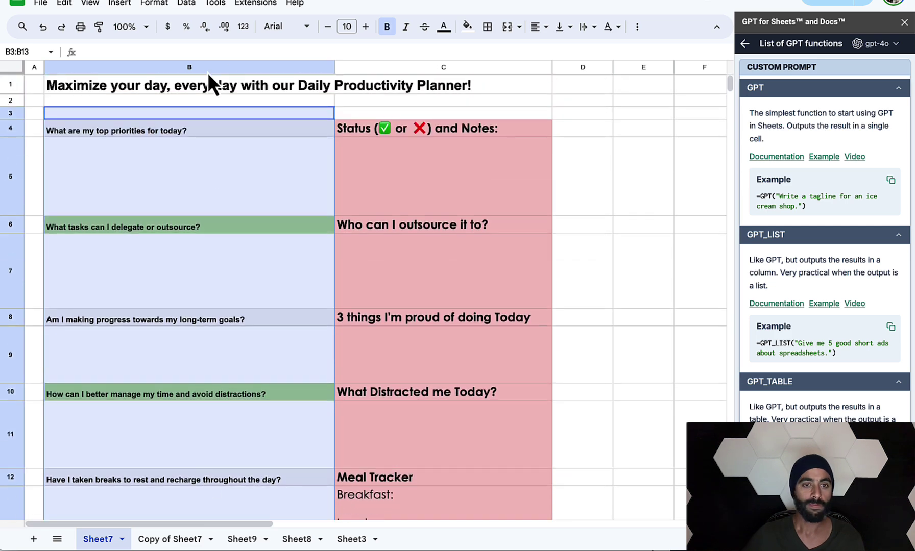
click(154, 4)
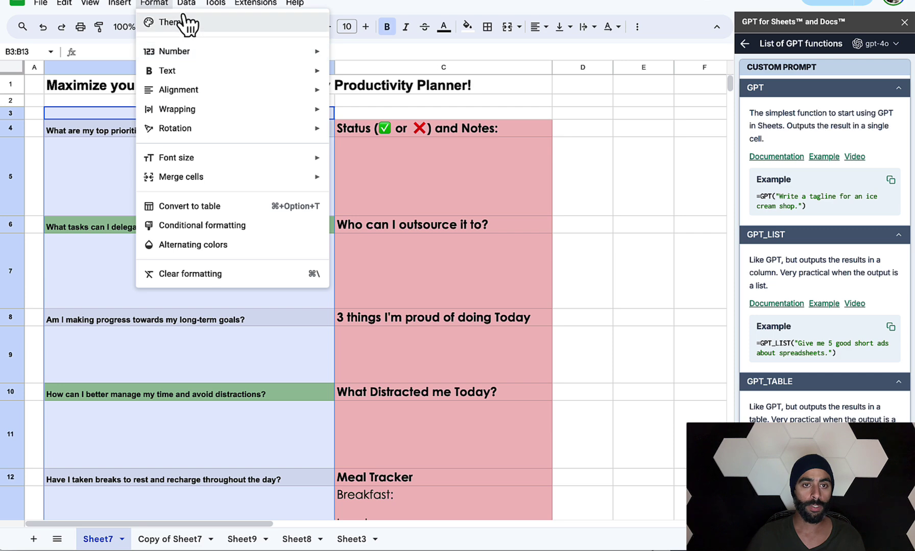
key(Escape)
click(282, 27)
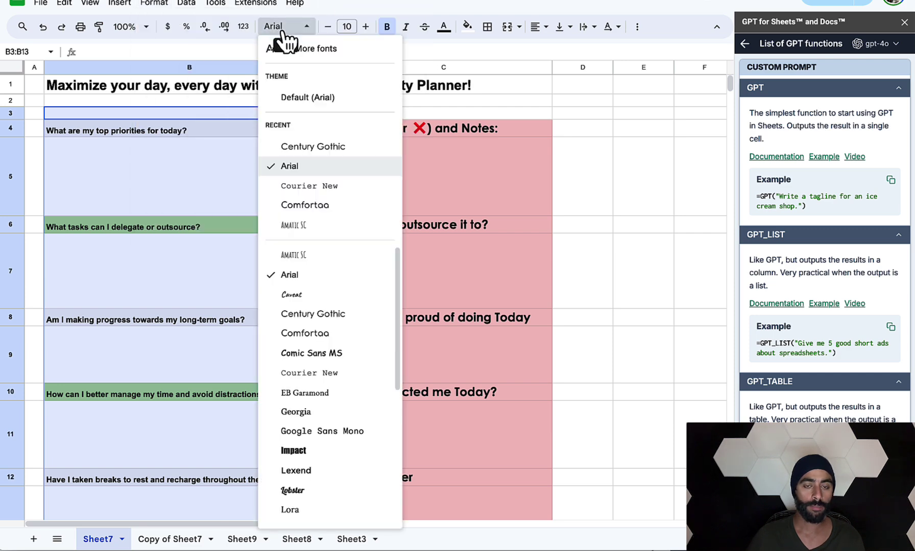
scroll(352, 403, down, 2)
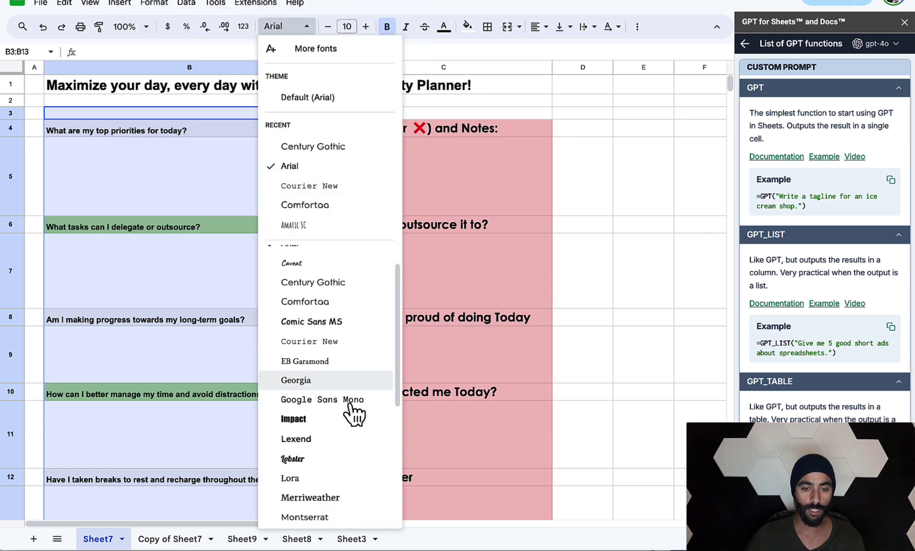
scroll(353, 414, down, 2)
scroll(354, 414, up, 3)
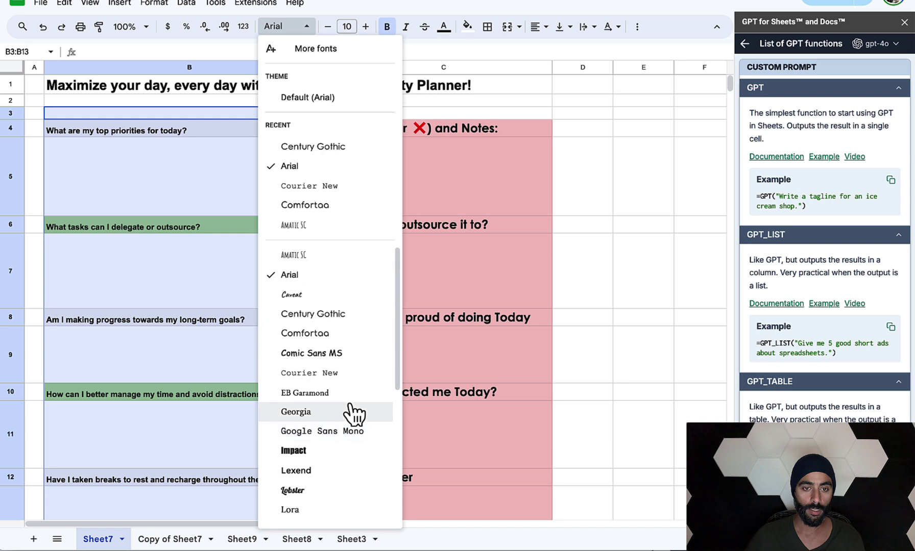
click(331, 145)
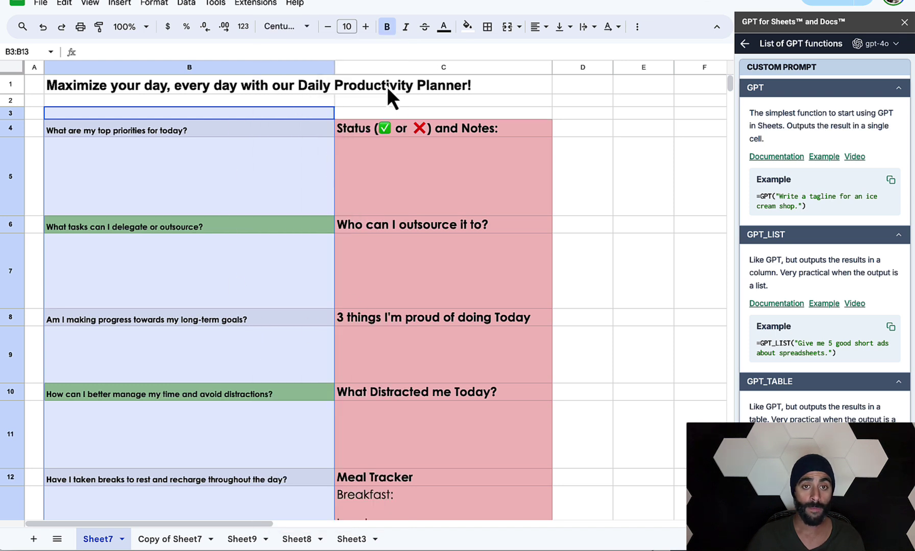
Increase the font size of B3:B13 to 14.
click(365, 26)
click(365, 27)
click(365, 27)
click(366, 27)
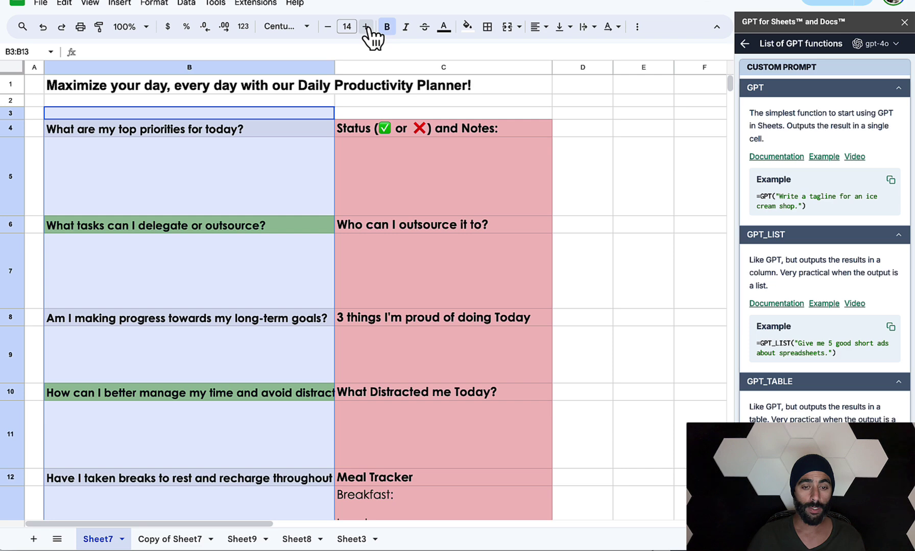
click(365, 27)
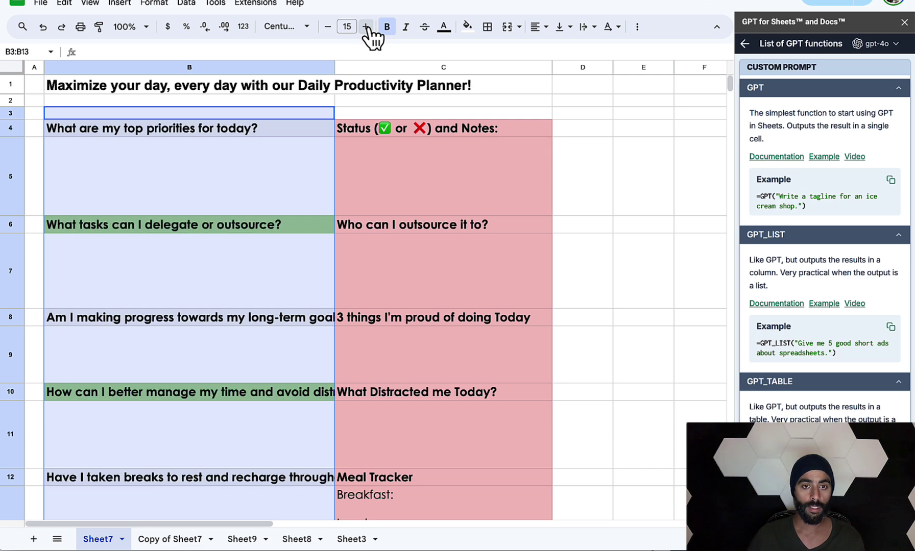
click(328, 27)
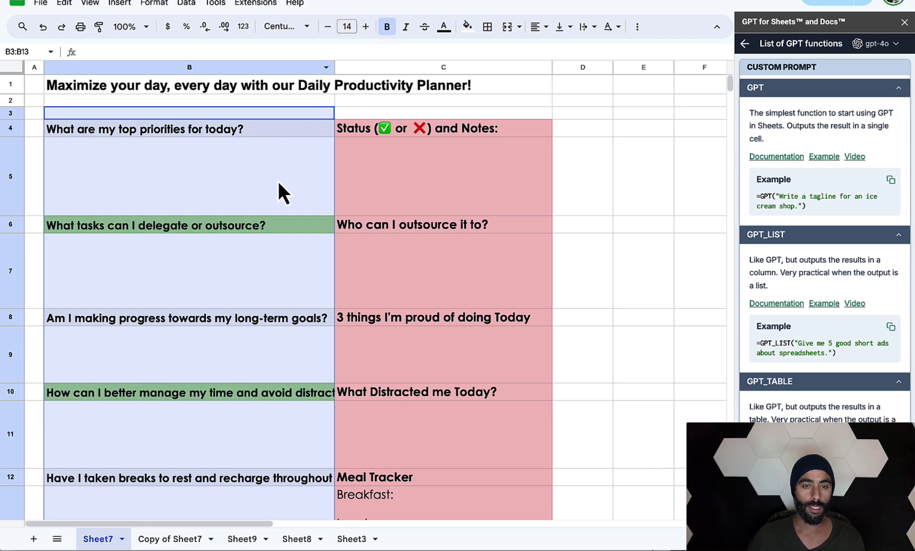
Wrap the text in the question and answer cells B3:B13.
scroll(275, 181, down, 3)
scroll(275, 182, up, 2)
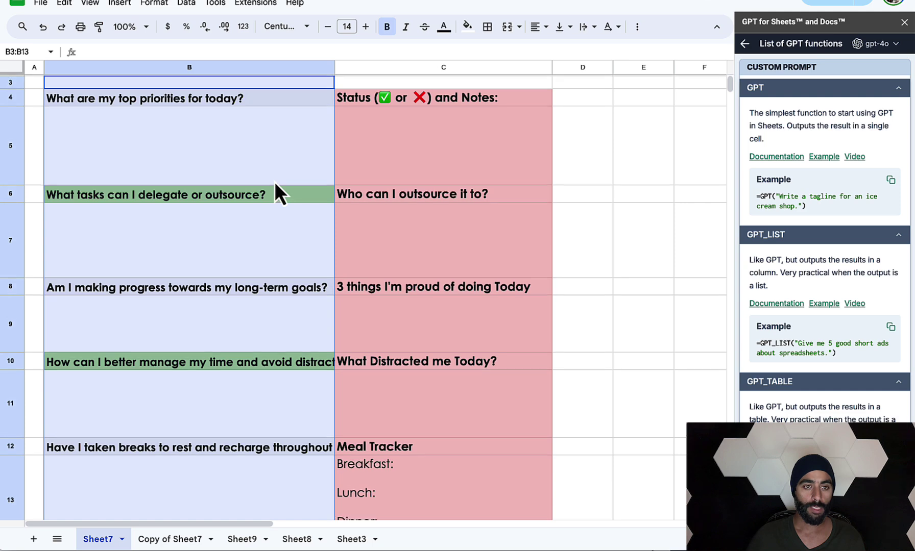
scroll(275, 182, up, 1)
click(154, 3)
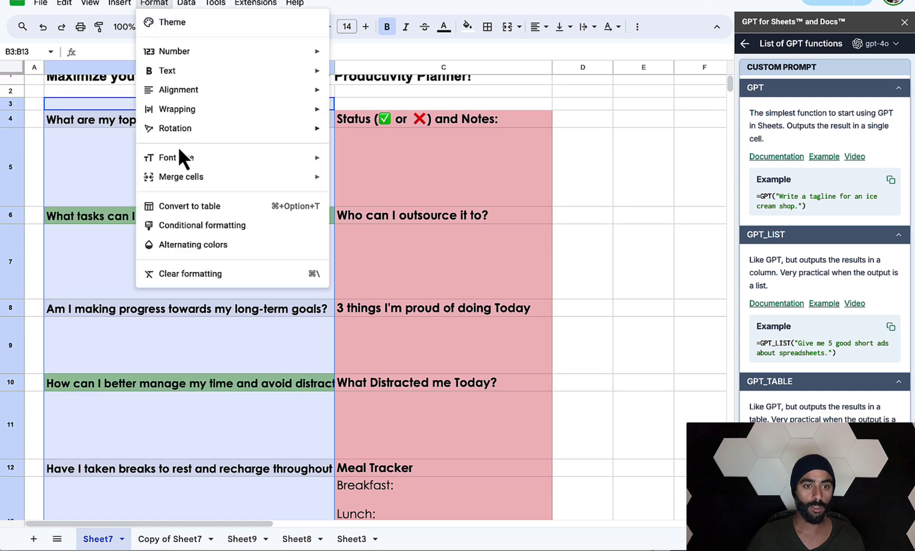
mouse_move(173, 110)
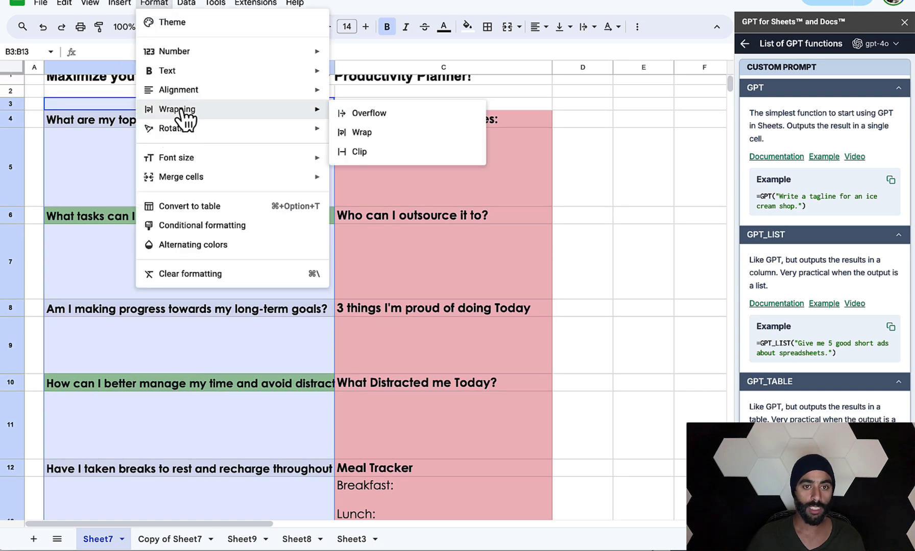
click(362, 133)
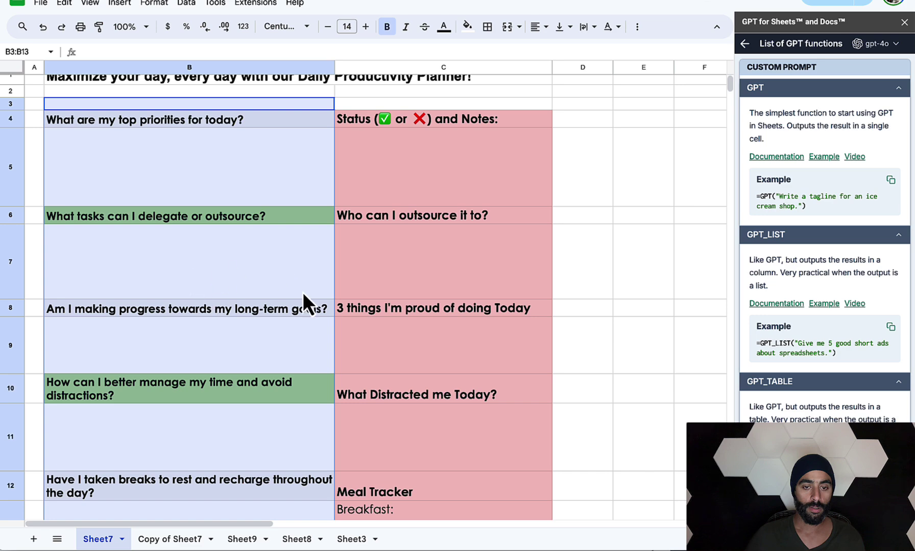
scroll(288, 293, down, 3)
scroll(286, 294, up, 4)
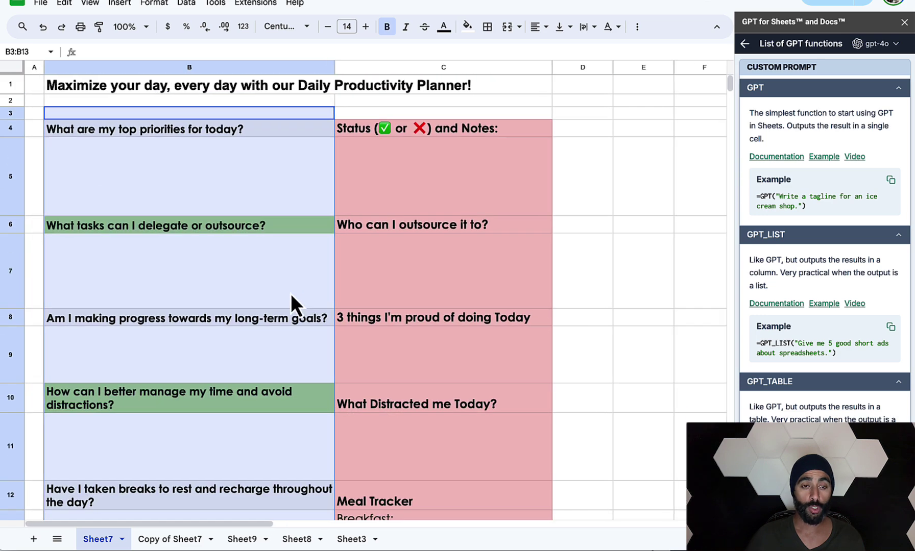
Enter a long line of filler text in answer cell B5 to test the wrapping.
click(110, 164)
text(ffsfd d)
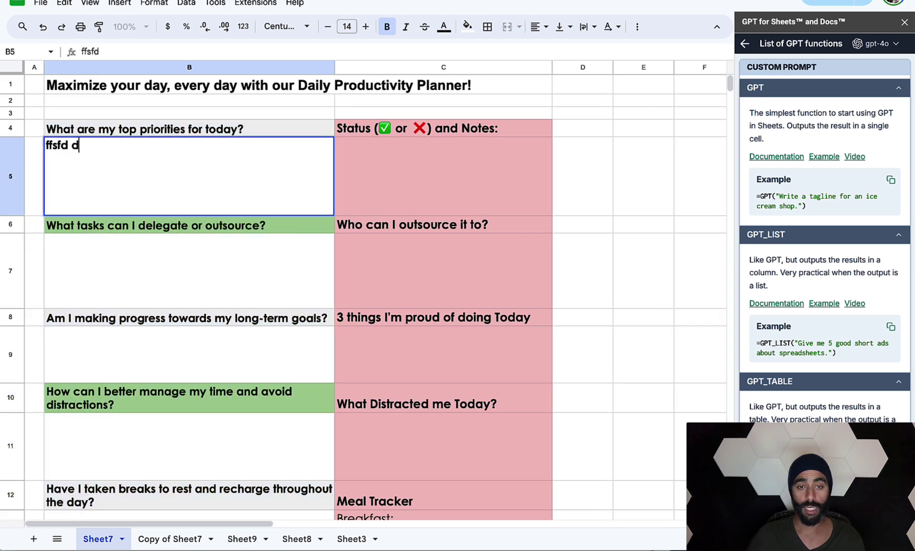
text(fsd fsdfsdfsdfsdfdsfsdfsdf)
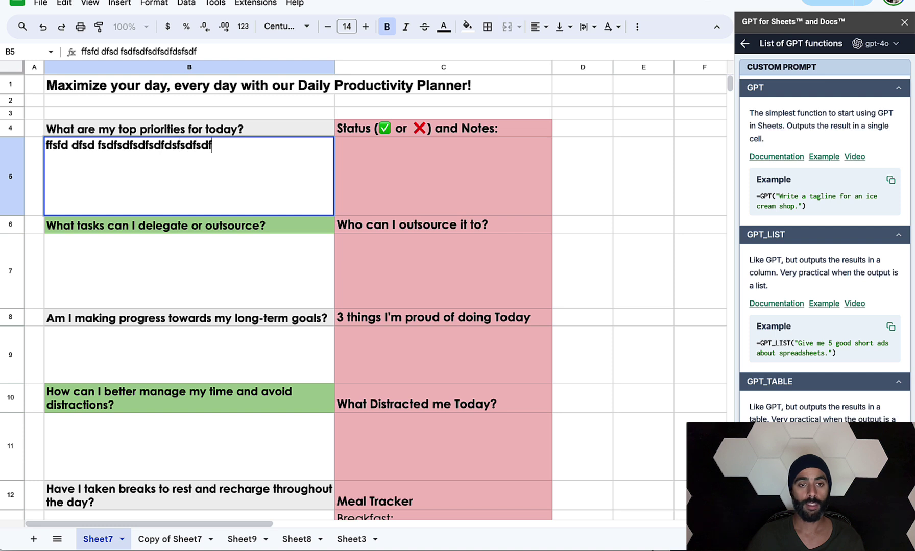
text(sdfsdfsdfsdfsdfsdfdsfs)
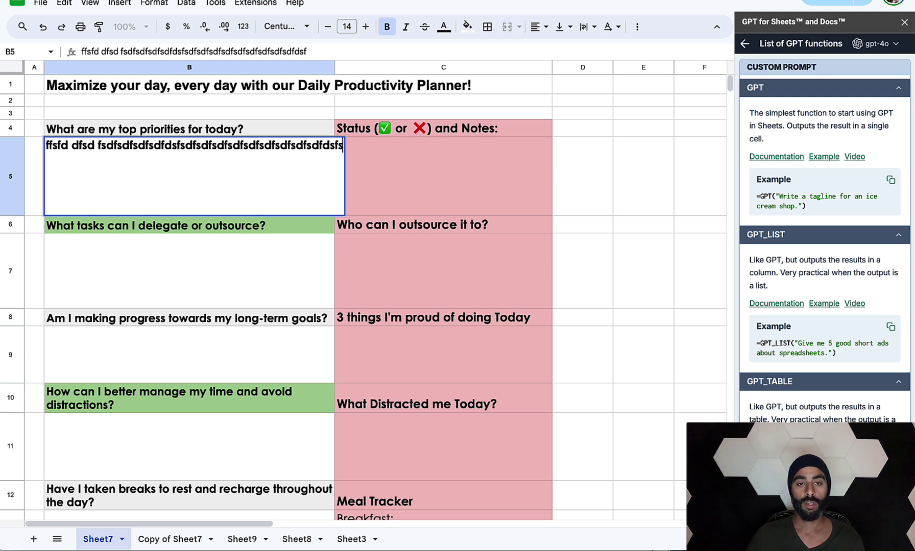
text(df)
click(597, 186)
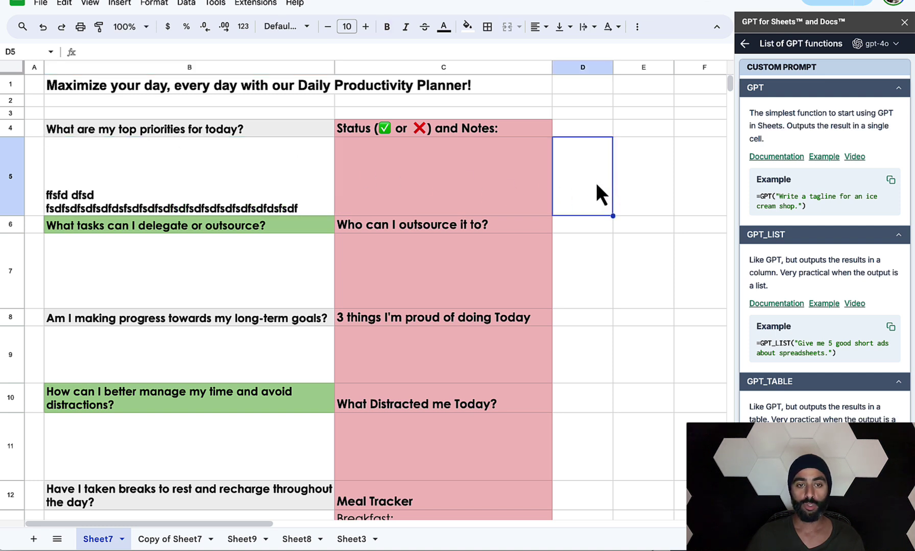
click(132, 179)
click(152, 4)
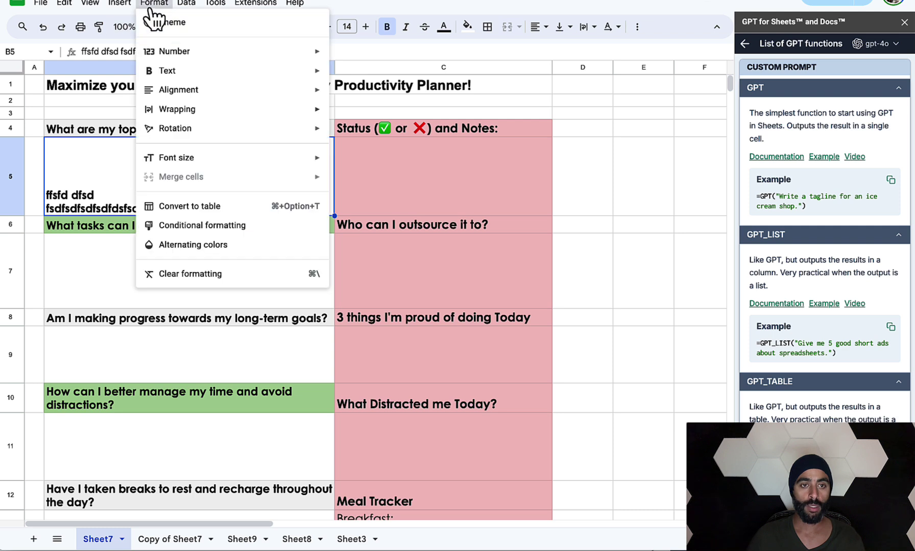
mouse_move(287, 114)
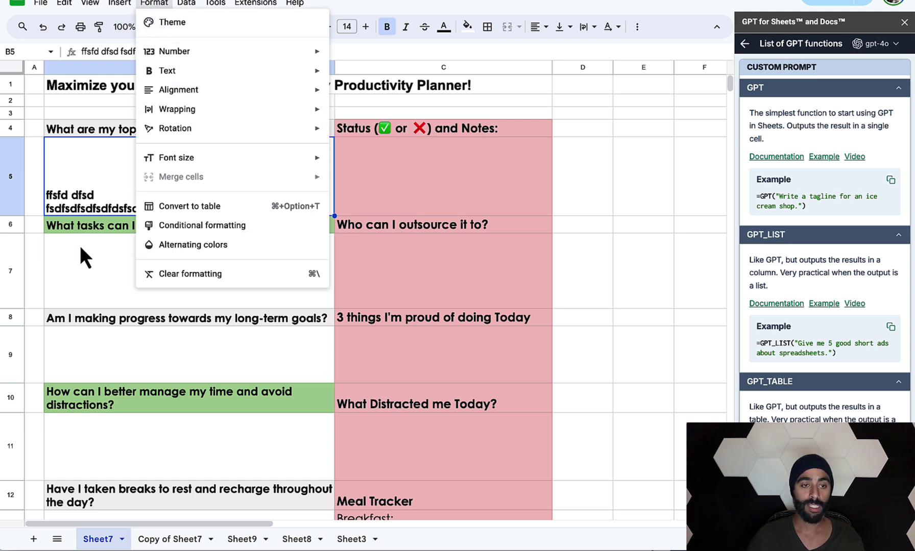
click(85, 172)
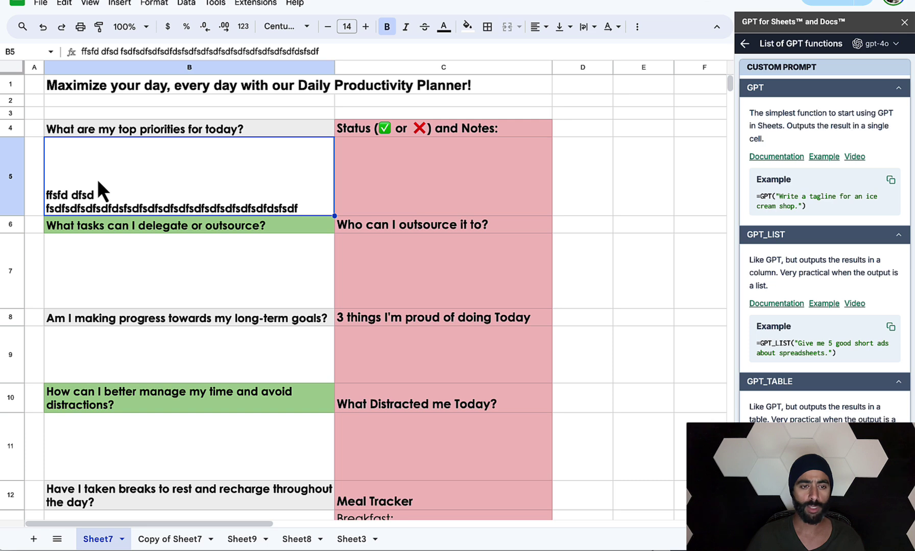
Align the contents of the whole planner range B1:C13 vertically to the top of the cells.
drag(54, 82, 522, 376)
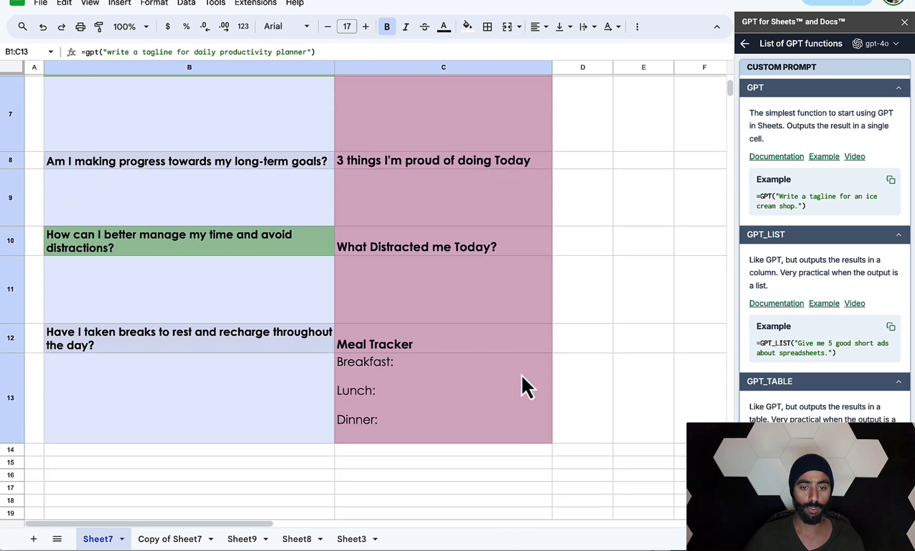
drag(525, 431, 525, 431)
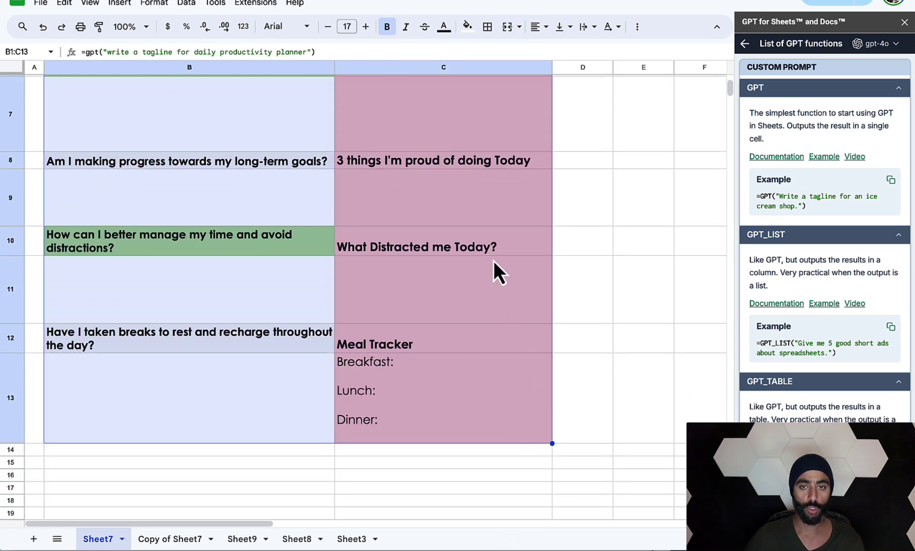
click(562, 27)
click(564, 46)
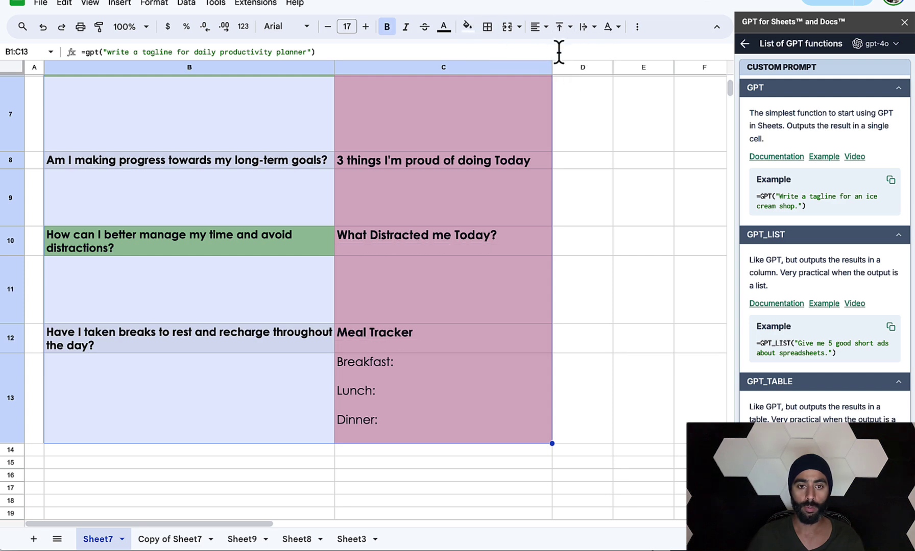
click(561, 27)
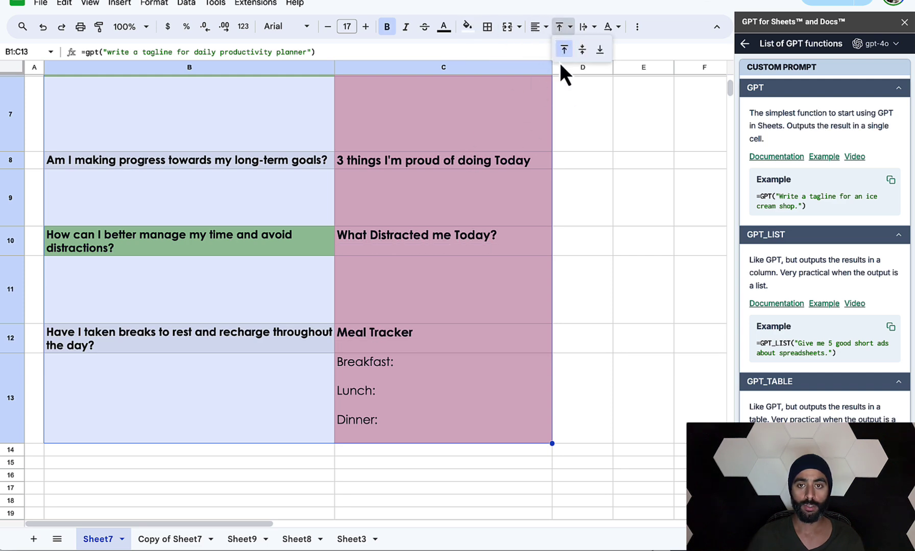
click(561, 60)
scroll(290, 164, up, 3)
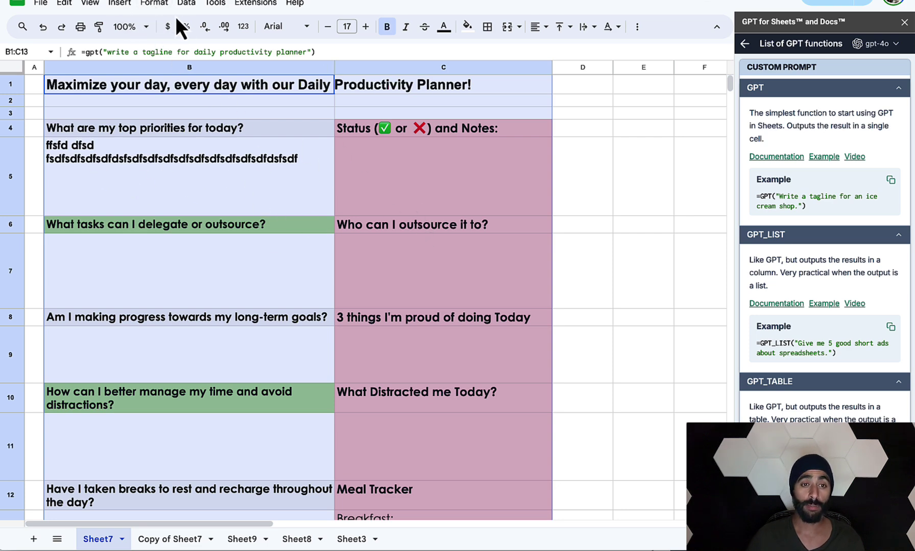
Try text wrapping on the whole range B1:C13, including the title, and undo it.
click(154, 4)
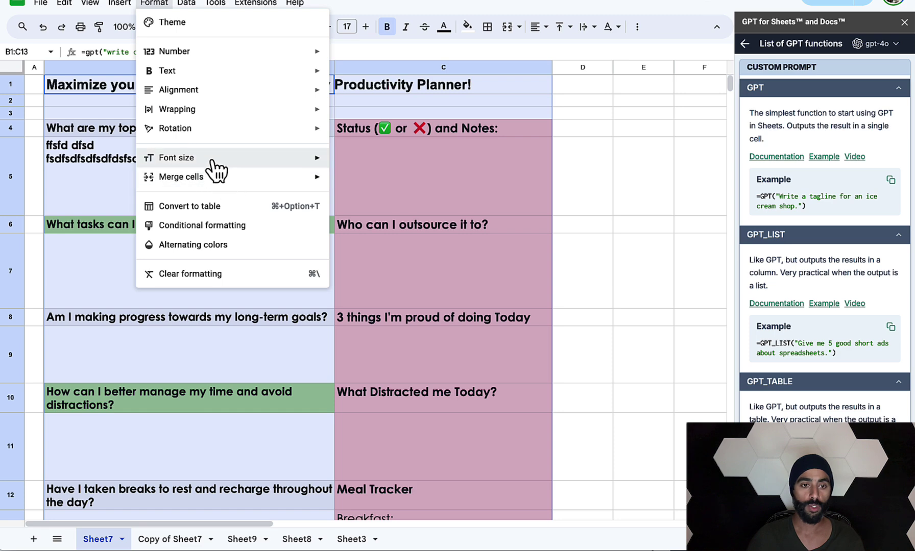
mouse_move(202, 113)
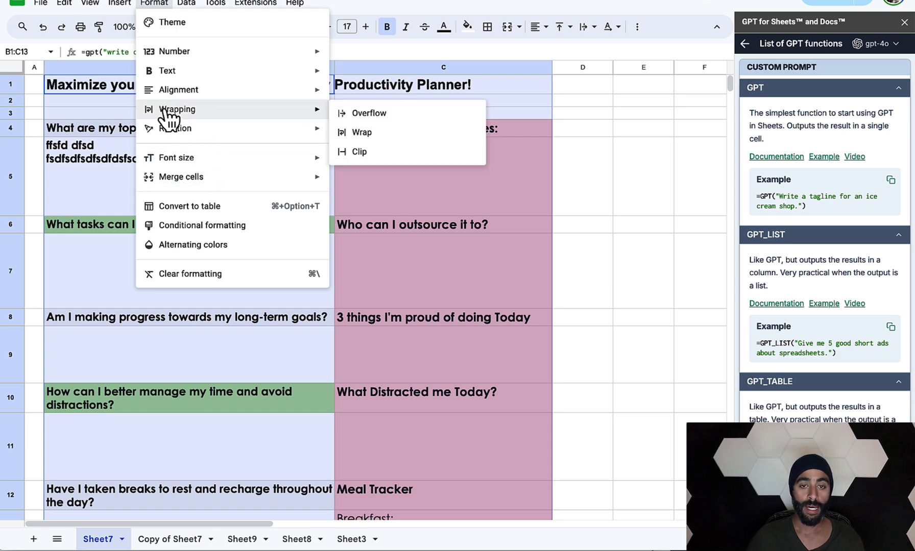
click(352, 133)
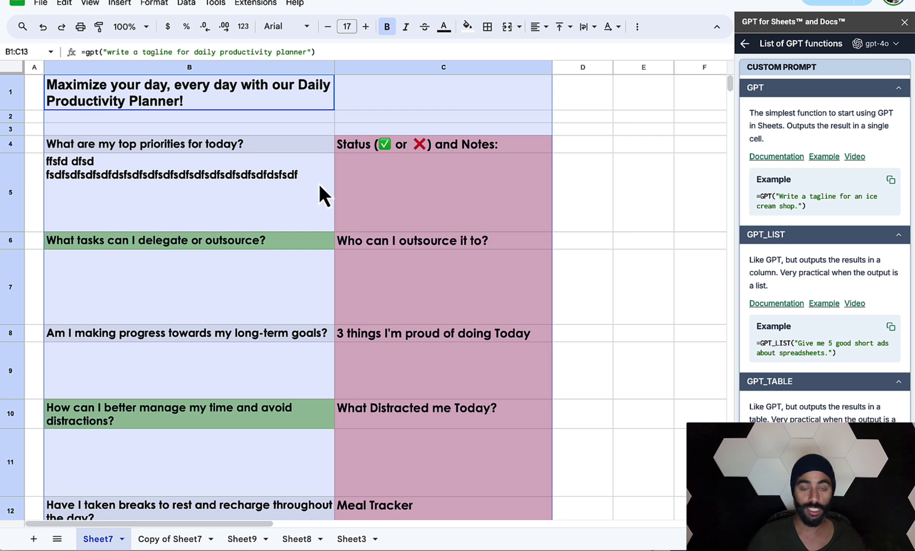
click(42, 26)
click(175, 101)
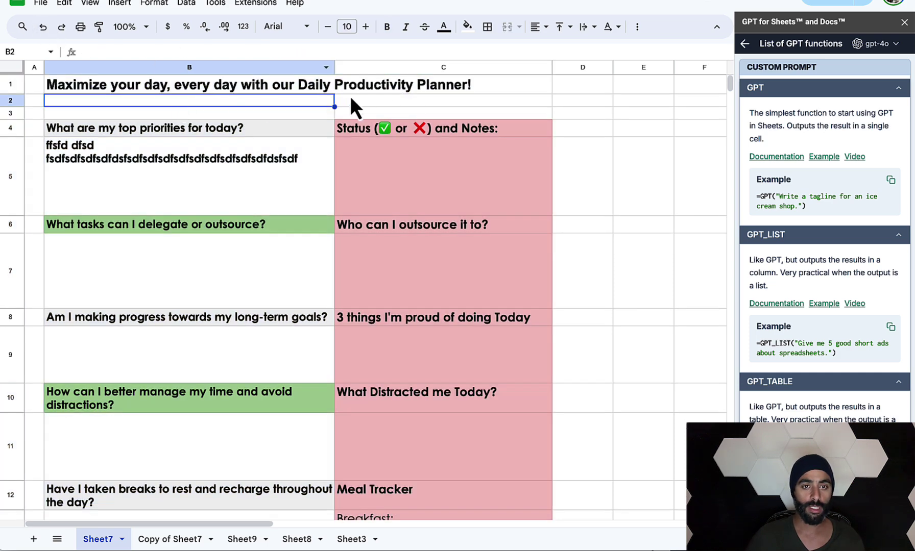
Wrap the text in B3:C13, leaving out the title row.
drag(55, 116, 507, 382)
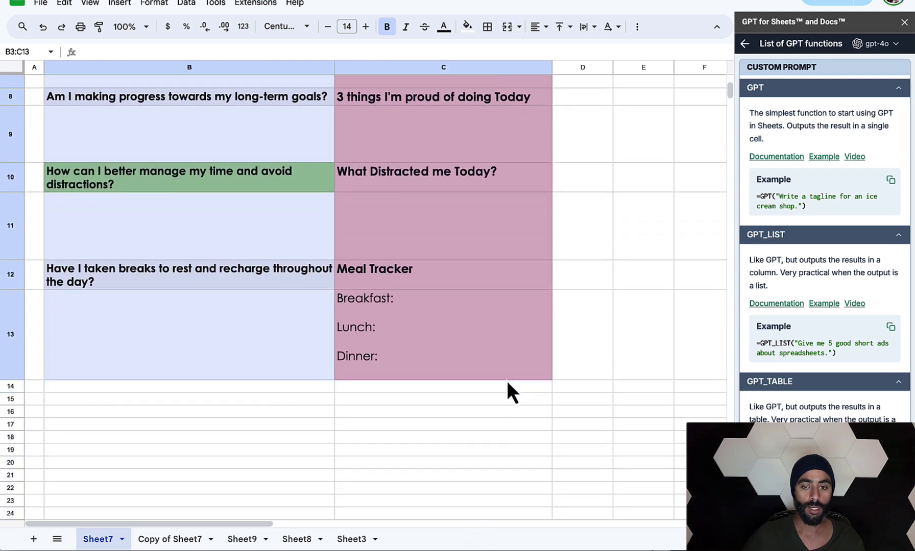
click(154, 5)
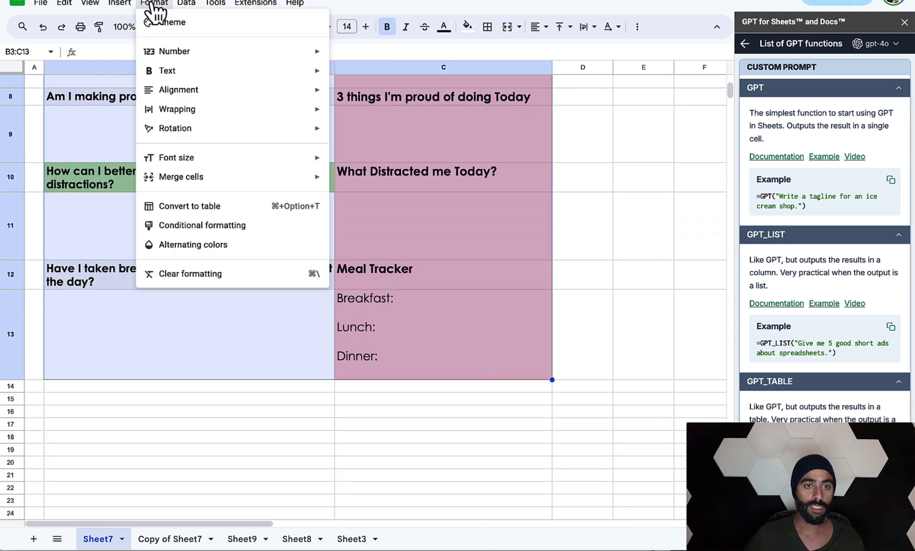
mouse_move(202, 109)
click(353, 131)
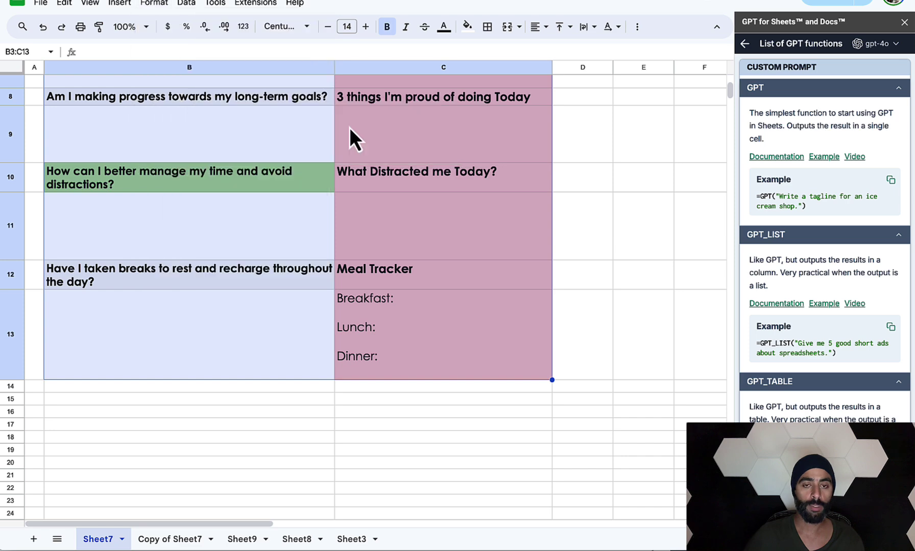
scroll(439, 211, up, 5)
click(418, 183)
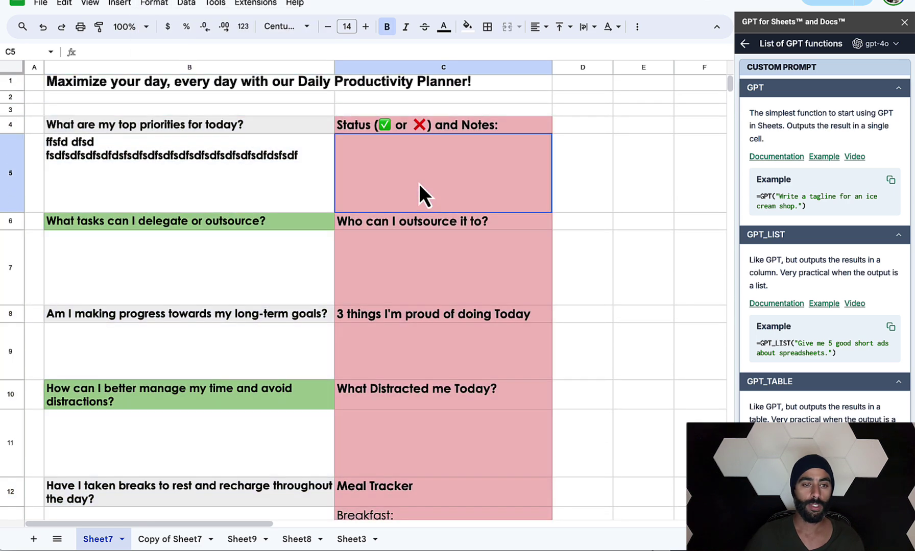
Delete the filler text from answer cell B5.
double_click(199, 163)
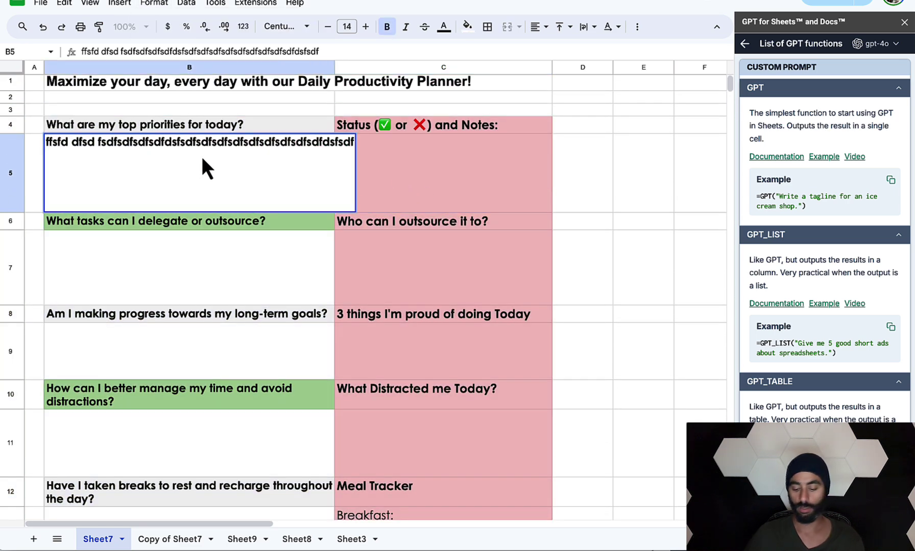
key(ctrl+a)
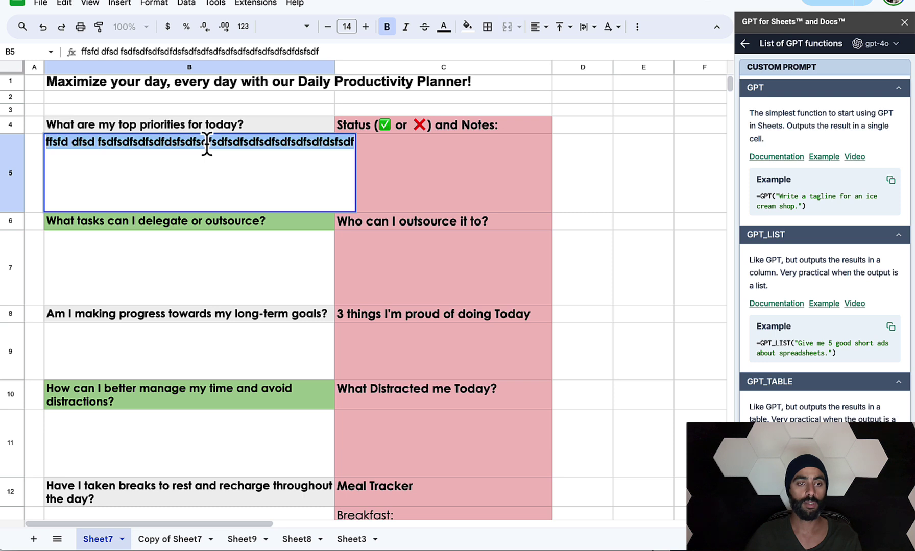
key(BackSpace)
click(655, 178)
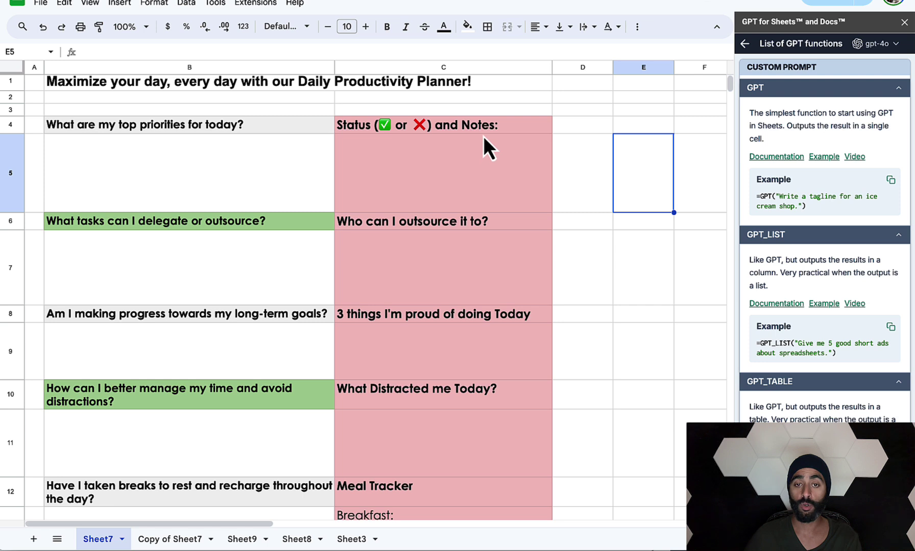
Review the planner's questions and companion prompts from the status and notes cells down to the meal tracker.
double_click(422, 154)
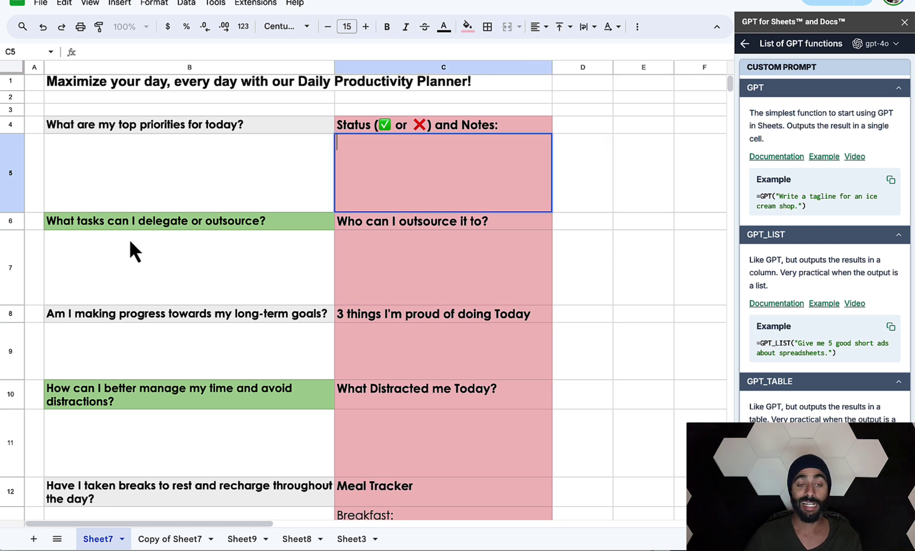
click(426, 256)
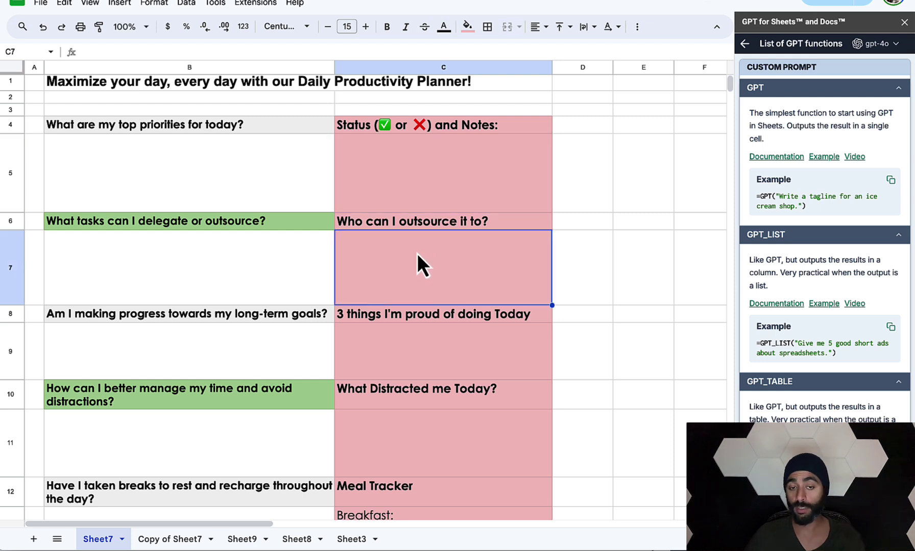
scroll(420, 264, down, 1)
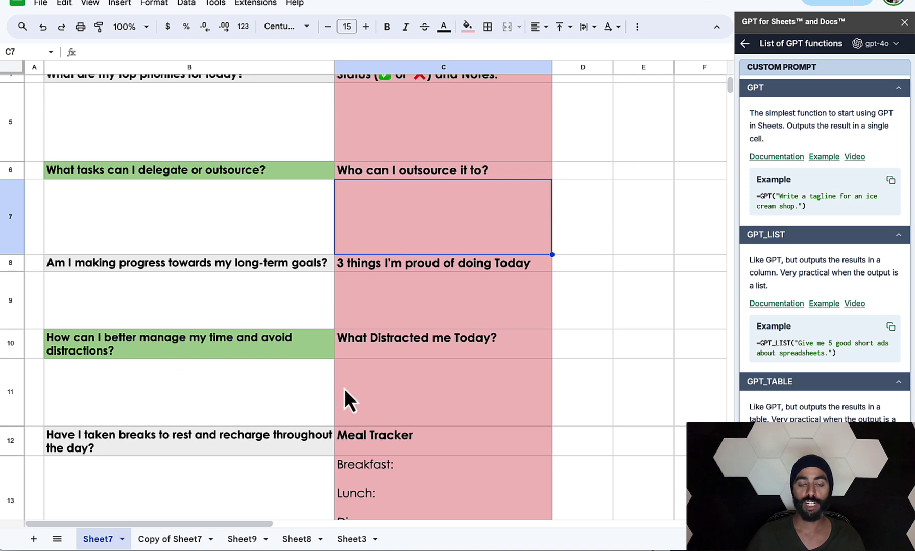
click(382, 347)
scroll(447, 393, down, 2)
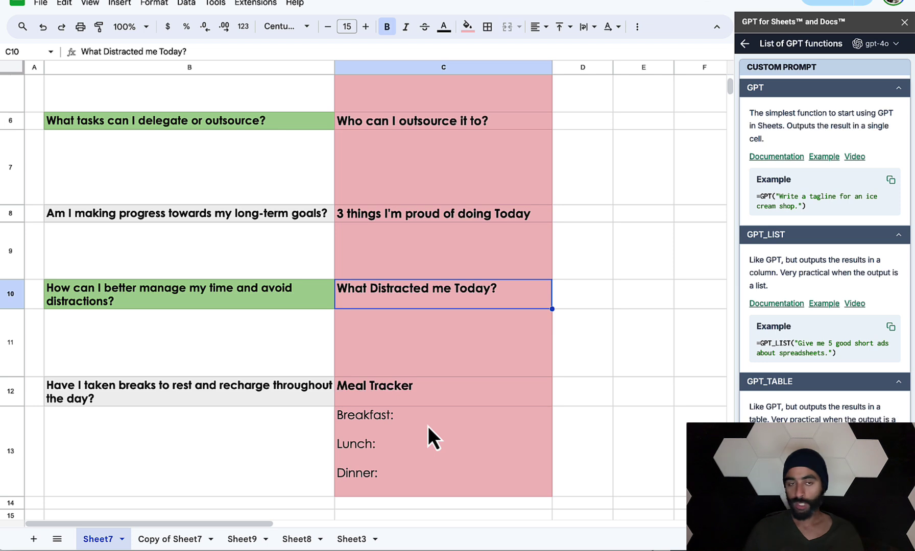
scroll(441, 394, up, 3)
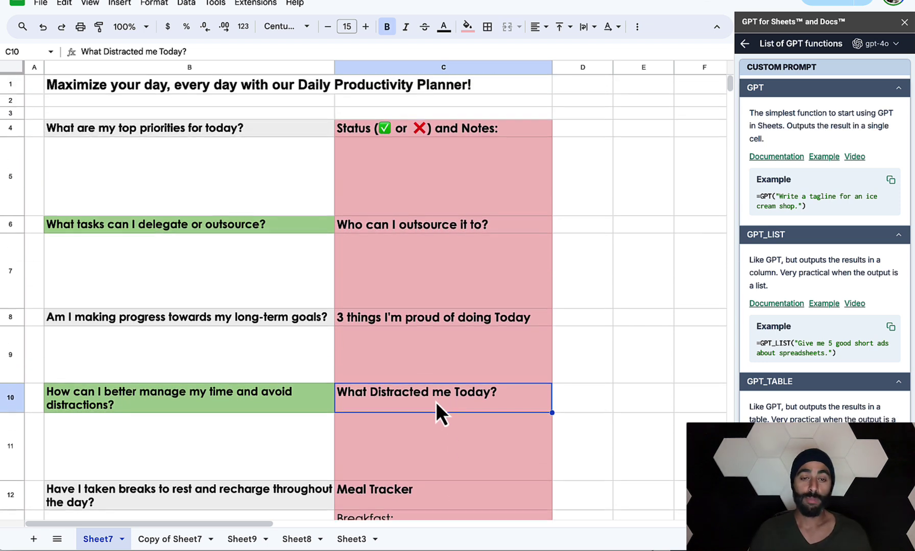
scroll(439, 400, down, 2)
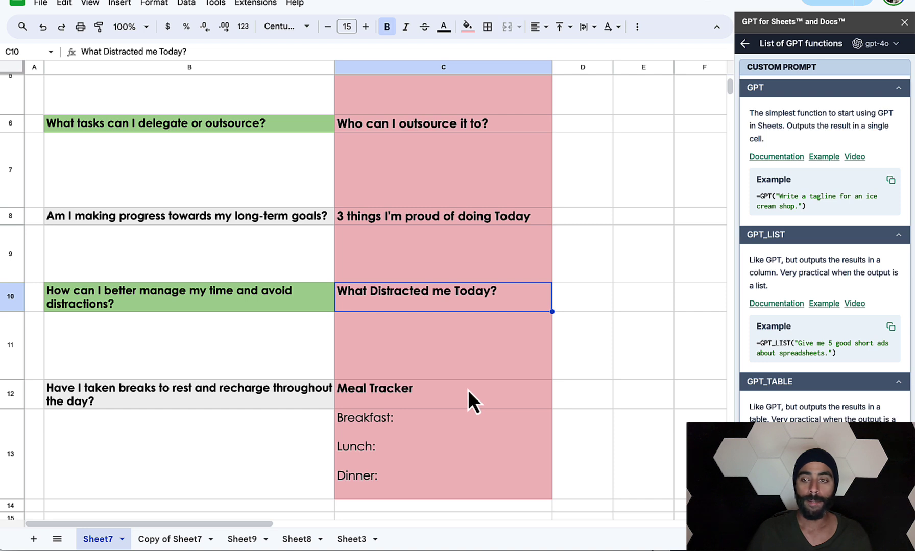
scroll(746, 56, down, 1)
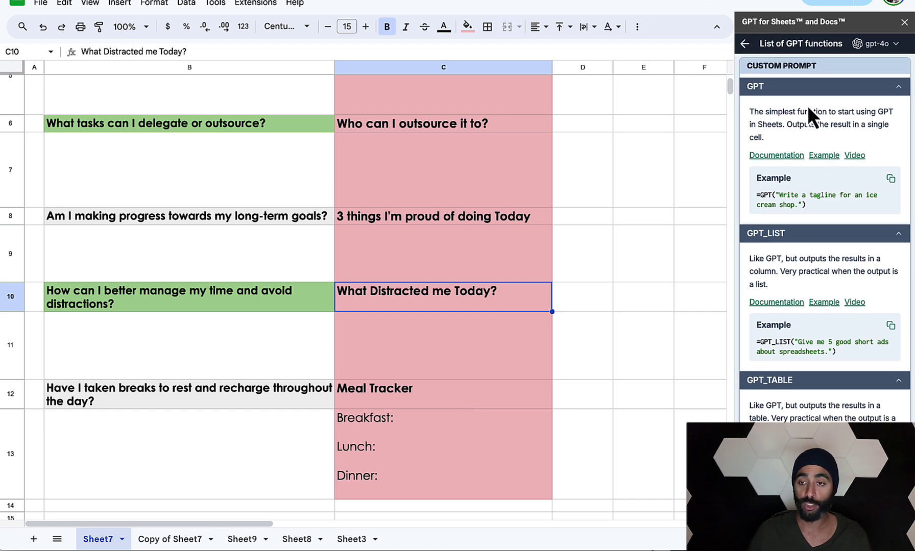
scroll(538, 229, up, 2)
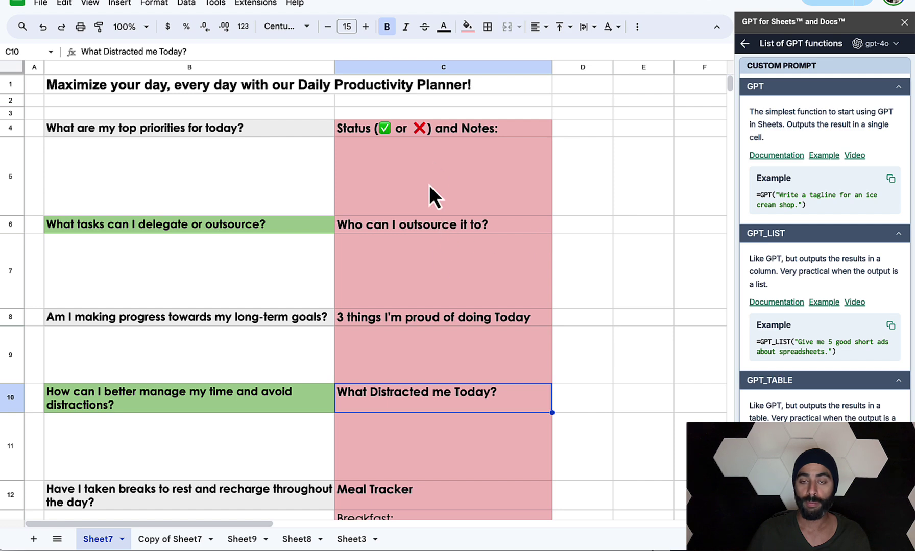
scroll(477, 210, down, 2)
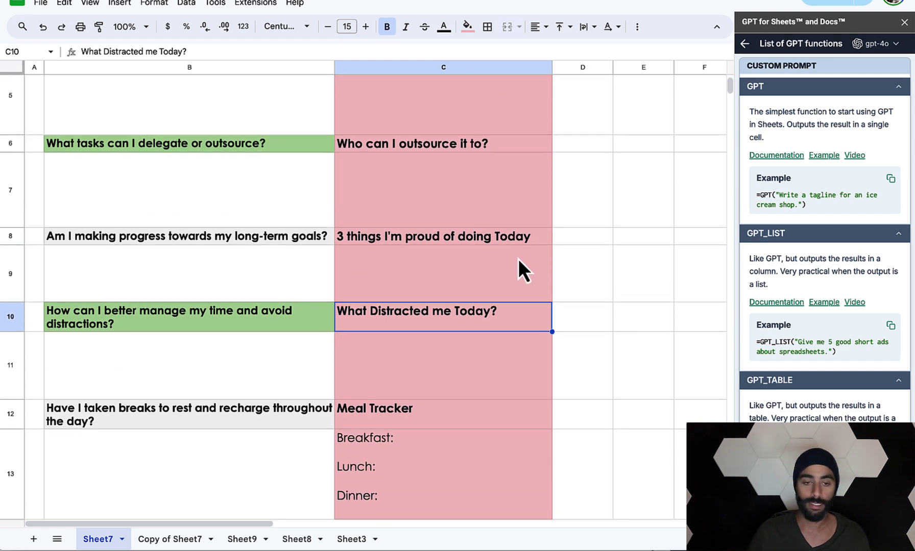
scroll(511, 260, down, 1)
scroll(506, 261, up, 4)
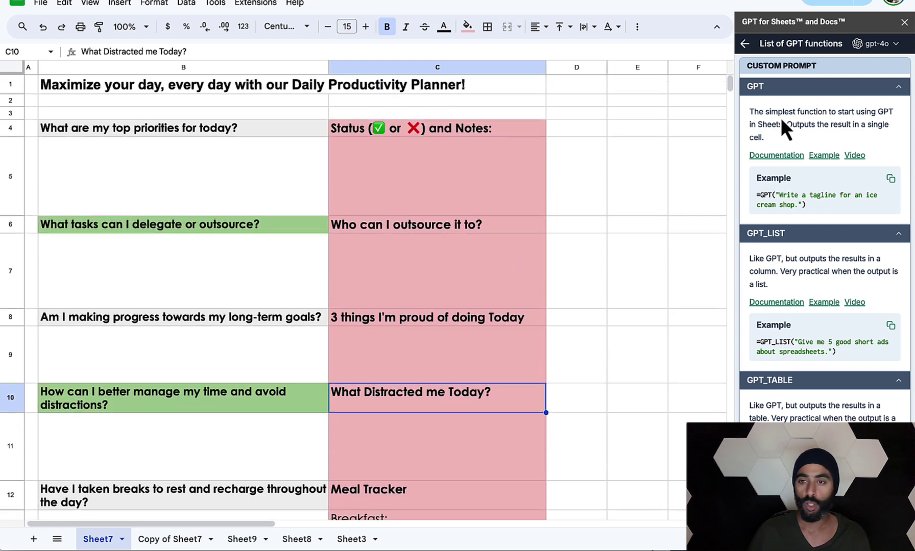
click(622, 104)
text(=g)
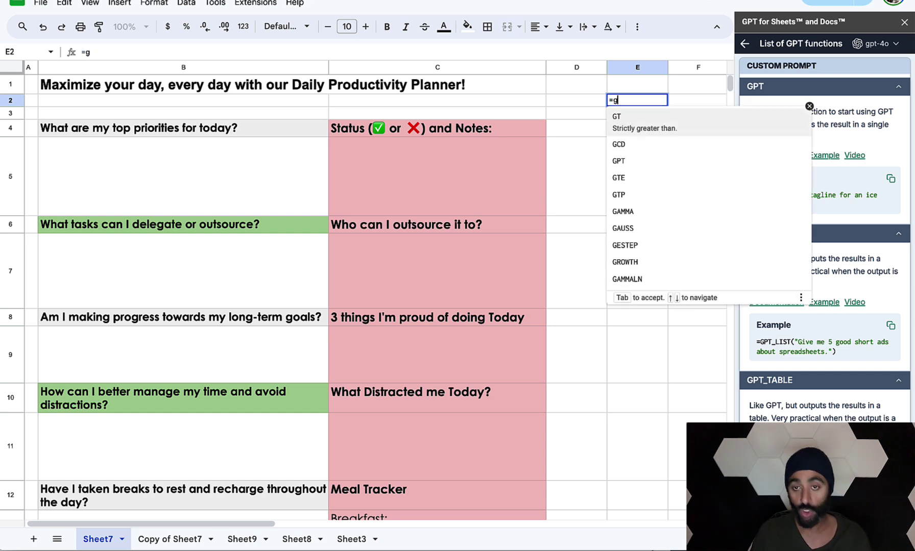
text(pt)
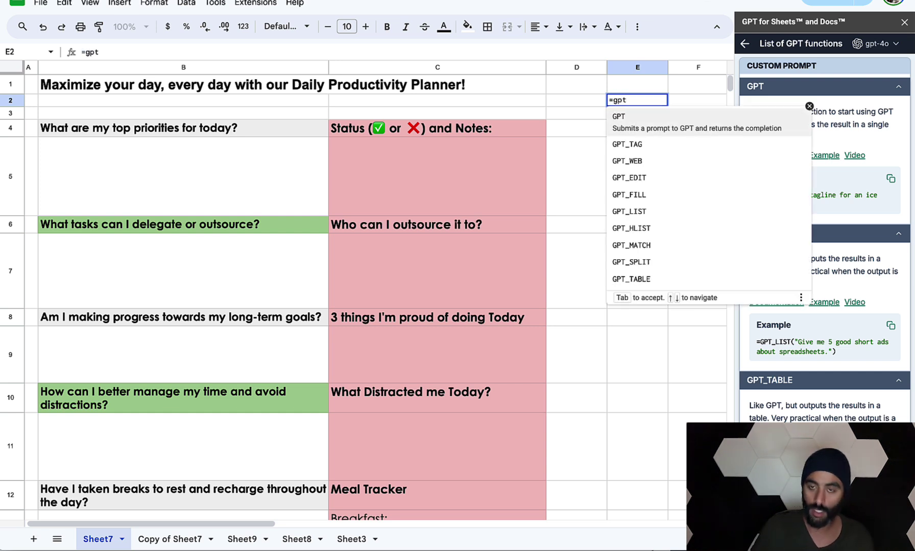
text(_)
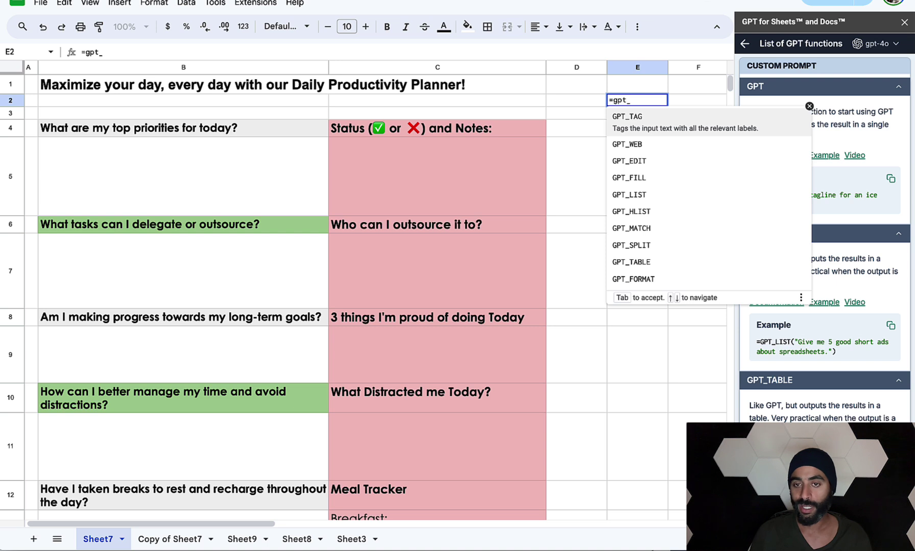
text(lis)
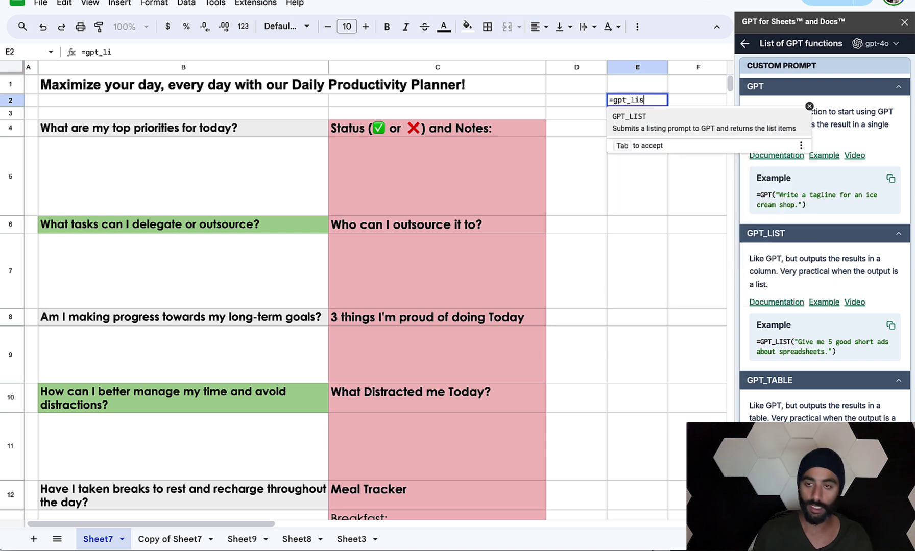
text(t("")
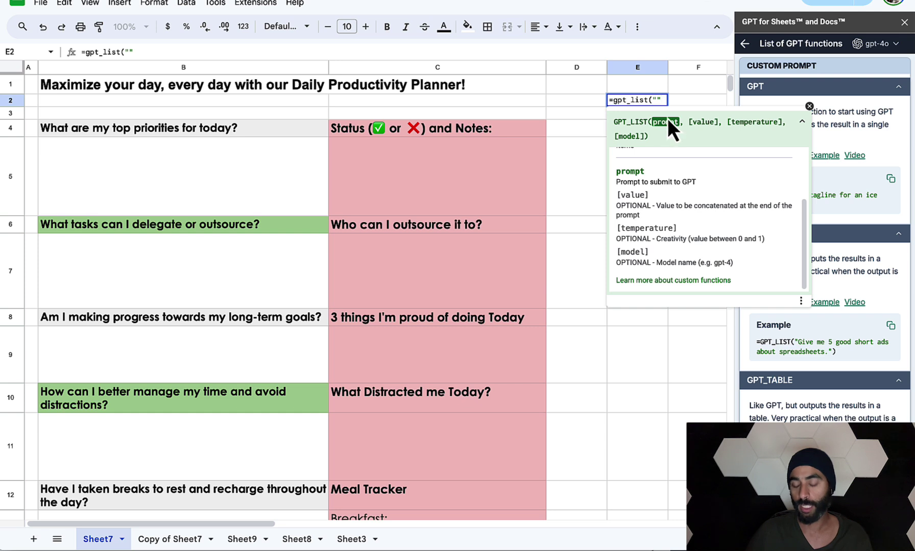
key(BackSpace)
key(BackSpace)
key(BackSpace)
key(BackSpace)
key(BackSpace)
key(BackSpace)
key(BackSpace)
key(BackSpace)
key(BackSpace)
key(BackSpace)
key(BackSpace)
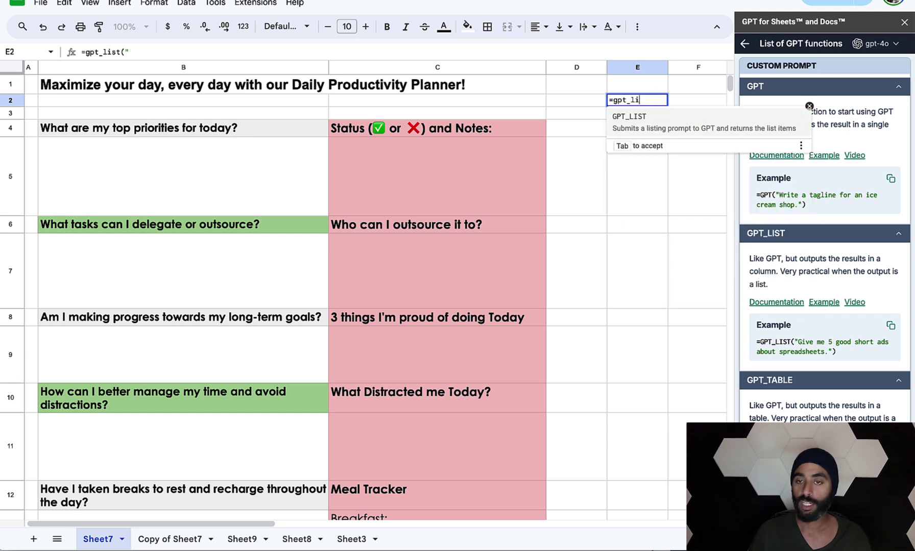
key(BackSpace)
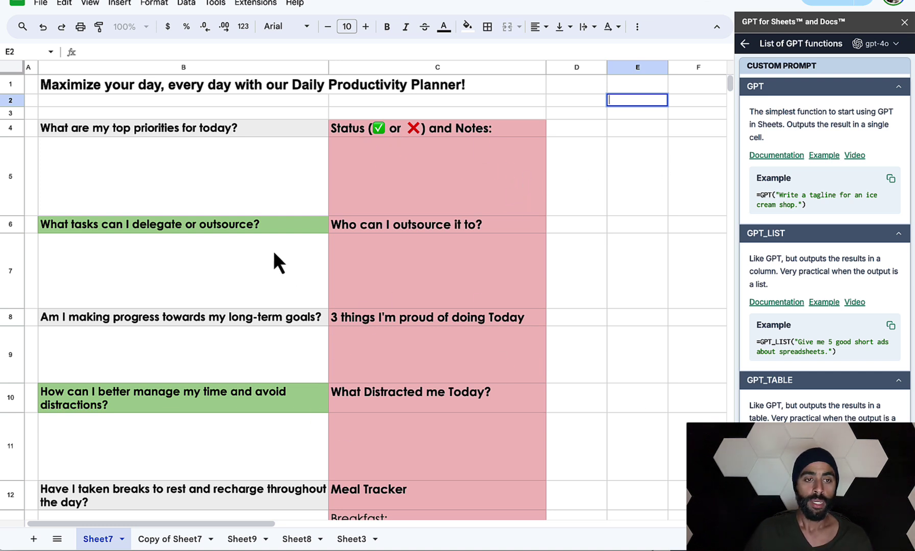
scroll(348, 270, down, 5)
scroll(348, 270, down, 10)
scroll(346, 272, up, 15)
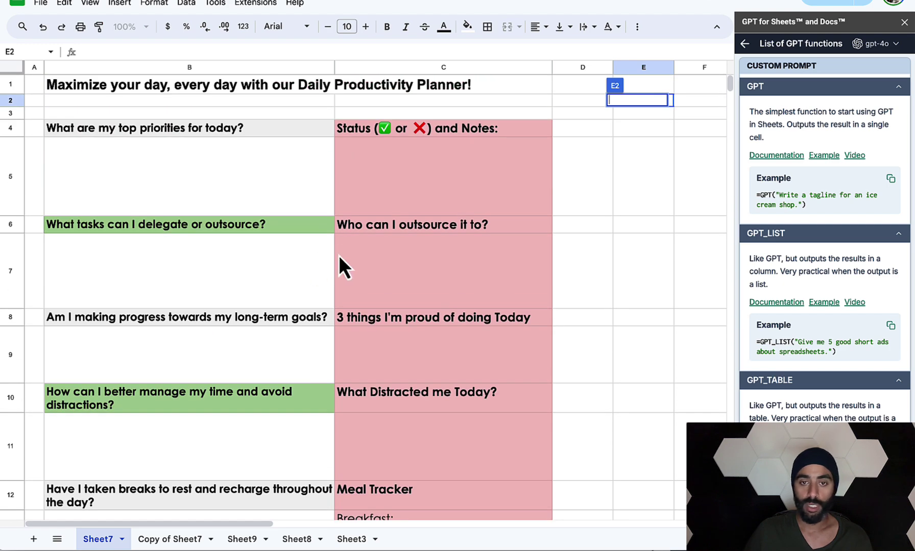
scroll(365, 258, down, 3)
scroll(364, 257, down, 3)
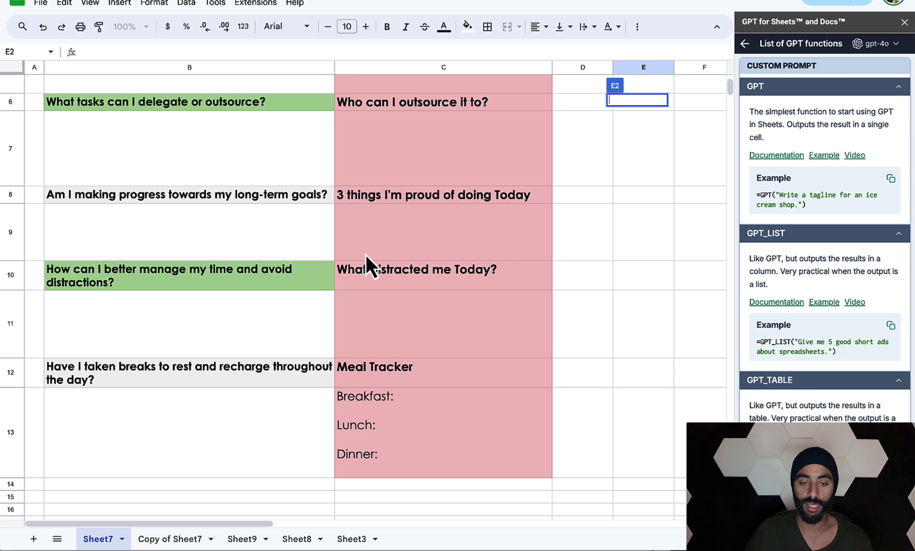
scroll(366, 255, up, 5)
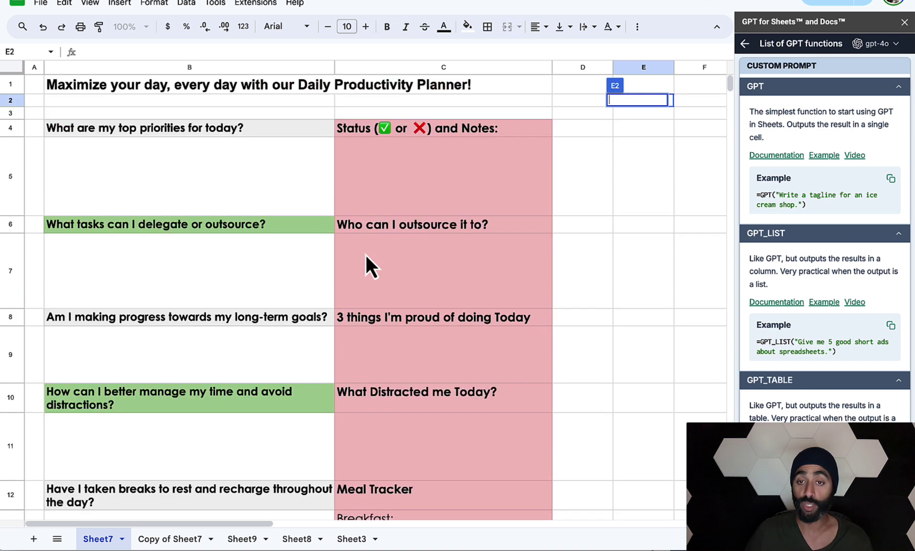
click(583, 252)
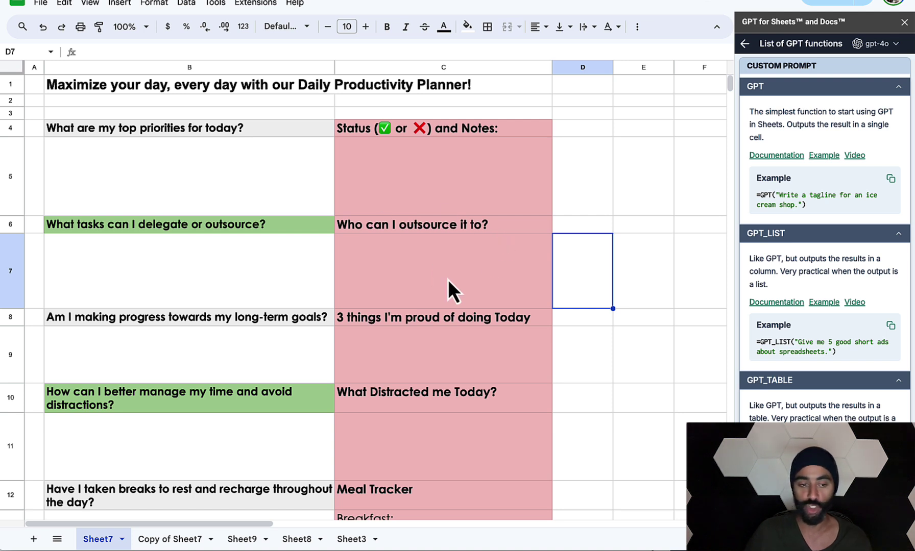
Rename the planner sheet from Sheet7 to Day1.
double_click(97, 541)
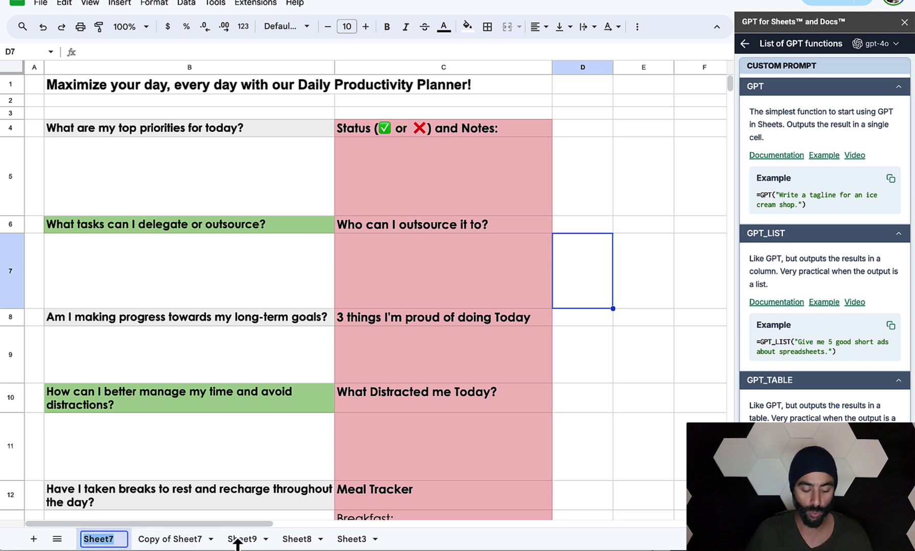
text(Da)
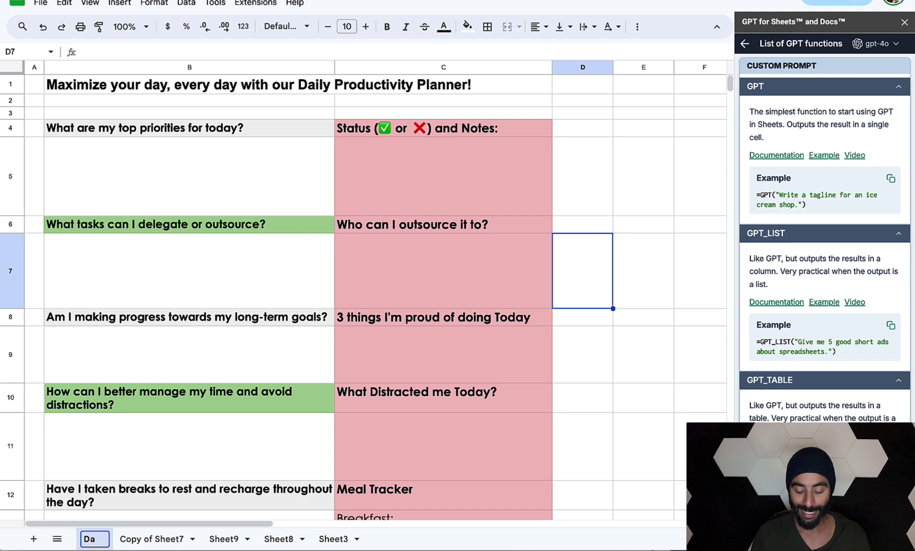
text(y1)
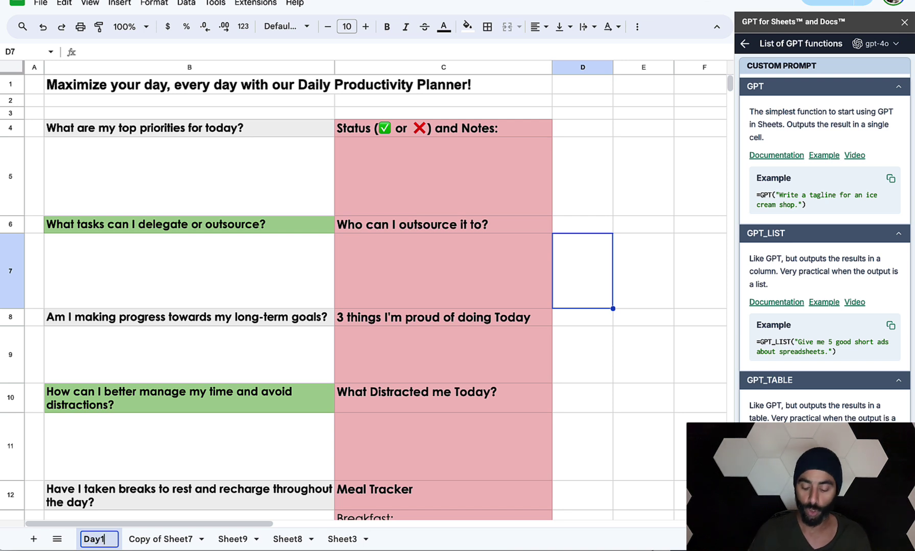
key(Return)
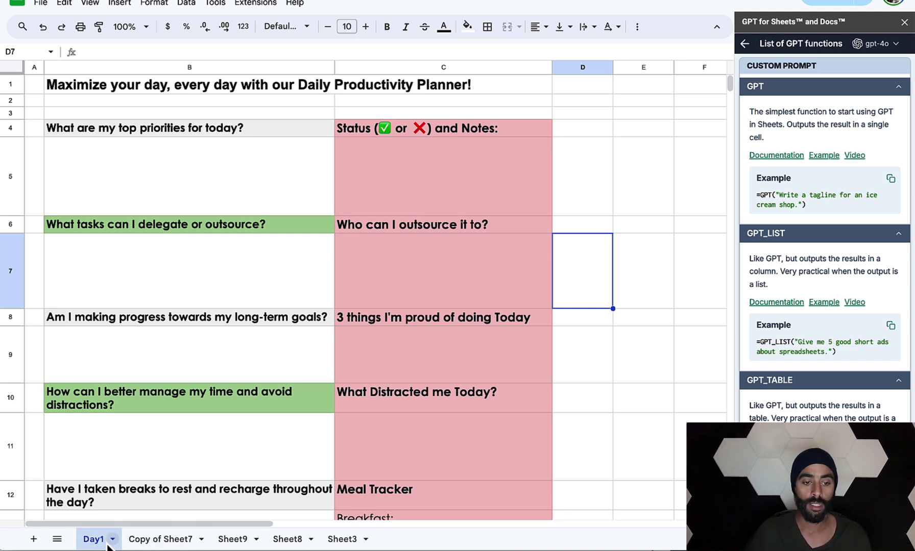
Duplicate the Day1 sheet and name the copy Day 2.
right_click(98, 545)
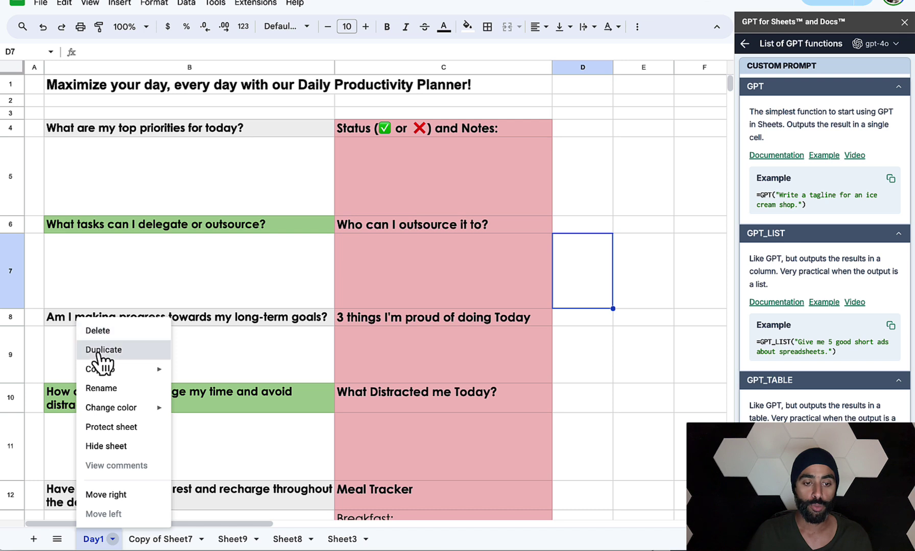
click(128, 350)
double_click(152, 544)
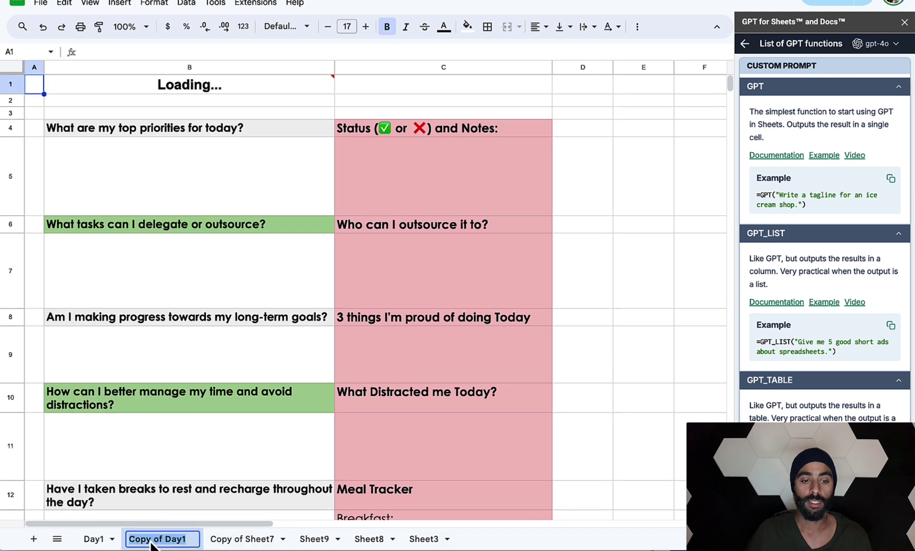
text(Day 2)
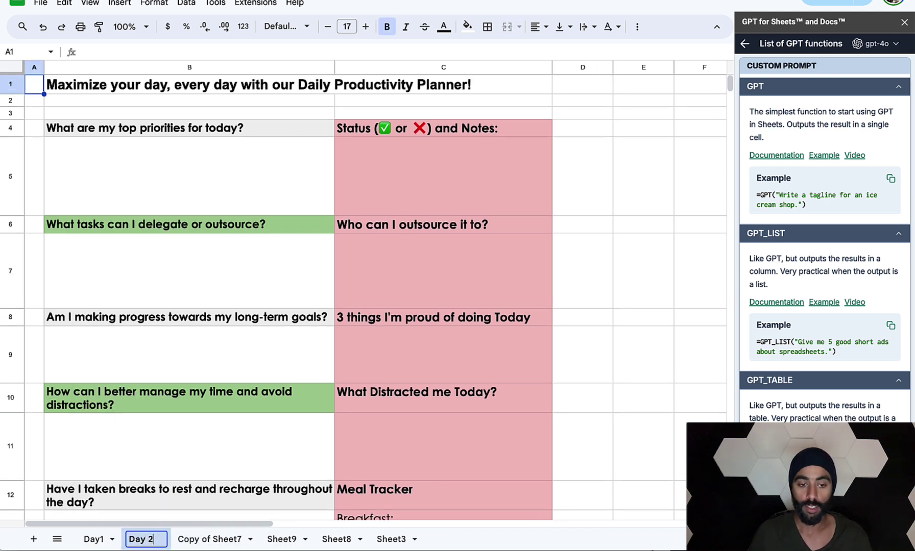
click(603, 473)
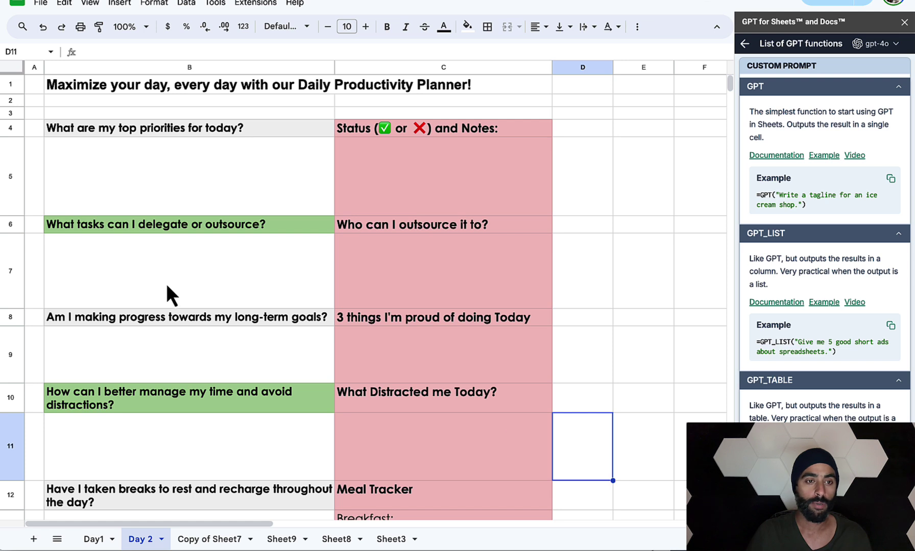
Widen column A on the Day 2 sheet and enter the label Day 2 in cell A1.
drag(43, 68, 89, 68)
click(49, 82)
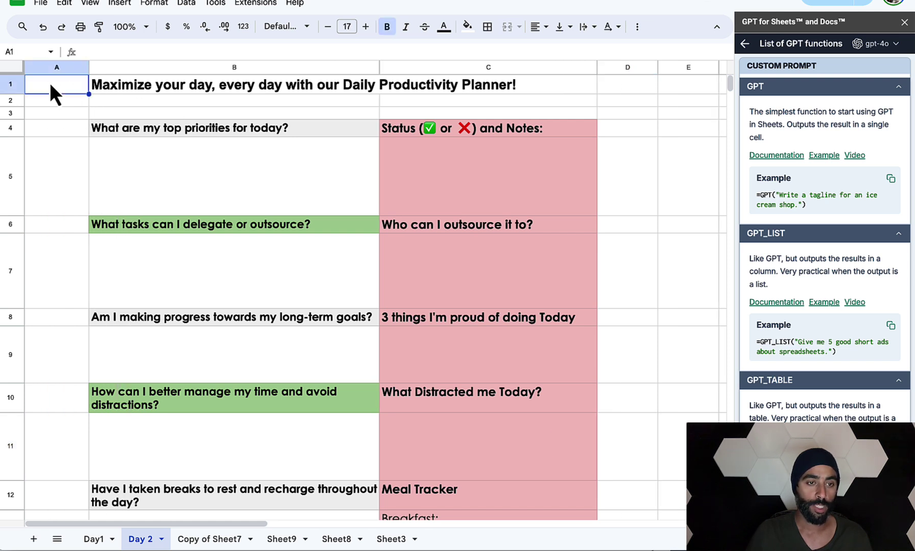
text(D)
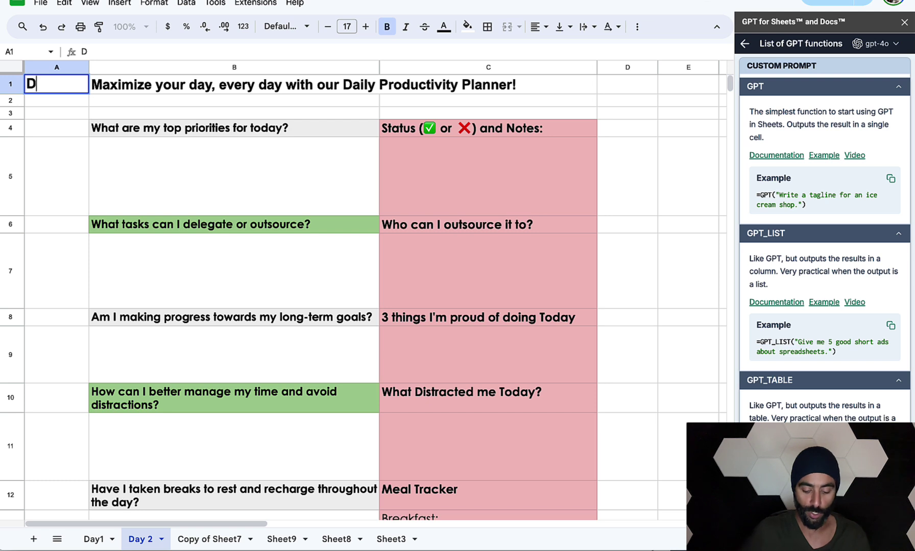
text(ay 2)
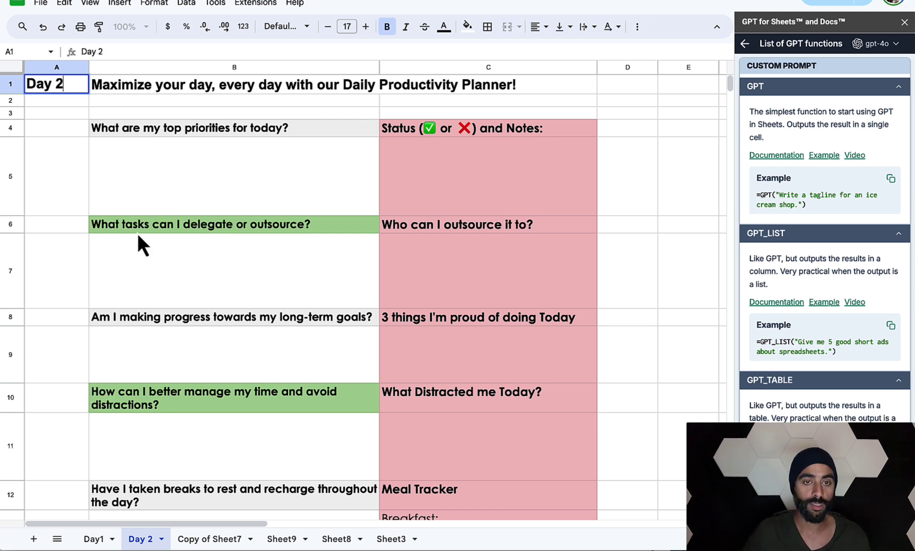
Set the font of the Day 2 label in A1 to Century Gothic.
drag(74, 84, 32, 82)
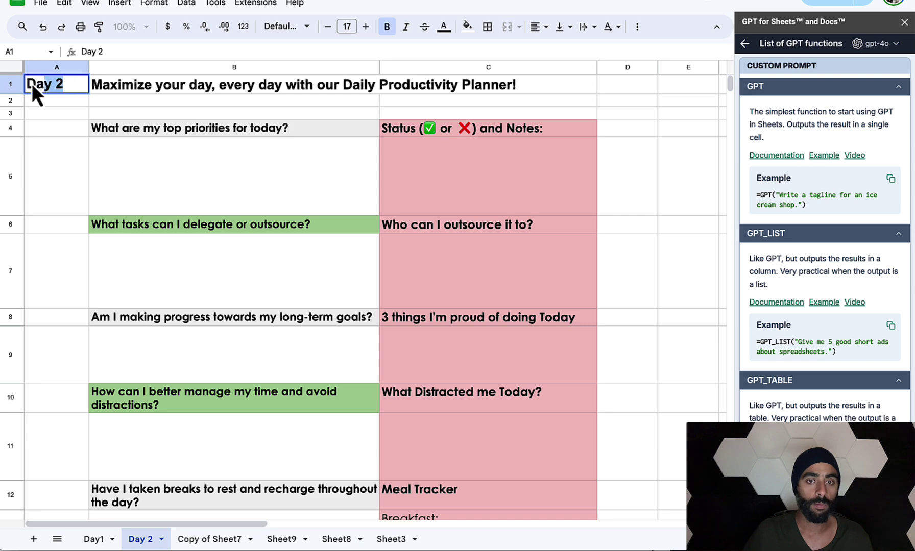
click(296, 28)
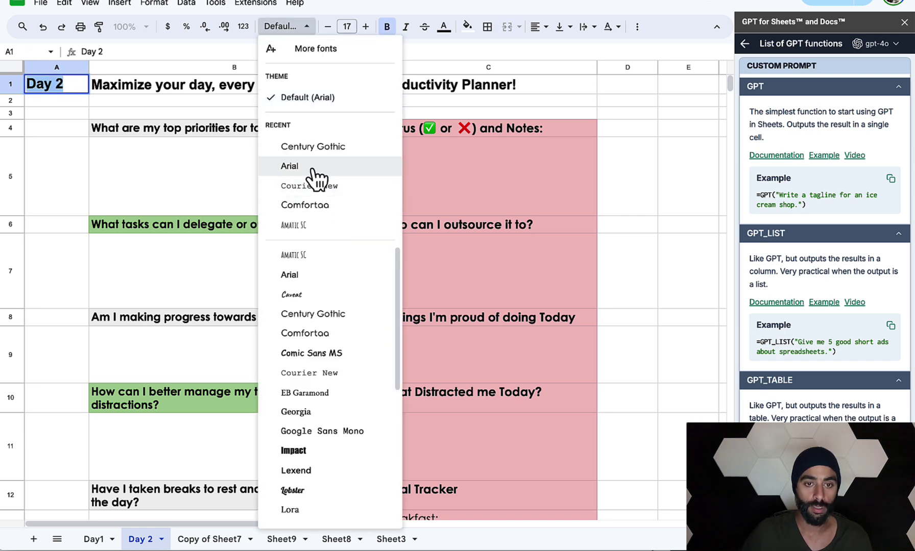
click(313, 147)
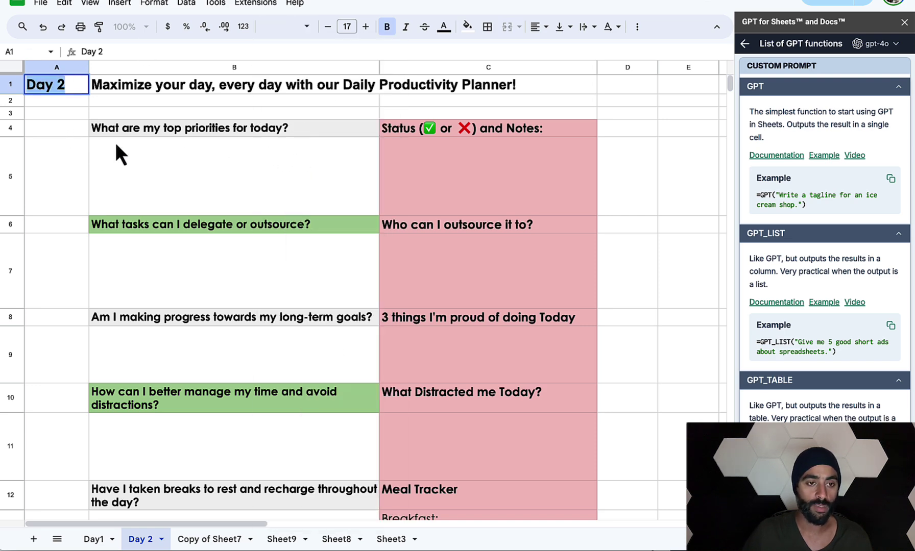
Try yellow, light gray and white as the fill color of cell A1.
click(467, 26)
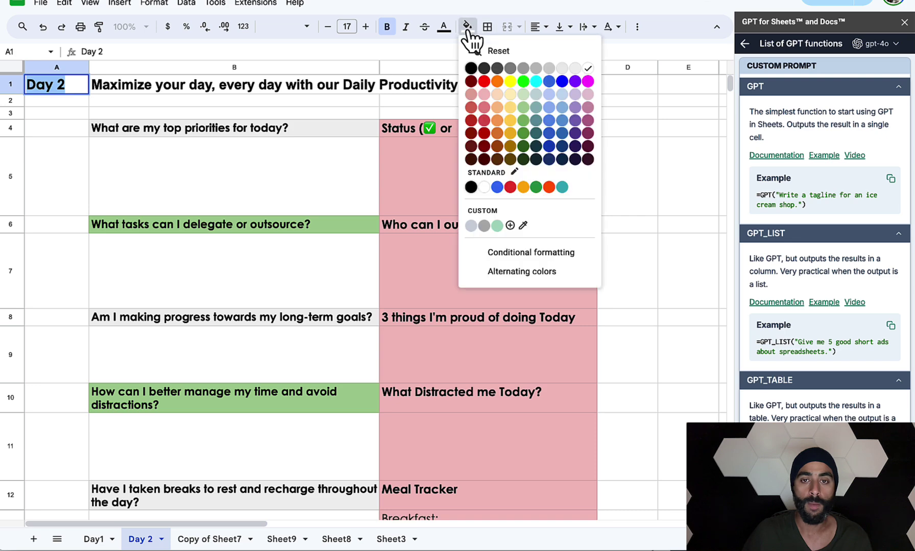
click(510, 82)
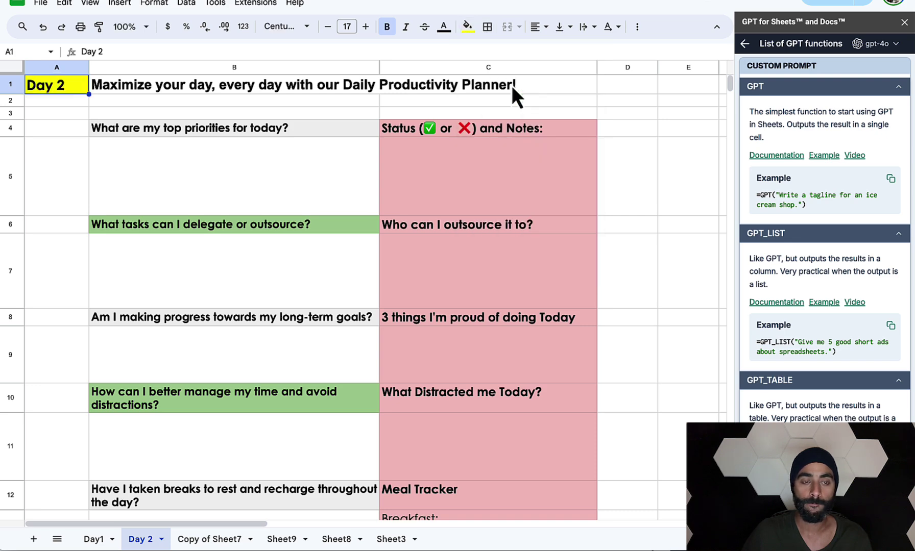
click(468, 33)
click(581, 70)
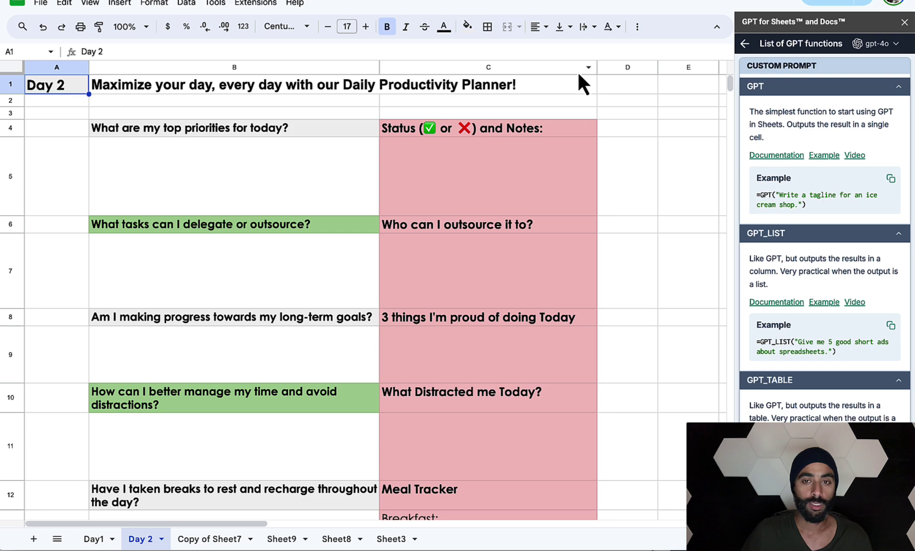
click(467, 28)
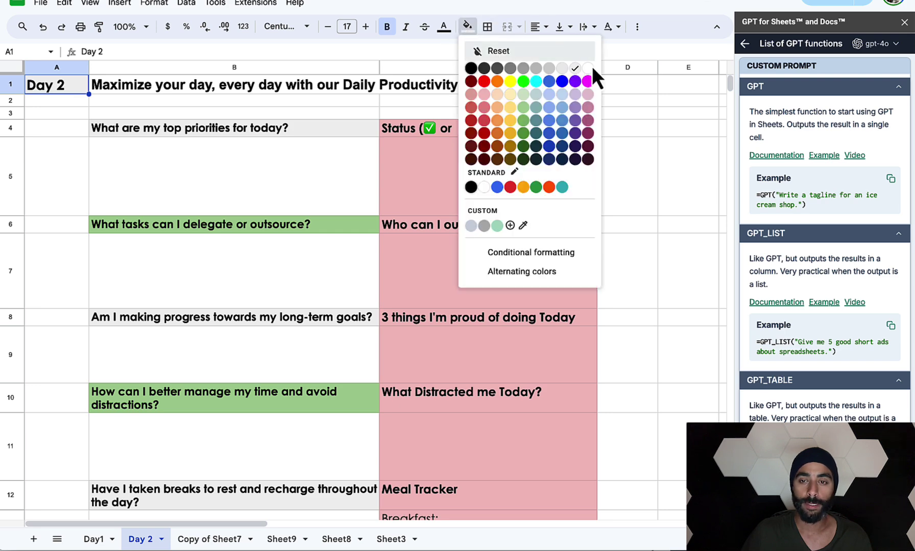
click(589, 69)
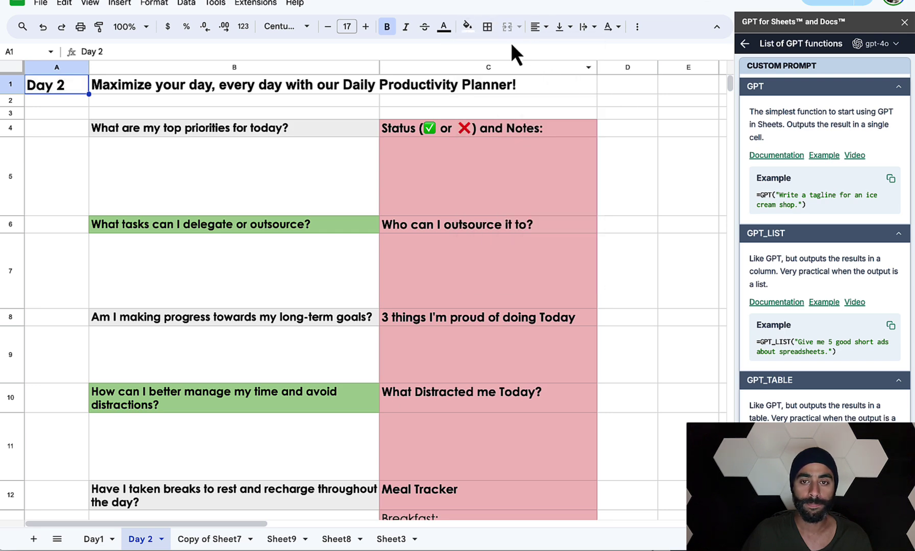
Fill the Day 2 label cell A1 with dark green.
click(467, 28)
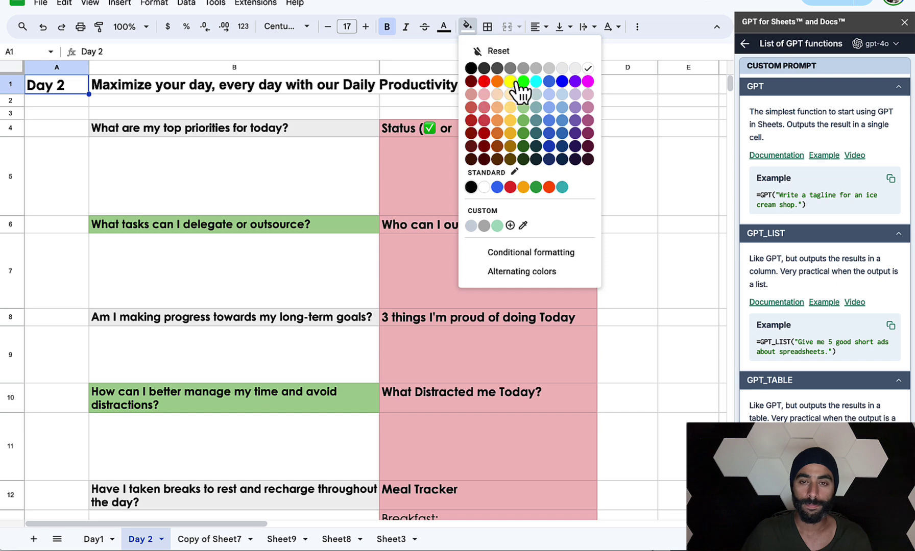
click(524, 134)
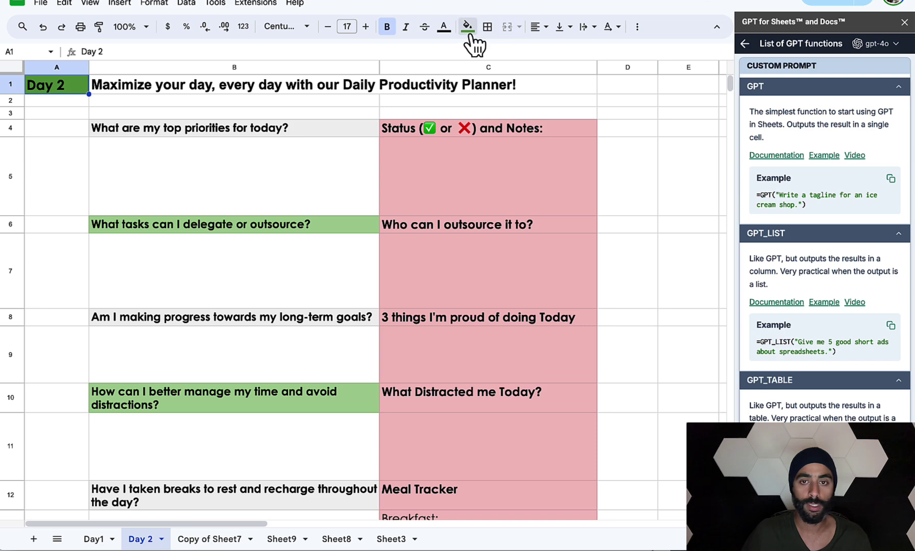
Change the fill color of the Day 2 label cell A1 to light green.
click(467, 27)
click(523, 120)
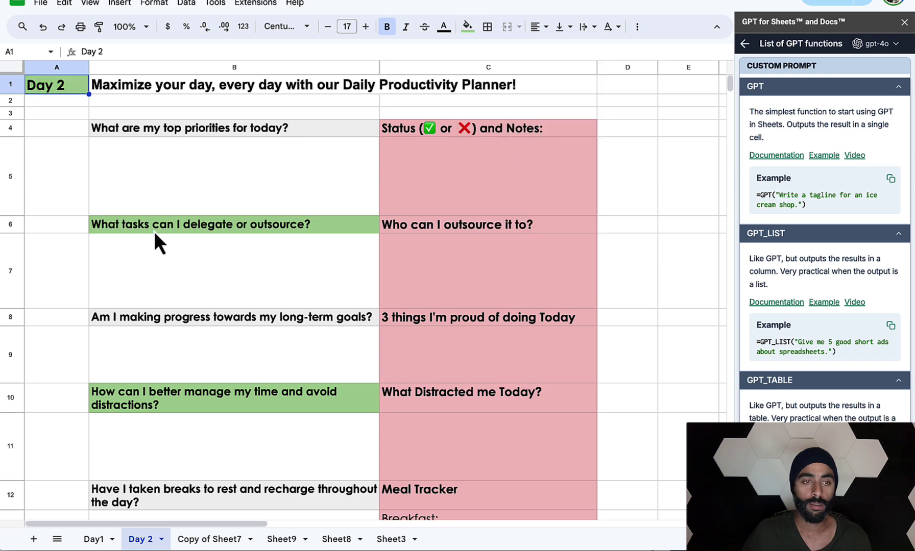
scroll(64, 365, down, 1)
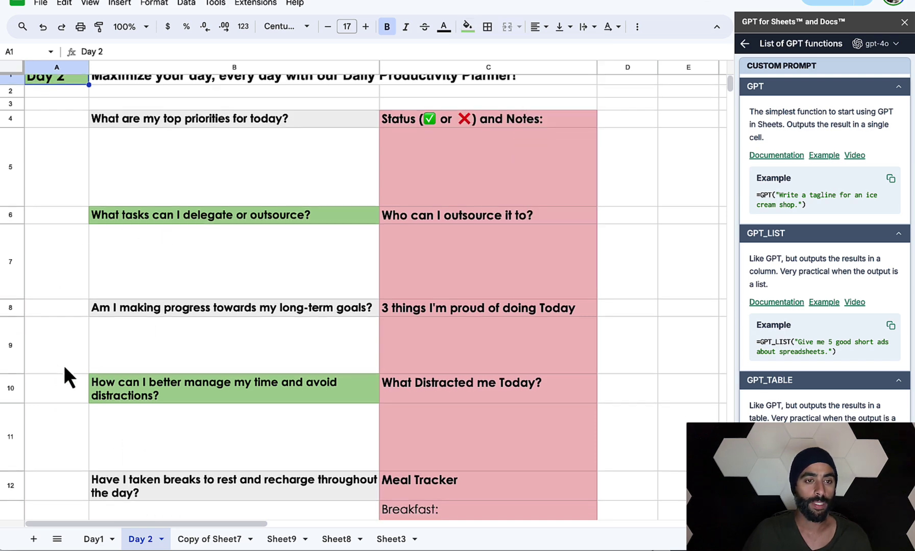
scroll(65, 369, up, 1)
Widen column A on the Day1 sheet and enter the label Day 1 in cell A1.
click(100, 539)
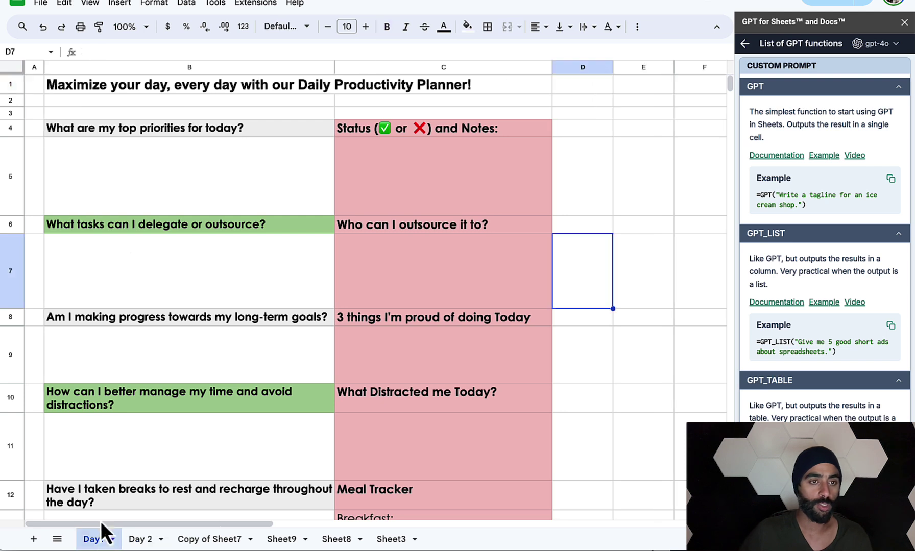
double_click(42, 68)
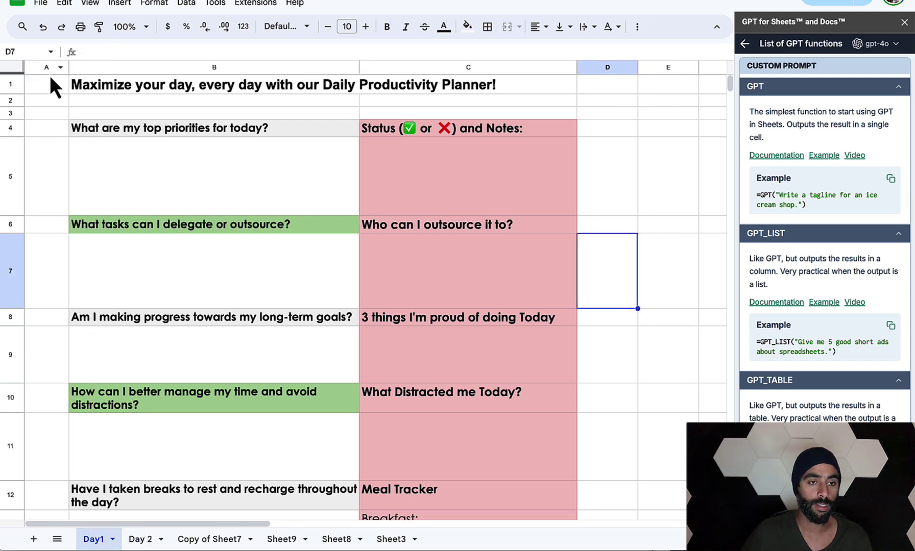
click(36, 86)
text(Day 1)
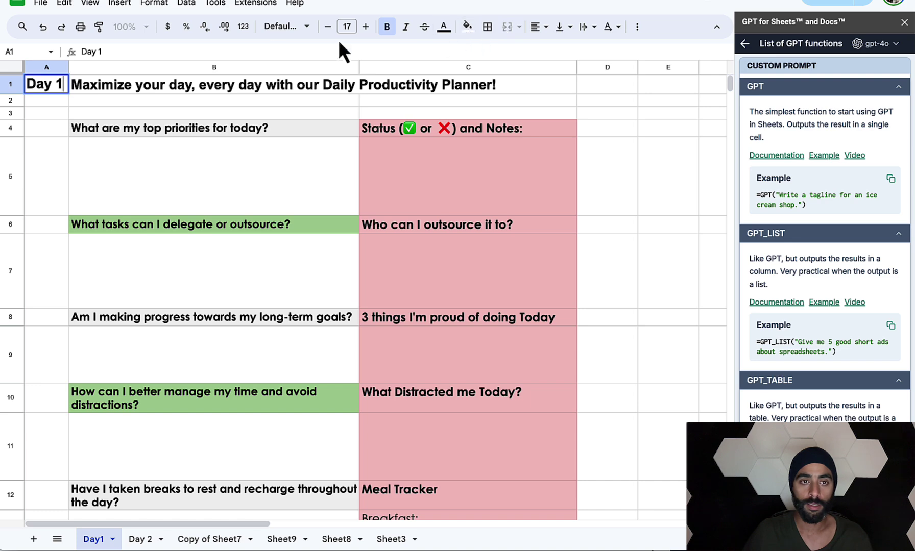
Try to set the font of the Day 1 label in A1 to Century Gothic.
click(301, 28)
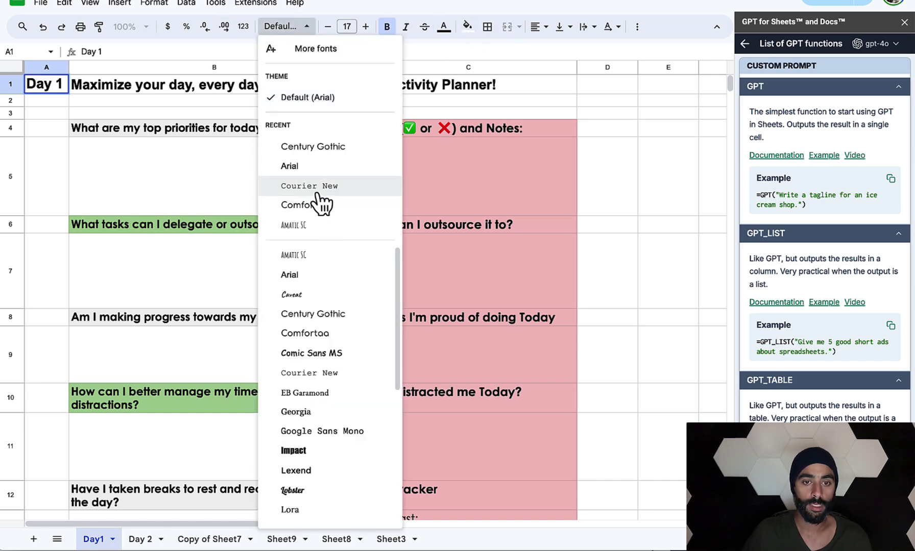
click(312, 314)
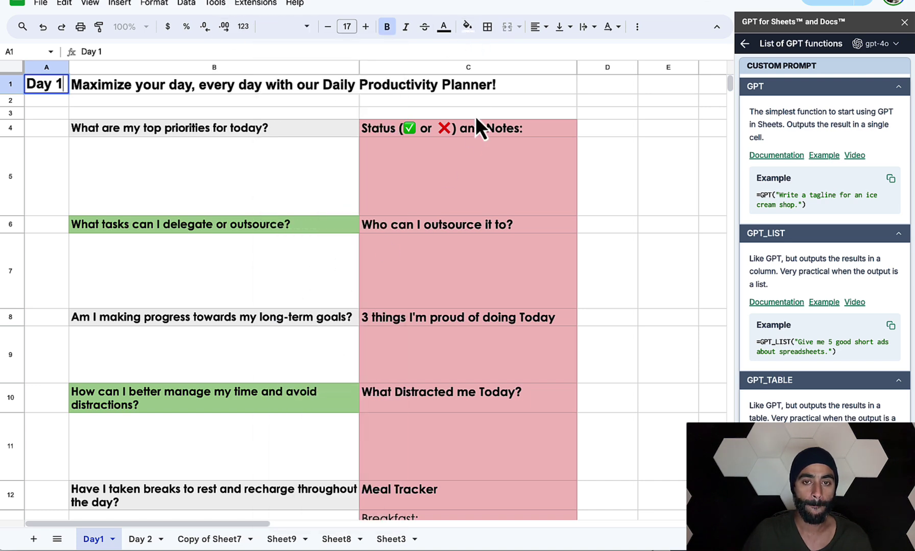
Fill the Day 1 label cell A1 with green and widen column A a little further.
click(467, 26)
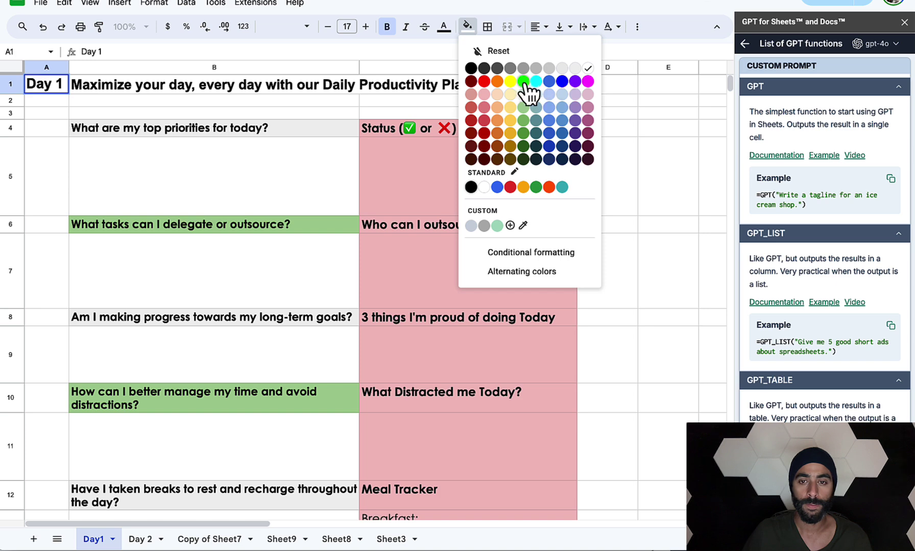
click(524, 121)
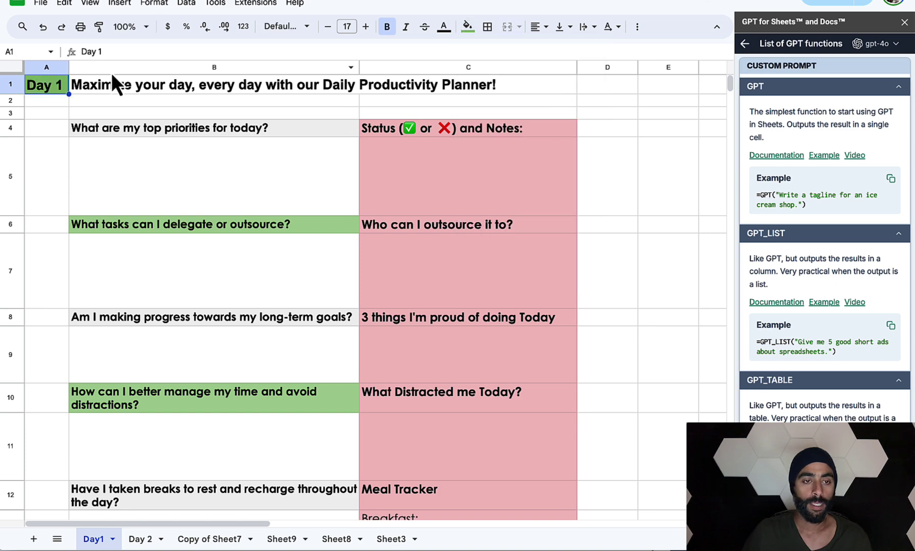
drag(69, 67, 85, 67)
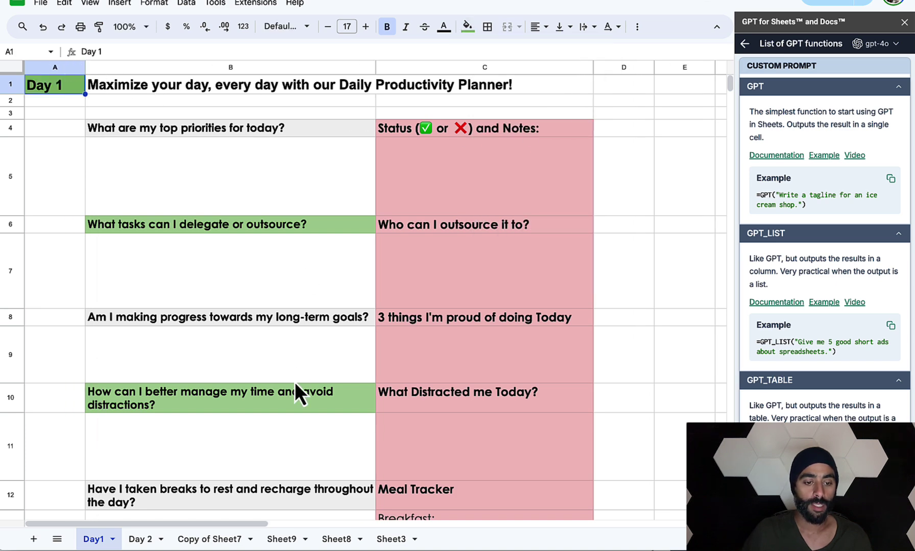
Duplicate the Day 2 sheet.
click(143, 542)
right_click(144, 541)
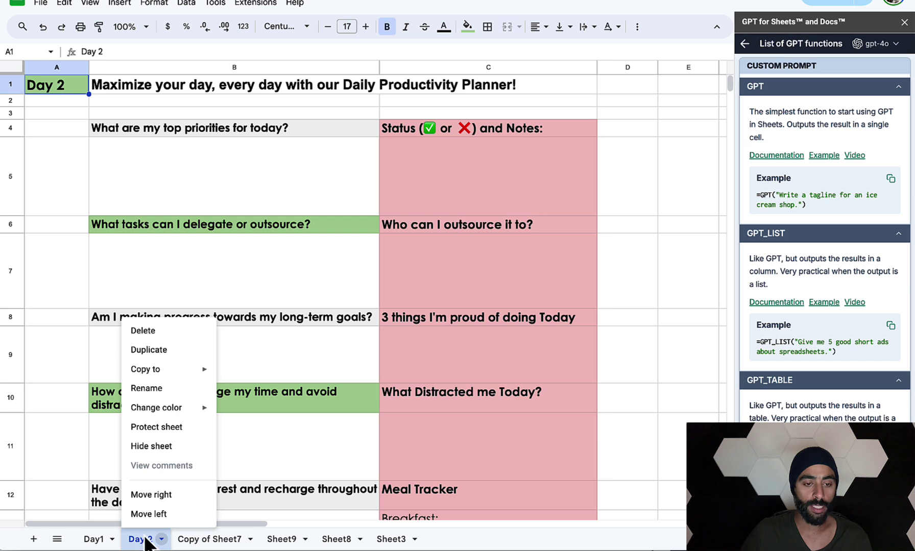
click(160, 354)
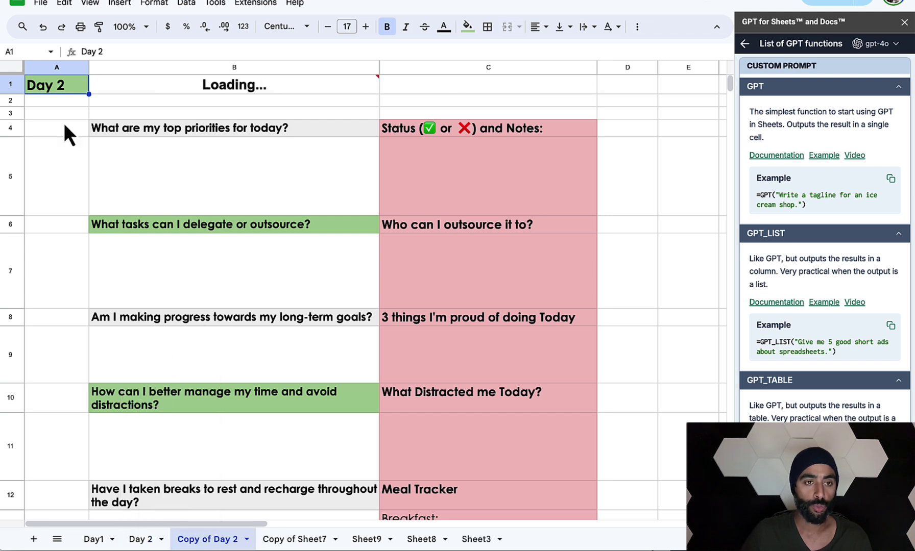
Change the label in cell A1 of the duplicated sheet to Day 3.
double_click(62, 87)
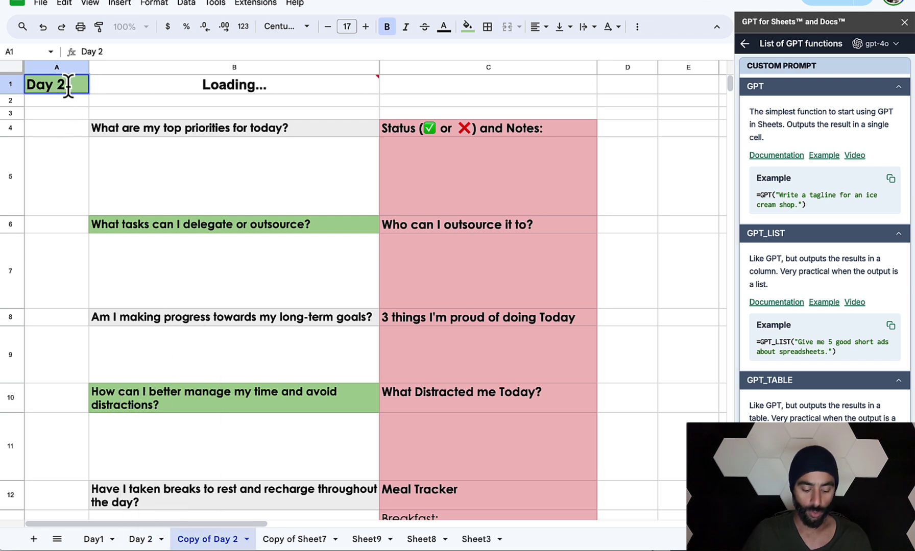
key(BackSpace)
text(3)
key(Return)
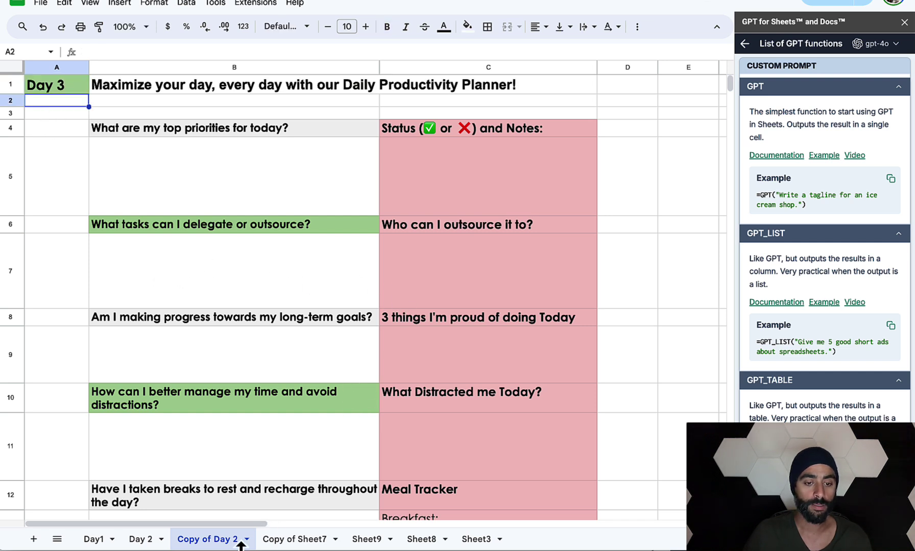
Rename the duplicated sheet as Day 3.
double_click(218, 541)
text(Day 3)
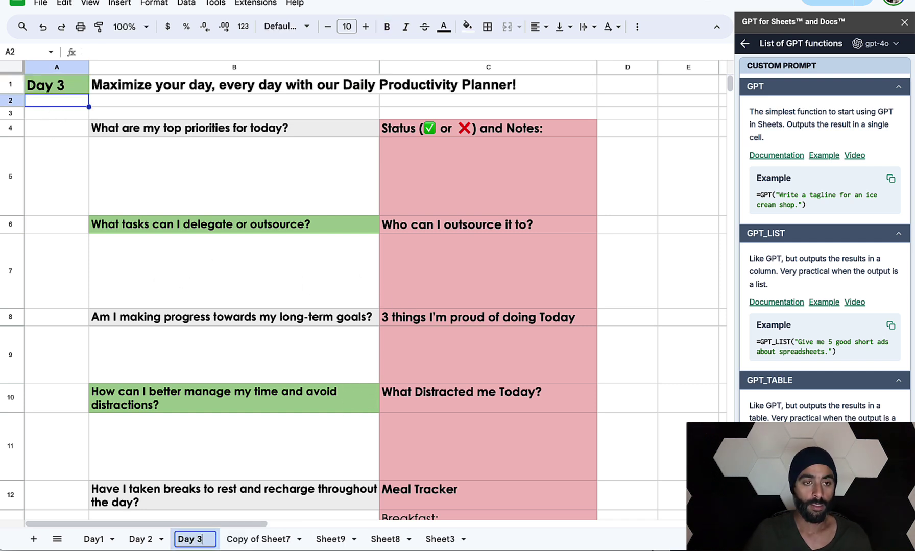
key(Return)
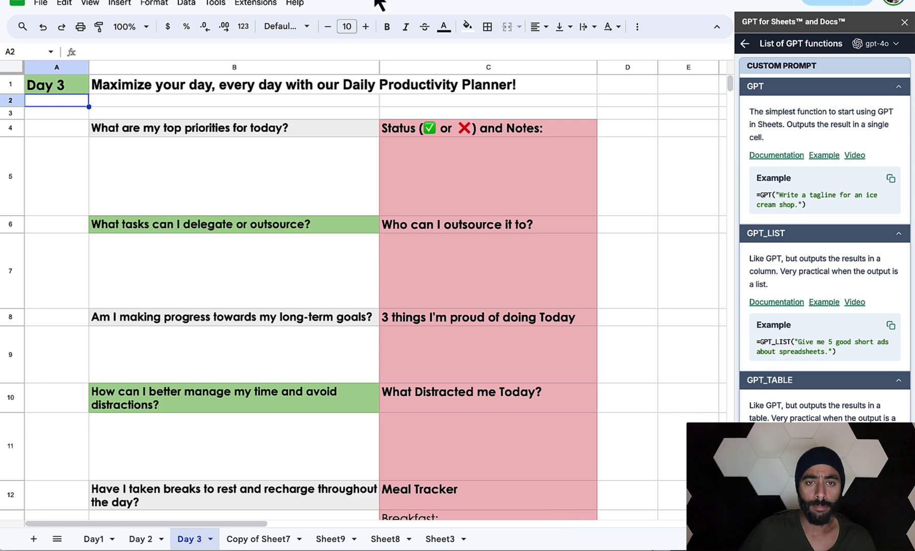
Switch to the OpenAI platform's API keys page and open the Usage page.
key(ctrl+Tab)
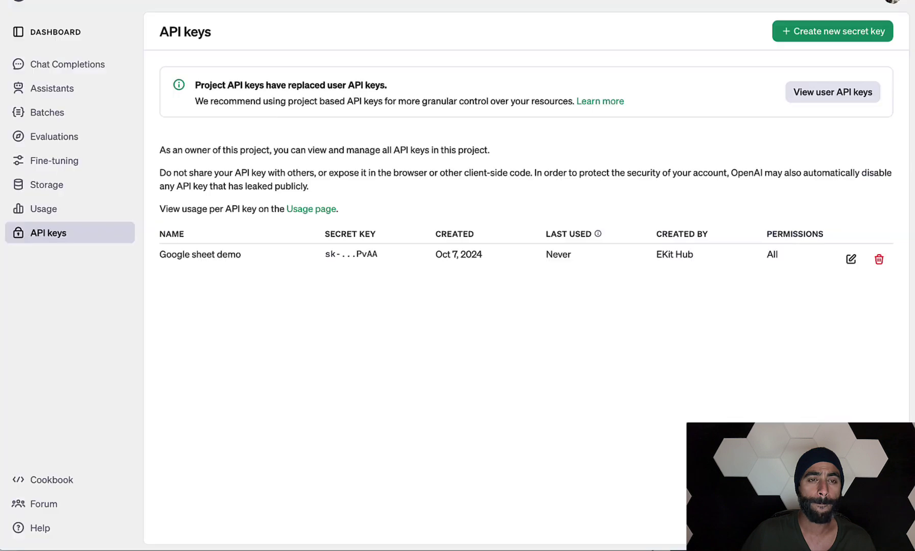
click(42, 209)
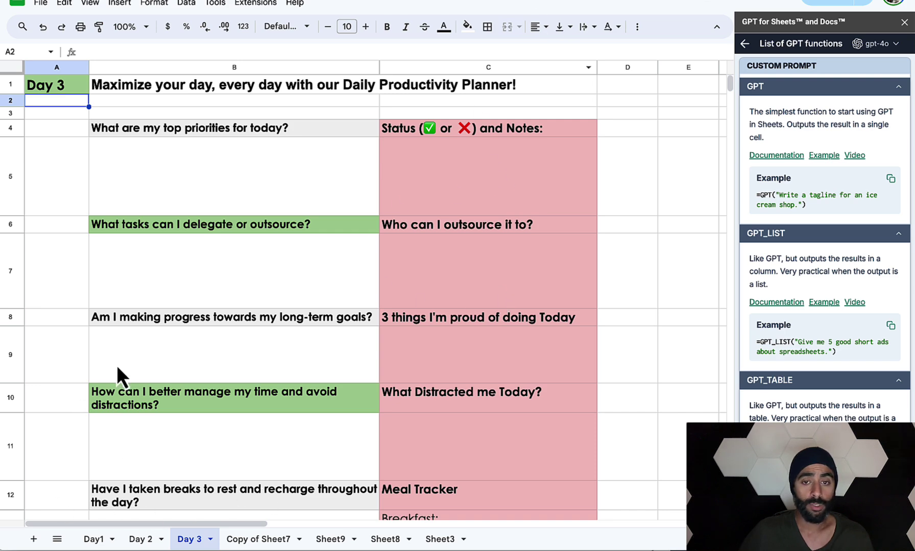
scroll(187, 396, down, 5)
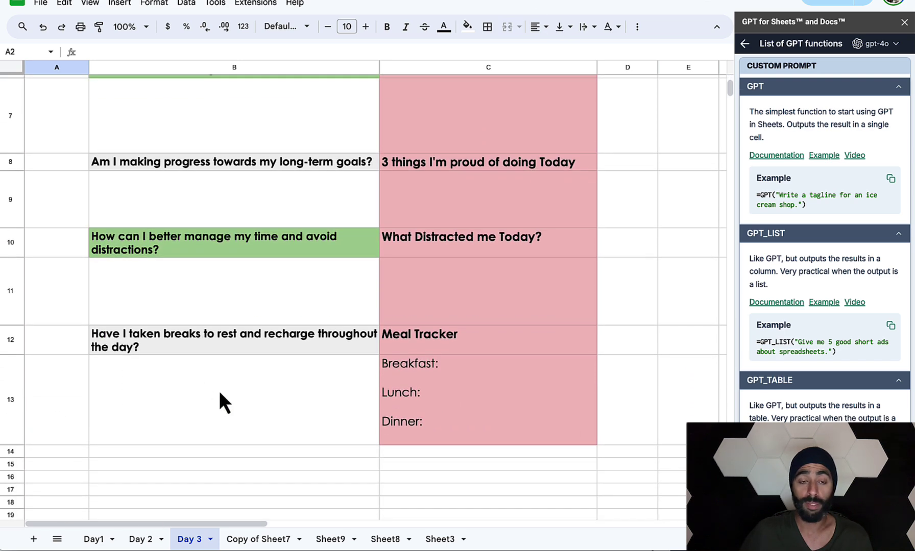
scroll(220, 400, up, 5)
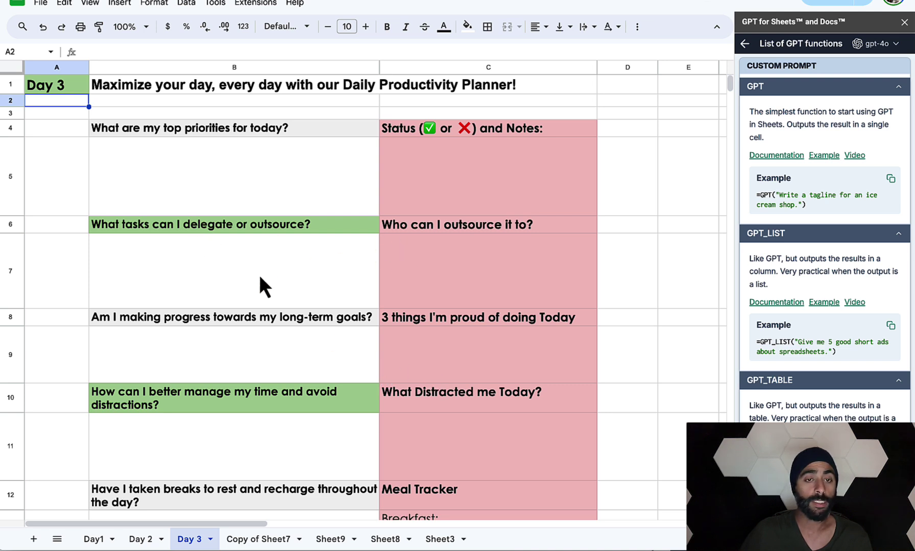
scroll(260, 284, down, 5)
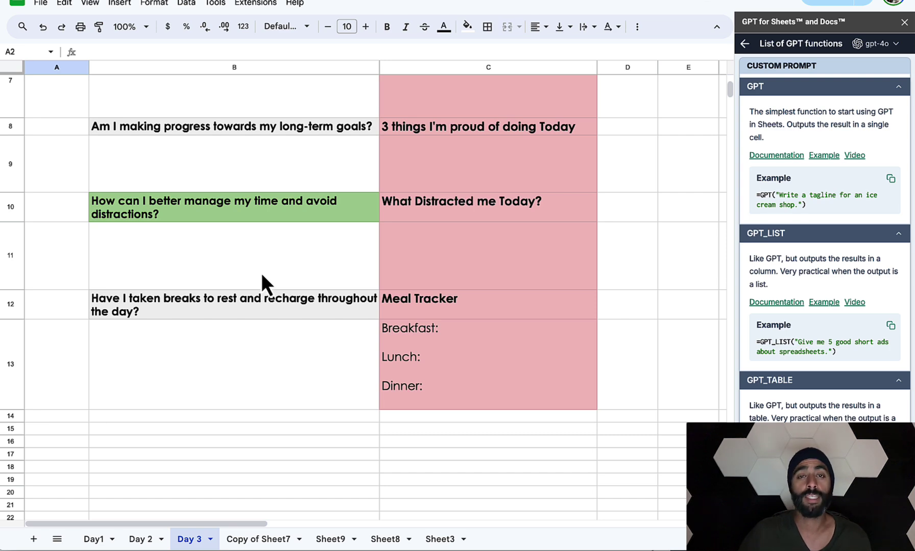
scroll(263, 268, up, 5)
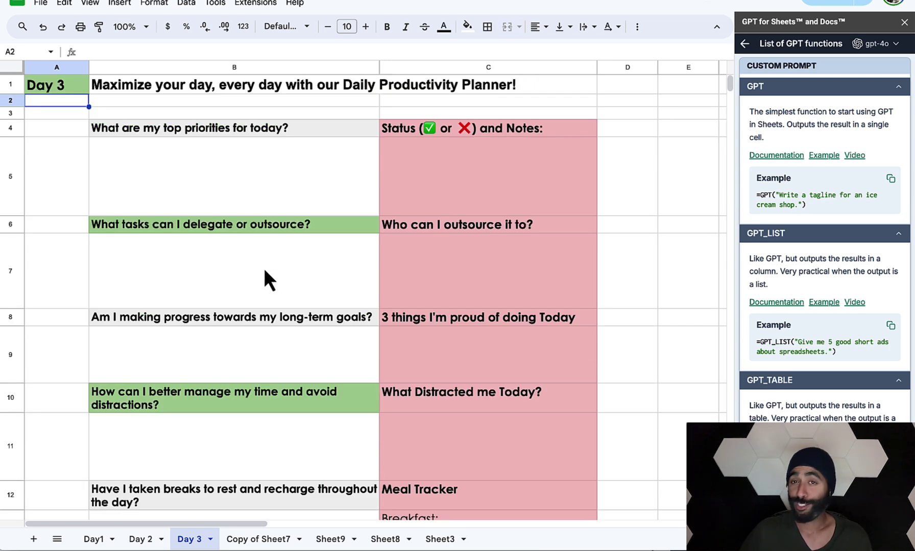